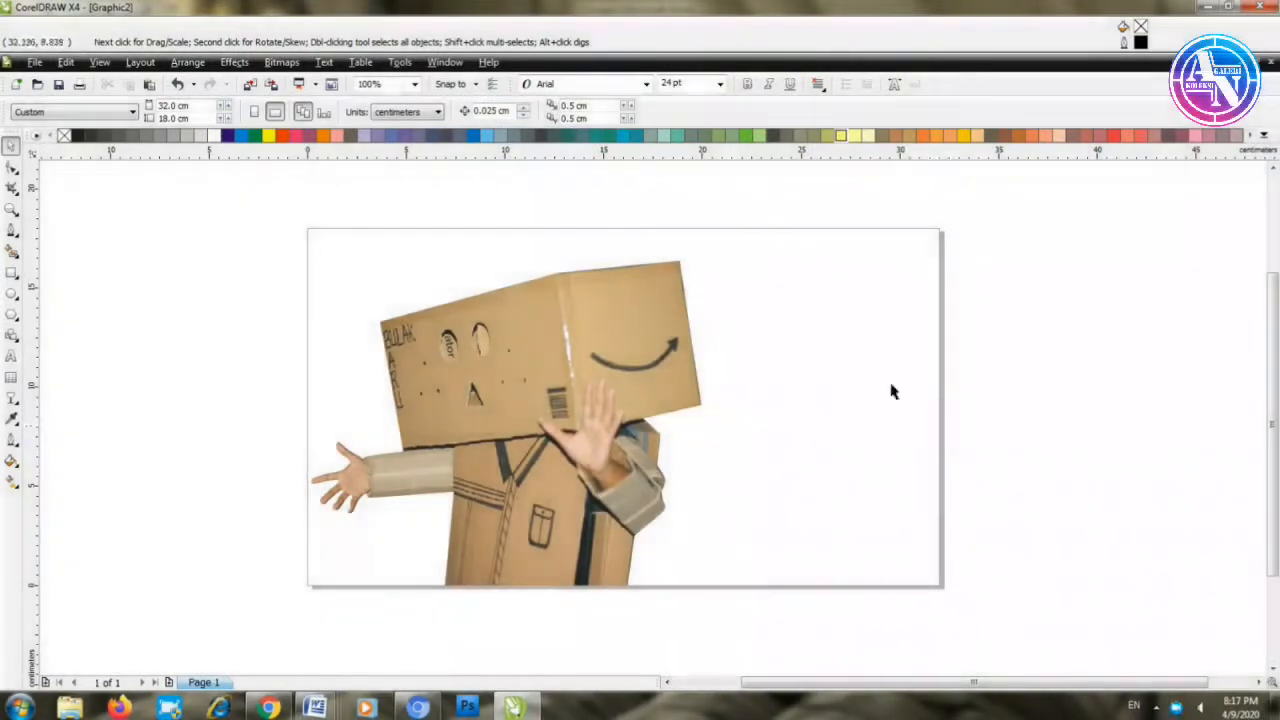
click(617, 357)
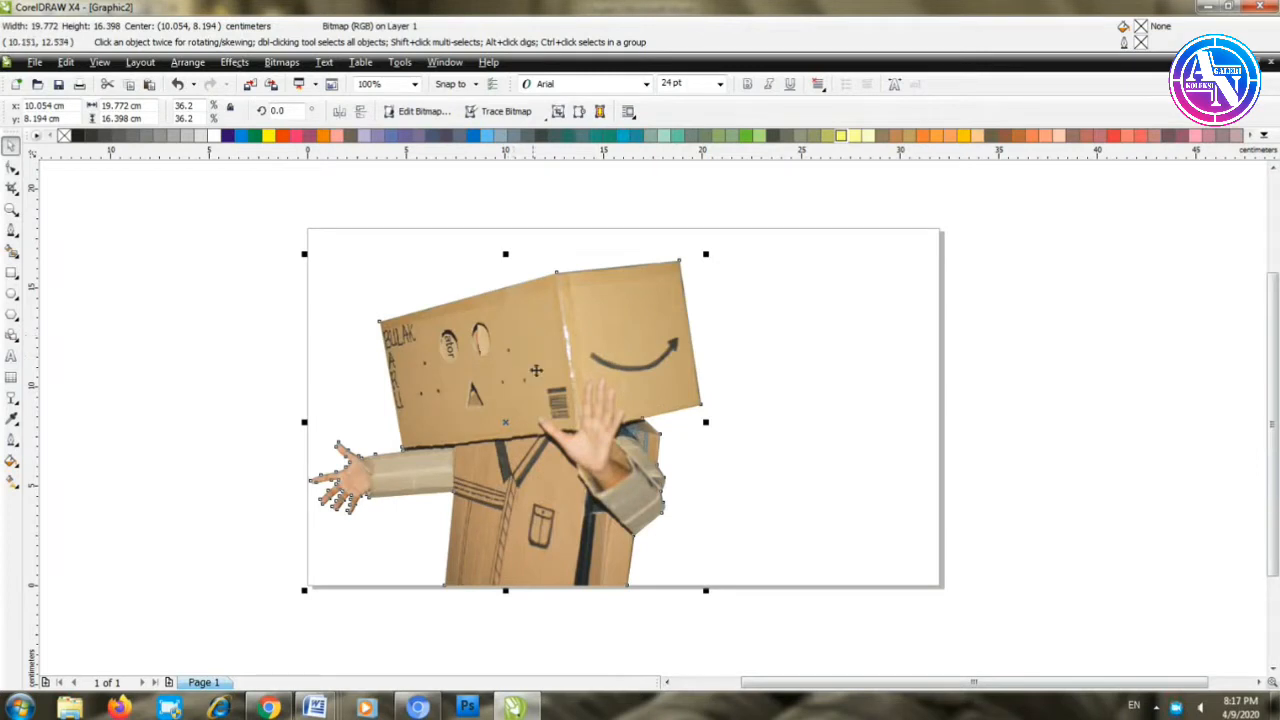
click(985, 364)
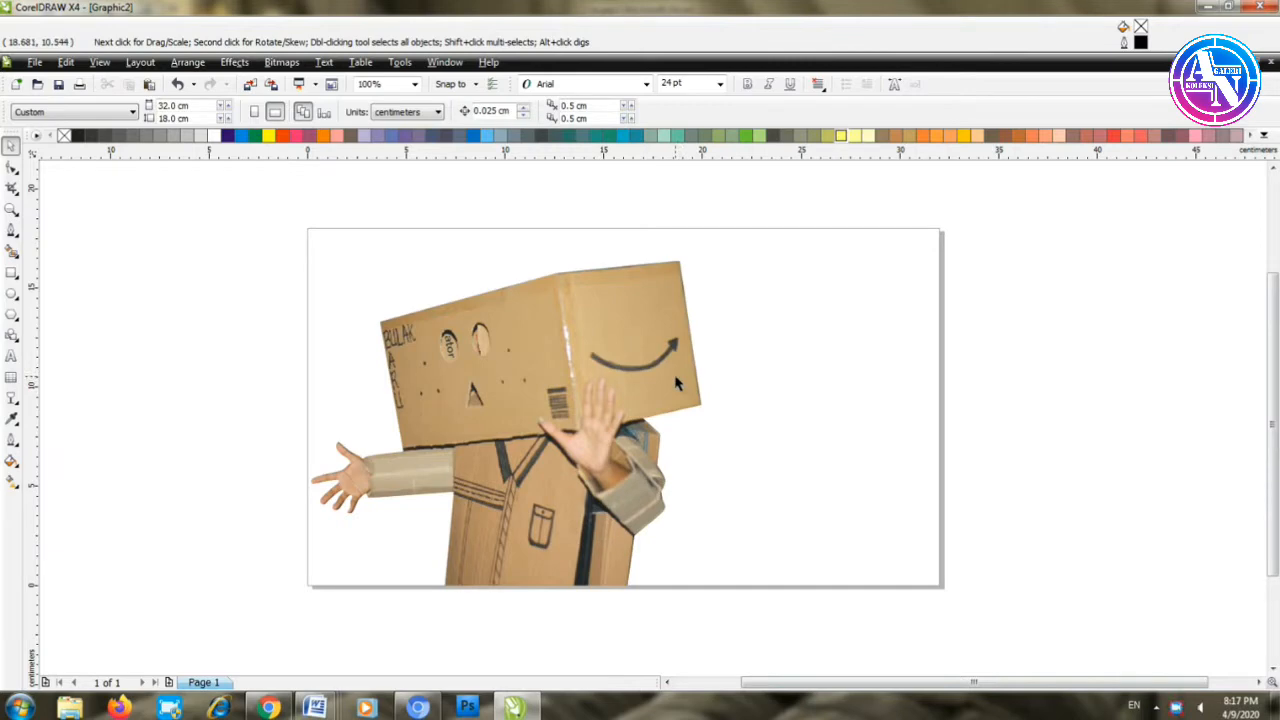
Step: Draw a triangle about 0.84 by 0.73 cm beside the box head and nest a vertically mirrored copy against its left edge
click(12, 315)
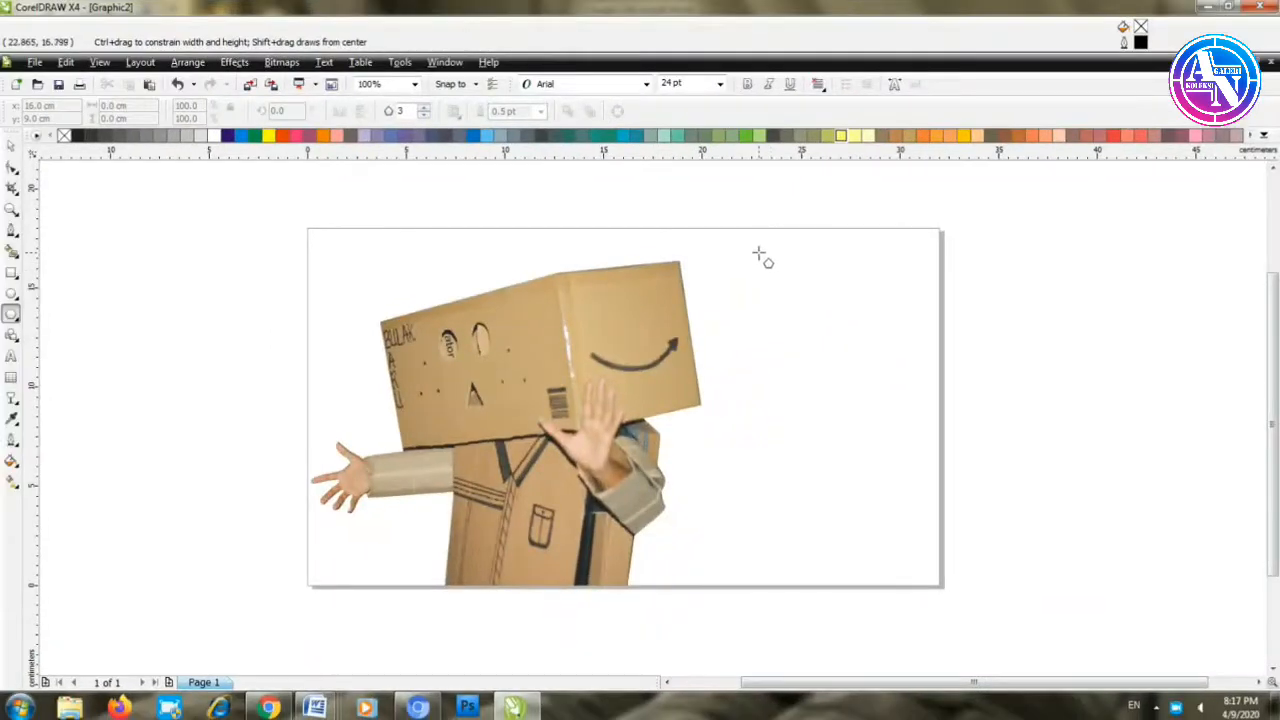
drag(759, 254, 776, 277)
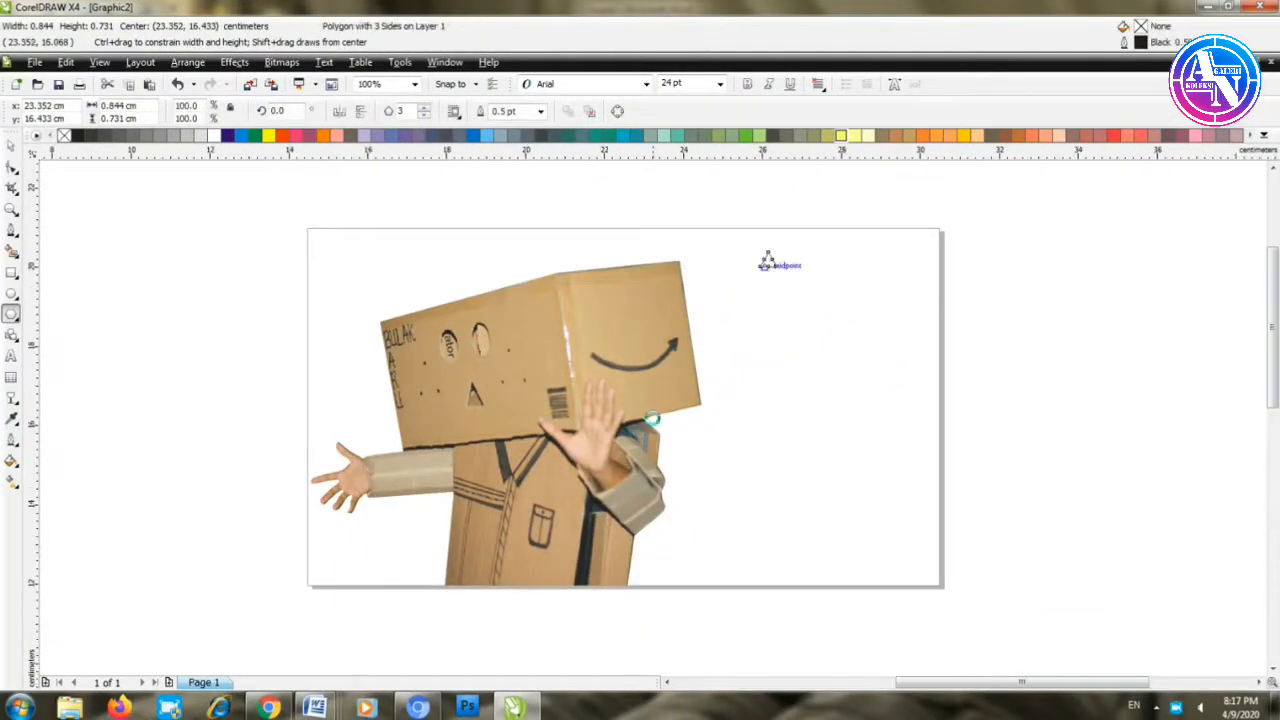
scroll(776, 277, up, 2)
drag(662, 398, 632, 398)
right_click(632, 398)
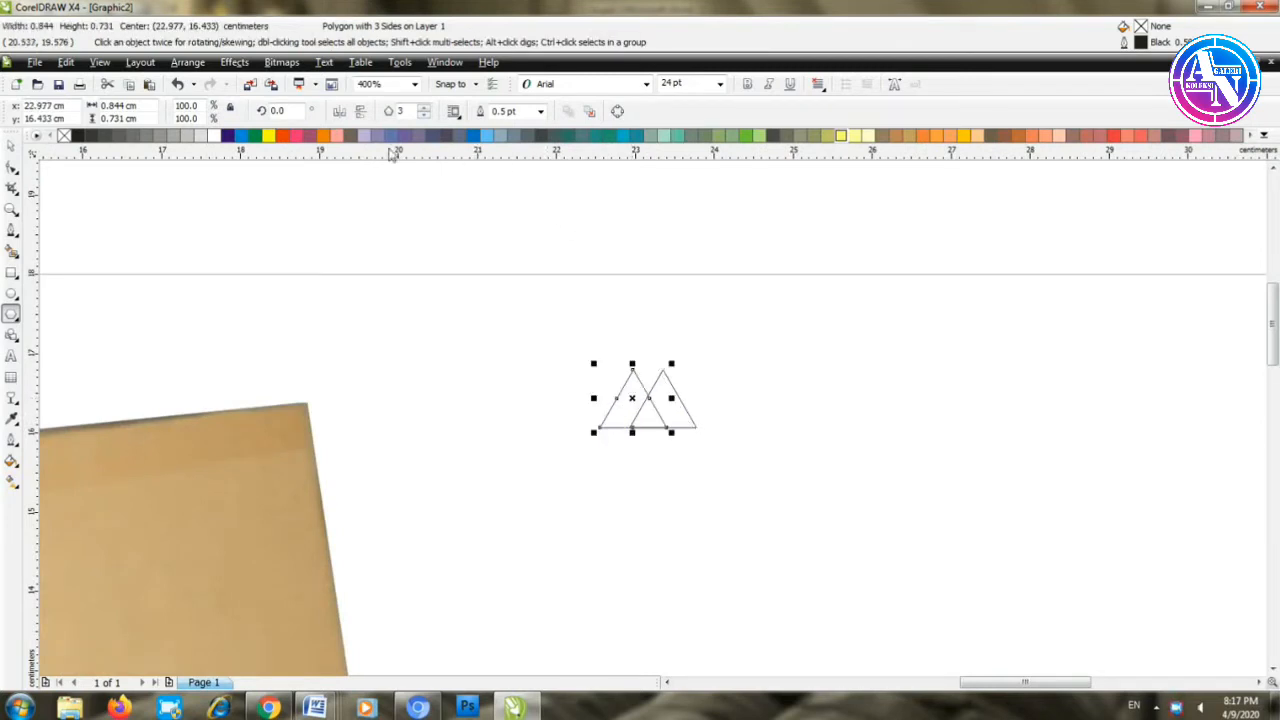
click(362, 111)
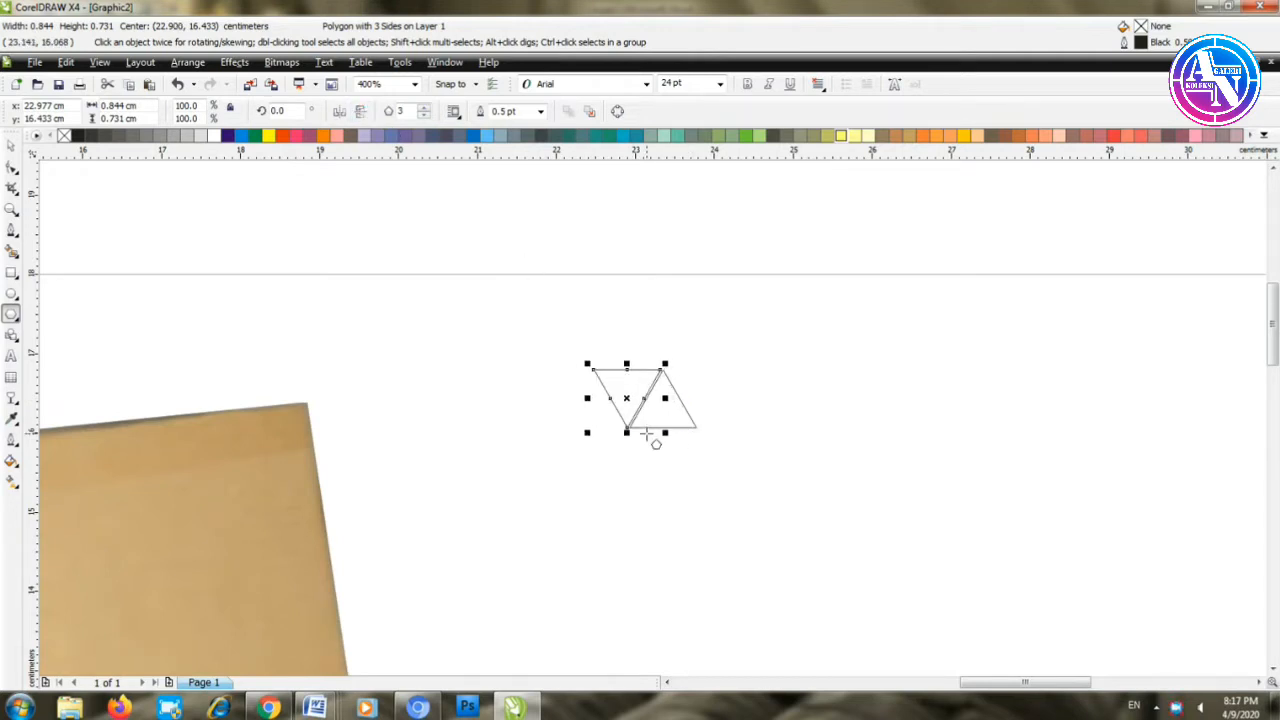
scroll(652, 418, up, 1)
key(Right)
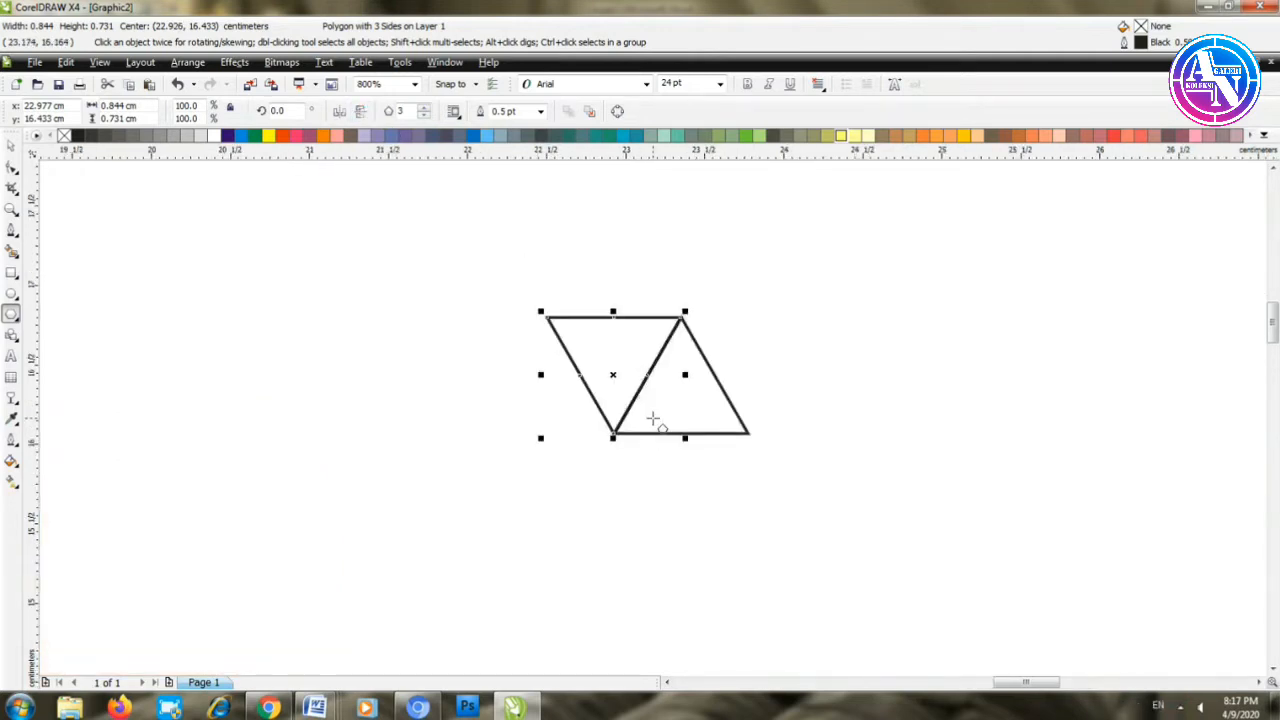
Step: Copy the triangle pair flush to the left and repeat the duplication eight times to form a continuous row
click(12, 148)
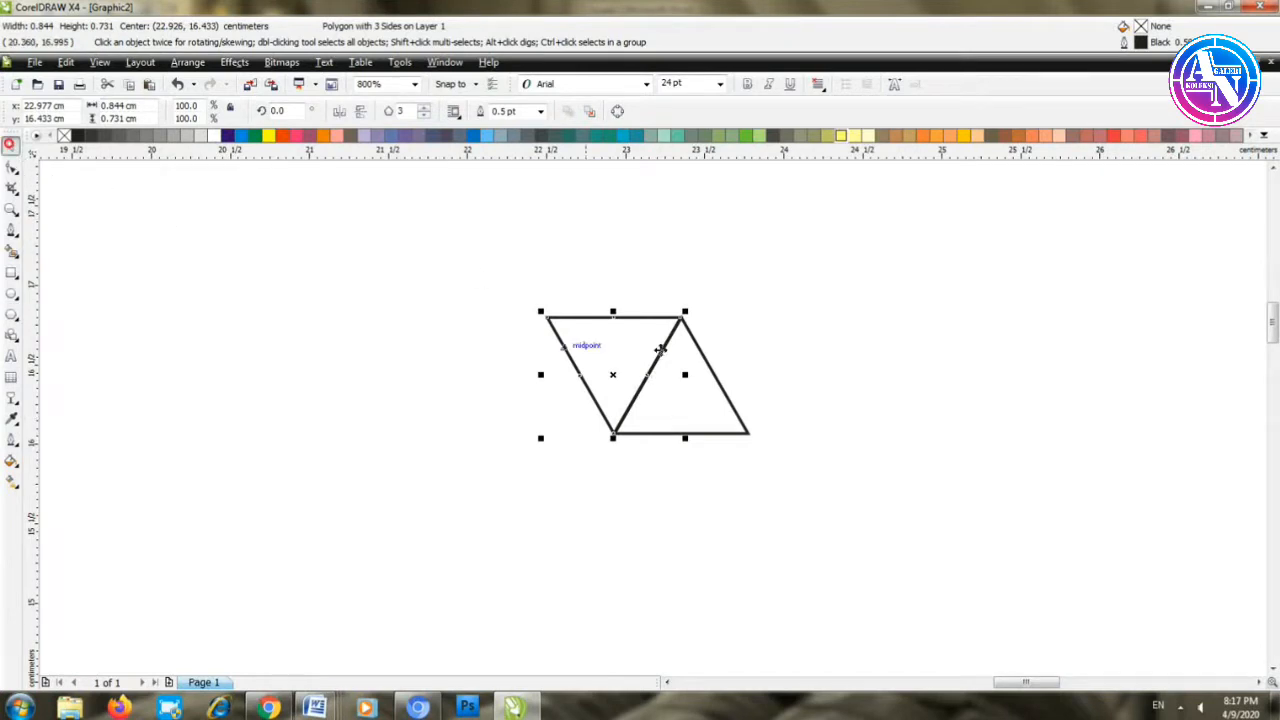
drag(868, 290, 391, 576)
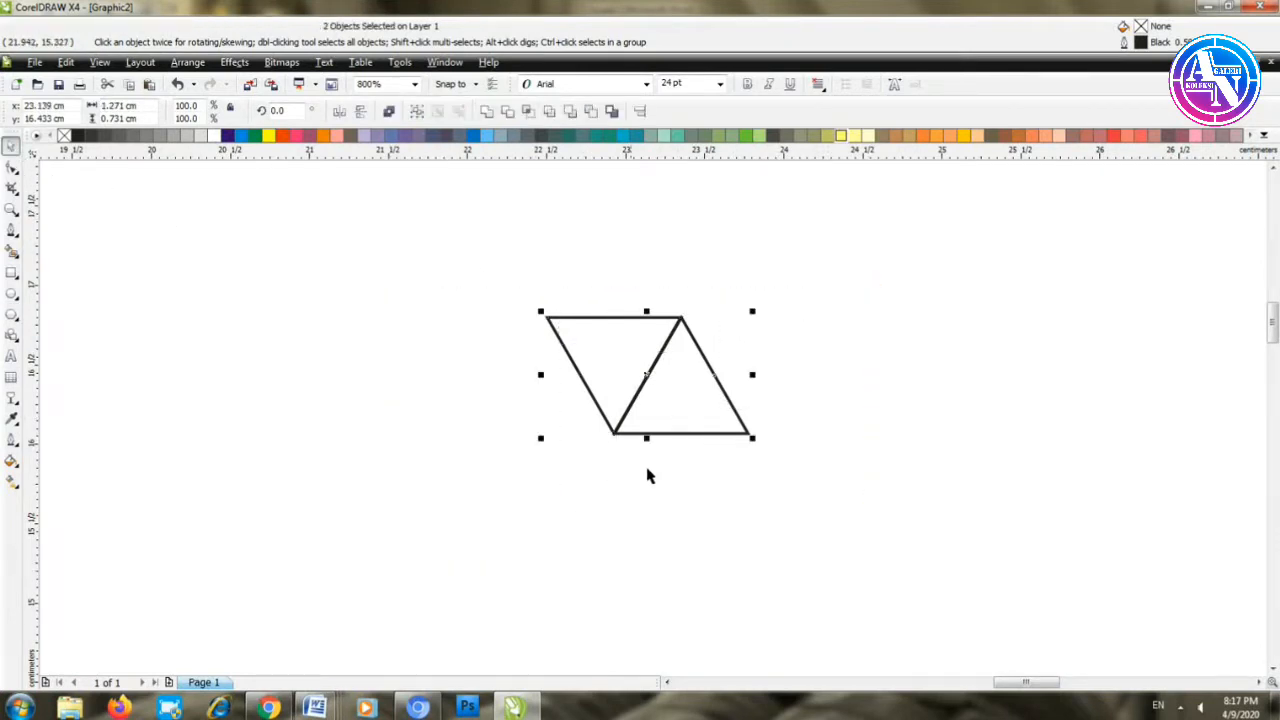
drag(670, 395, 534, 392)
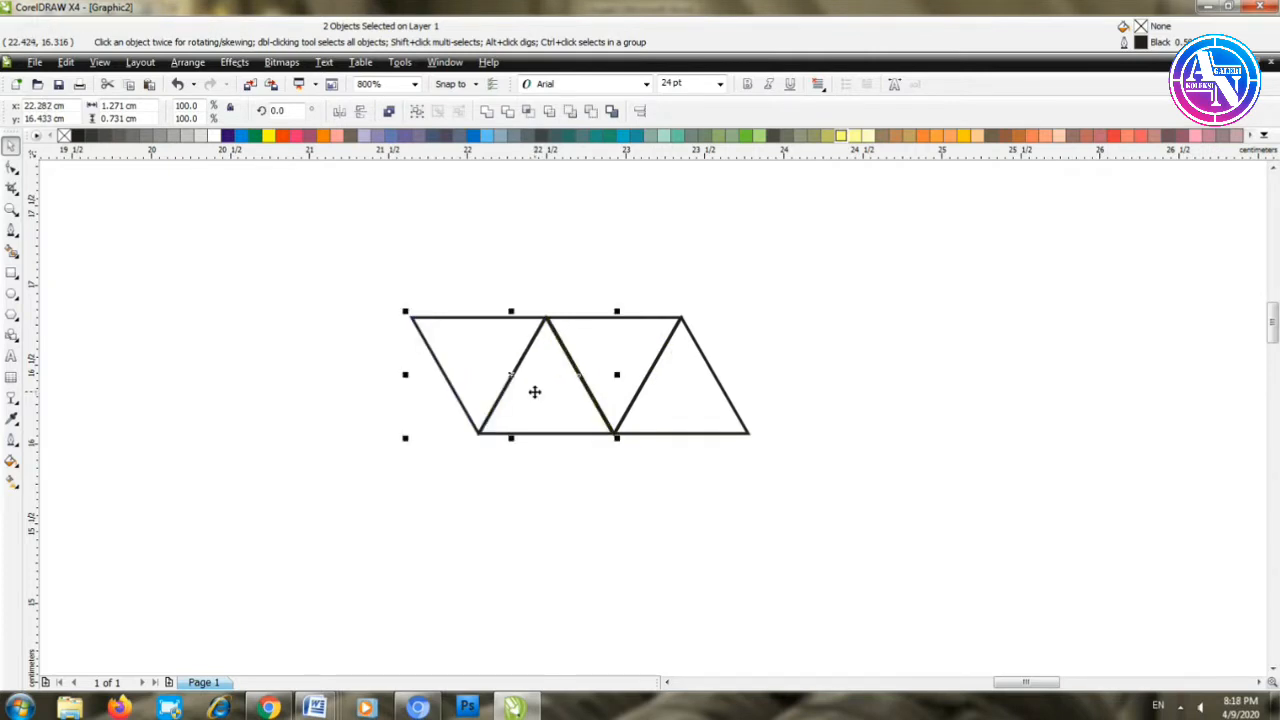
scroll(654, 420, down, 1)
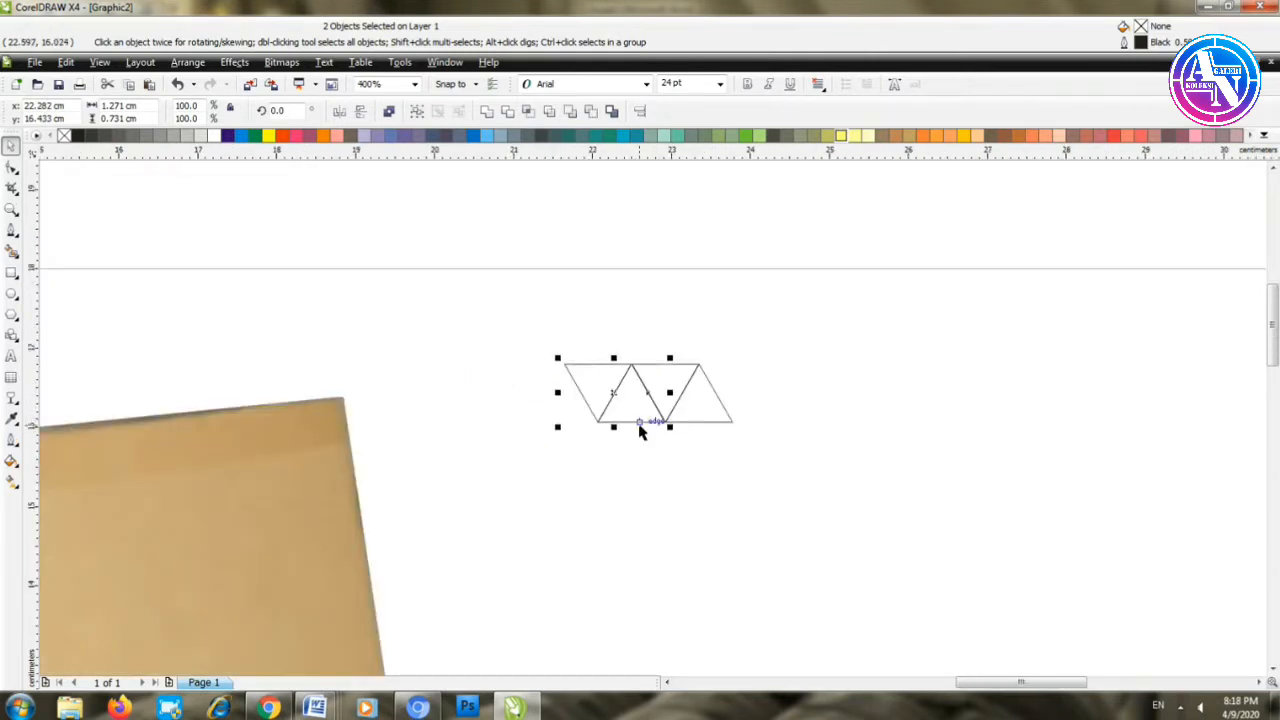
key(ctrl+r)
key(ctrl+r)
key(ctrl+r)
key(ctrl+r)
key(ctrl+r)
key(ctrl+r)
key(ctrl+r)
key(ctrl+r)
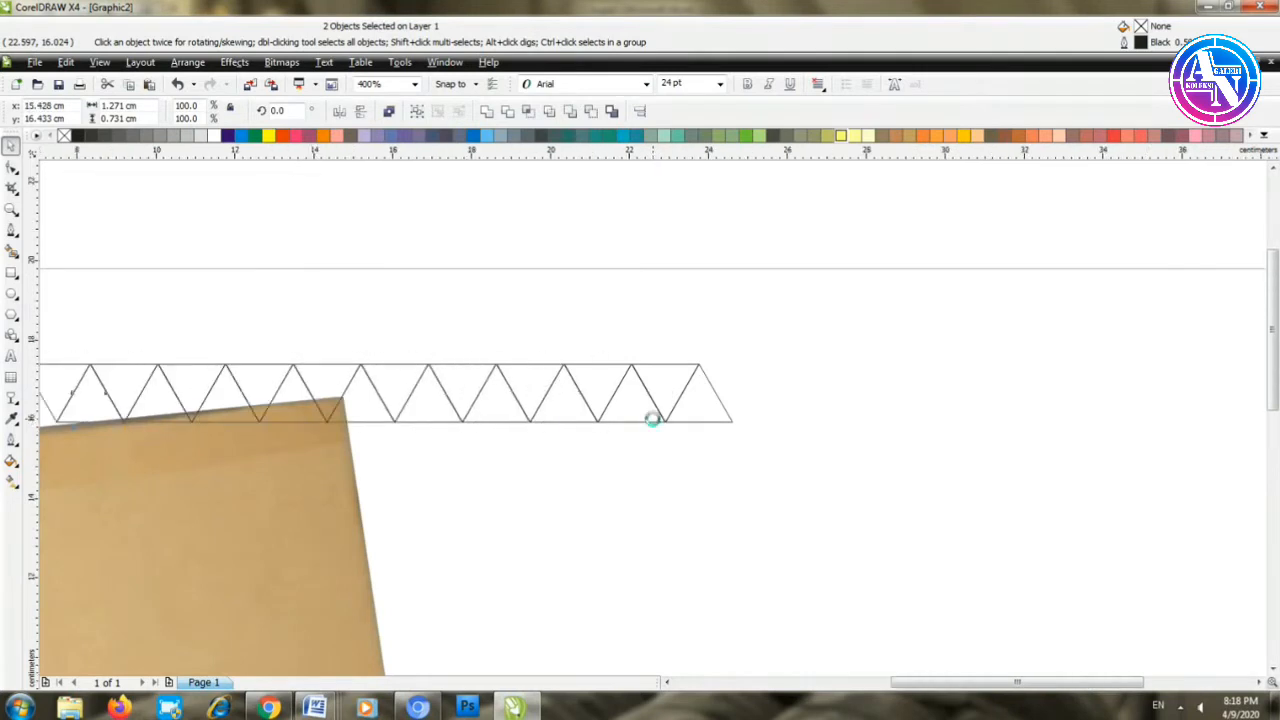
Step: Move the whole row of triangles down to the page's bottom edge, overlapping the right side of the figure's body
scroll(651, 420, down, 1)
drag(723, 374, 486, 429)
scroll(600, 444, down, 2)
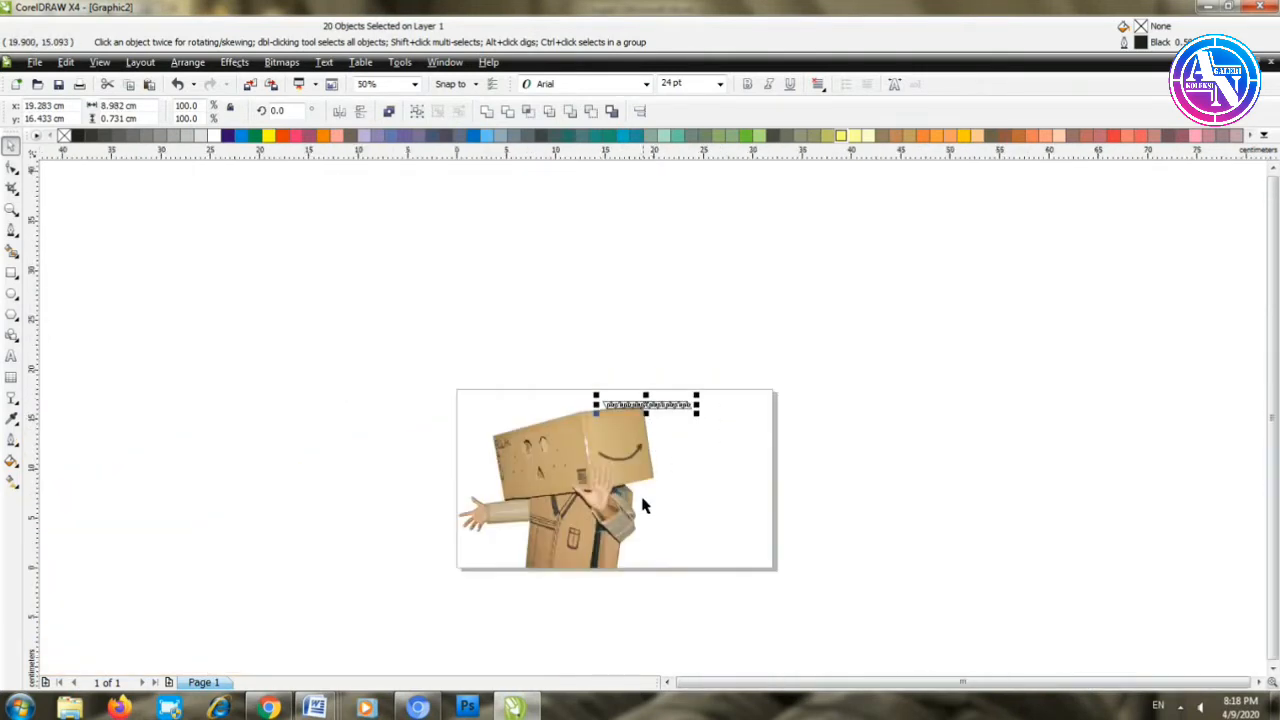
scroll(643, 506, up, 2)
drag(658, 224, 652, 540)
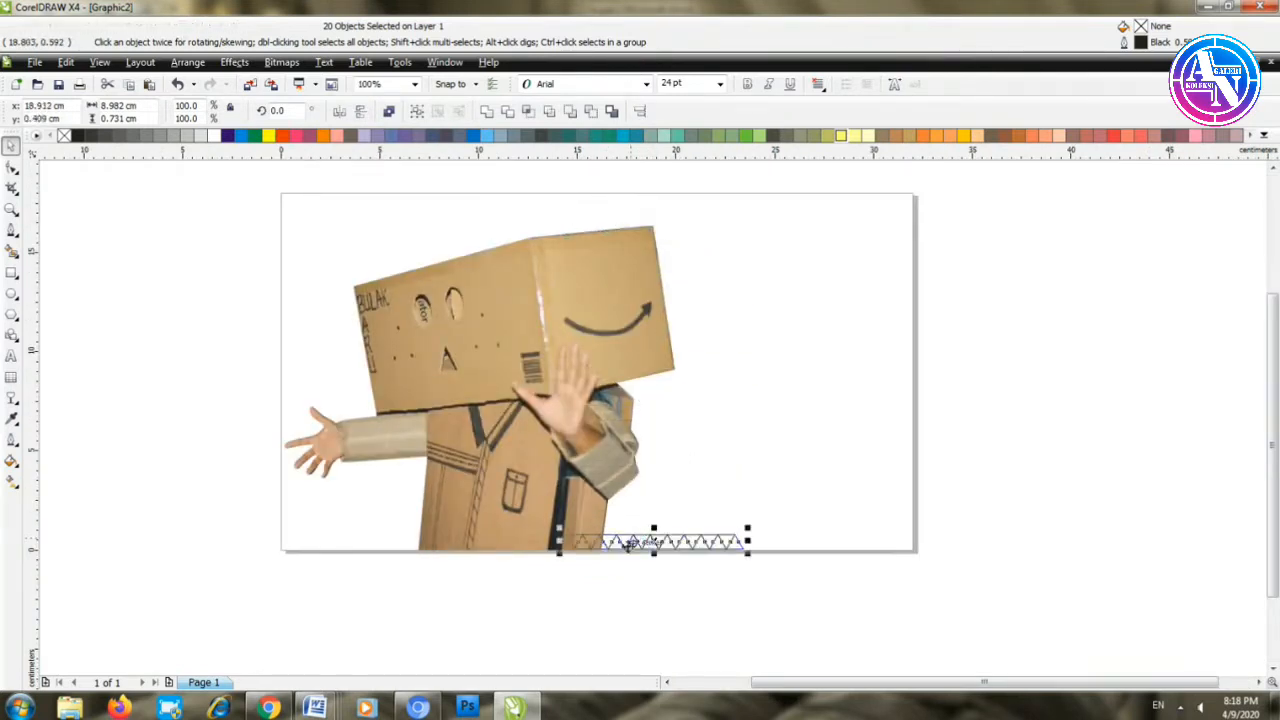
scroll(651, 414, up, 3)
key(Down)
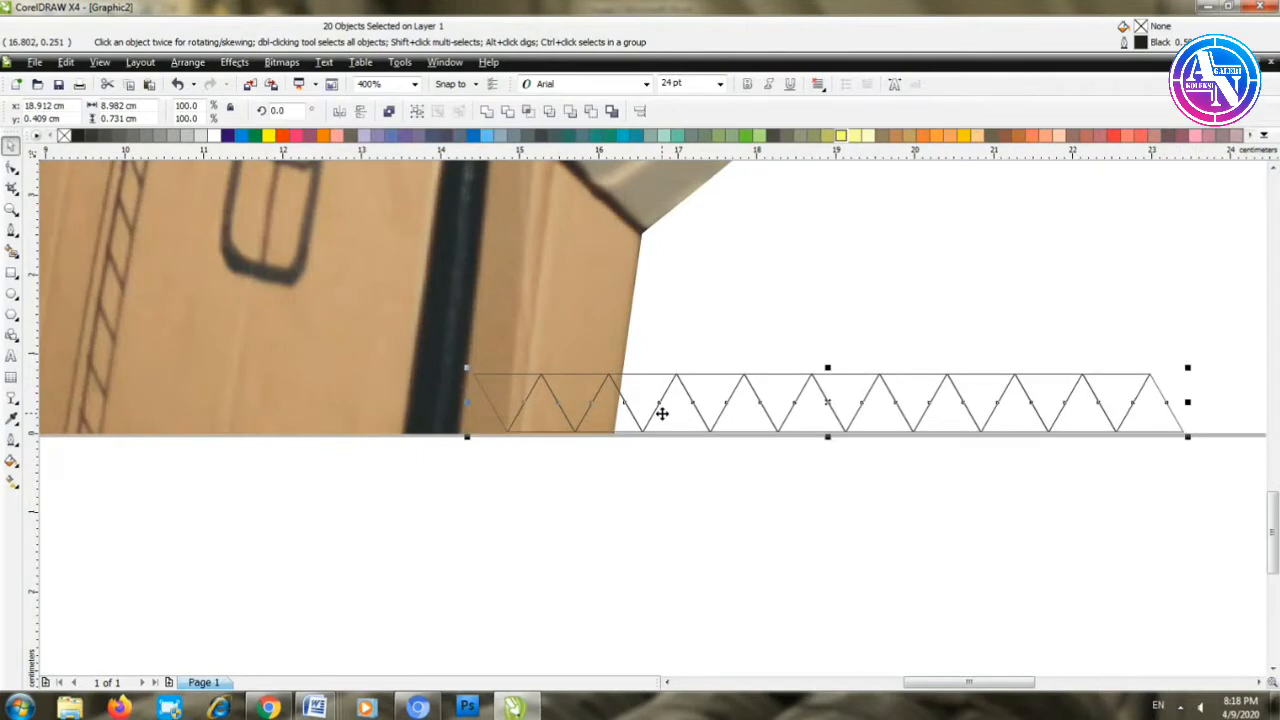
Step: Place a copy of the triangle row directly above the original row
scroll(658, 413, down, 3)
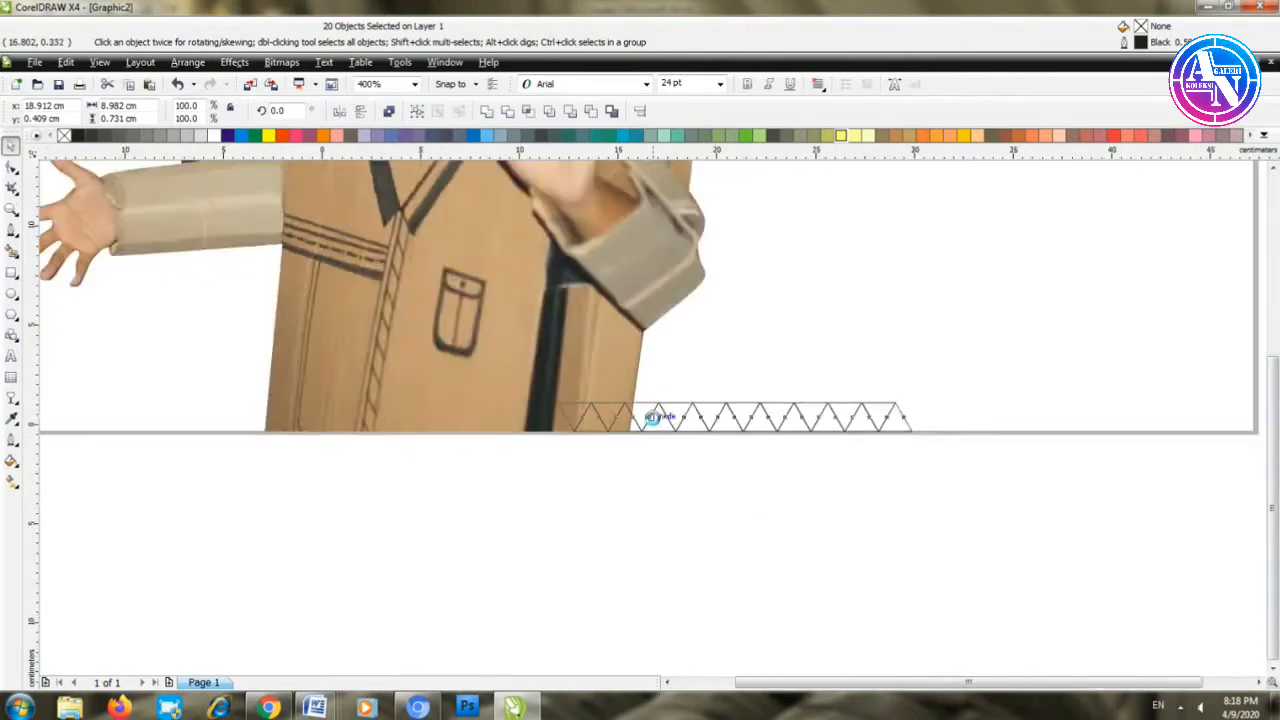
scroll(676, 408, down, 1)
scroll(651, 423, up, 1)
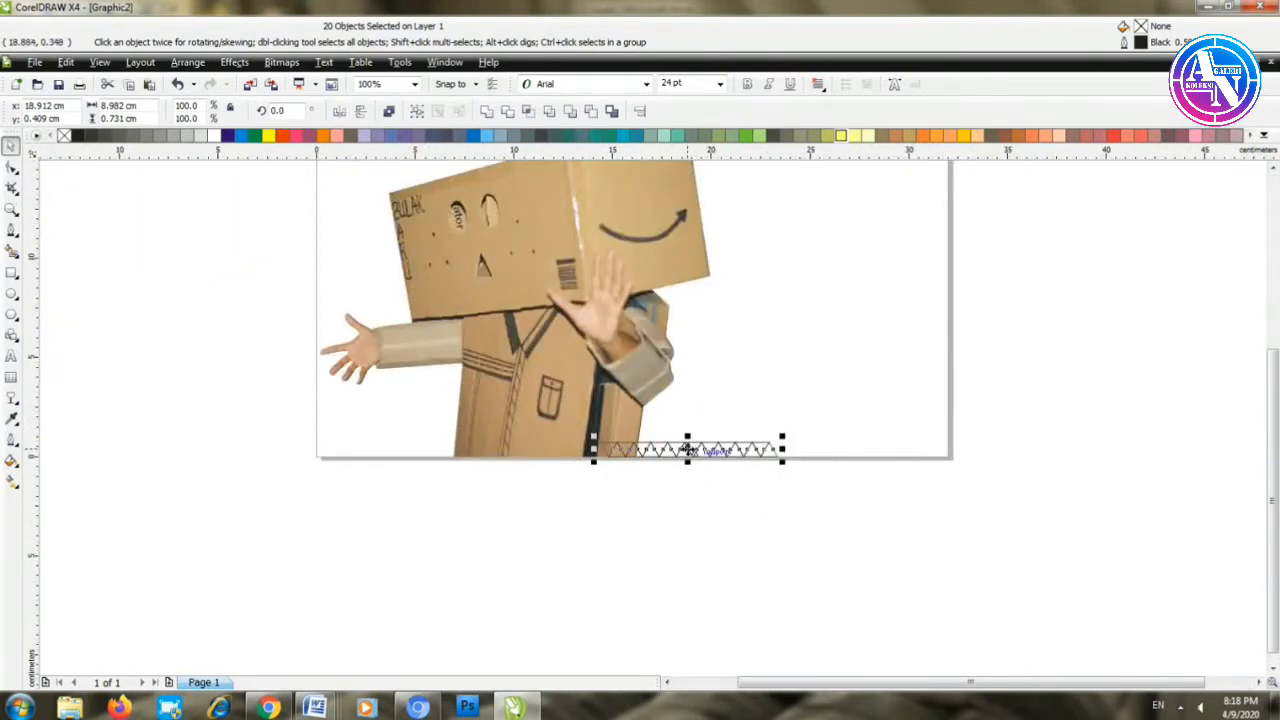
drag(685, 449, 685, 432)
scroll(651, 420, up, 2)
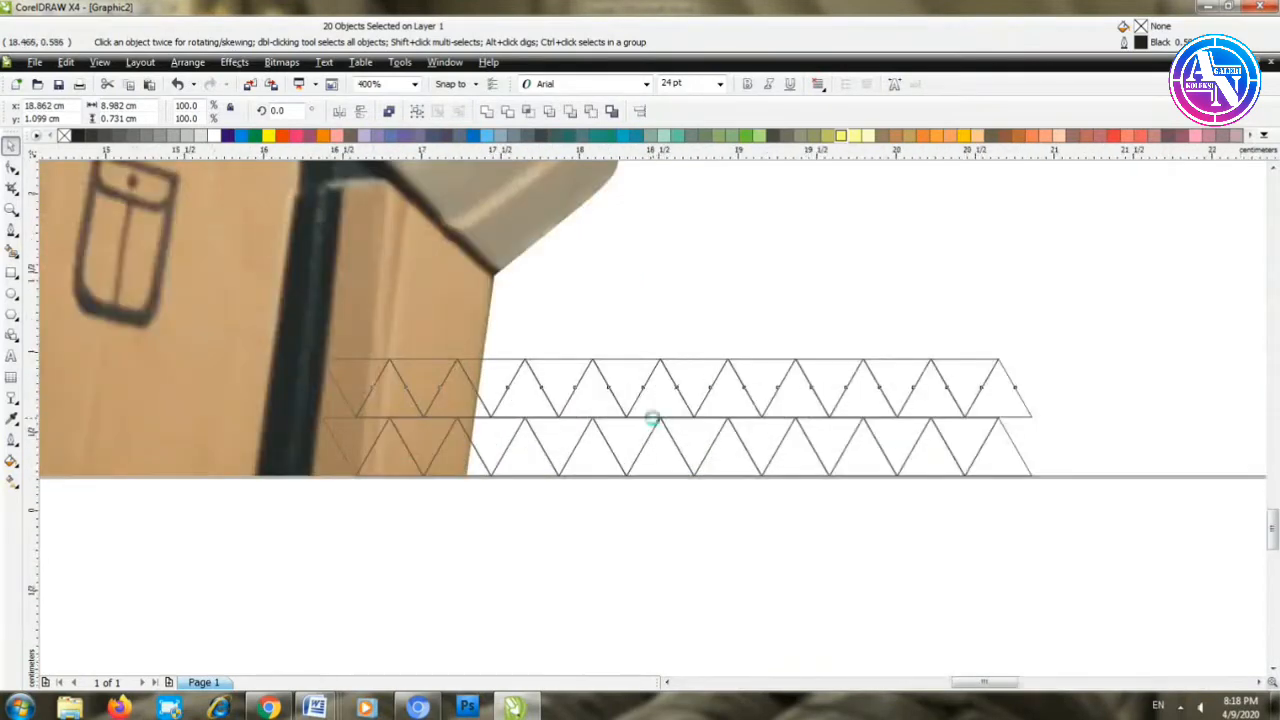
scroll(652, 421, up, 1)
scroll(653, 421, down, 2)
Step: Repeat the row duplication upward until the triangle grid reaches past the top of the box head
key(ctrl+r)
key(ctrl+r)
key(ctrl+r)
key(ctrl+r)
key(ctrl+r)
key(ctrl+r)
scroll(652, 400, down, 3)
scroll(652, 414, up, 3)
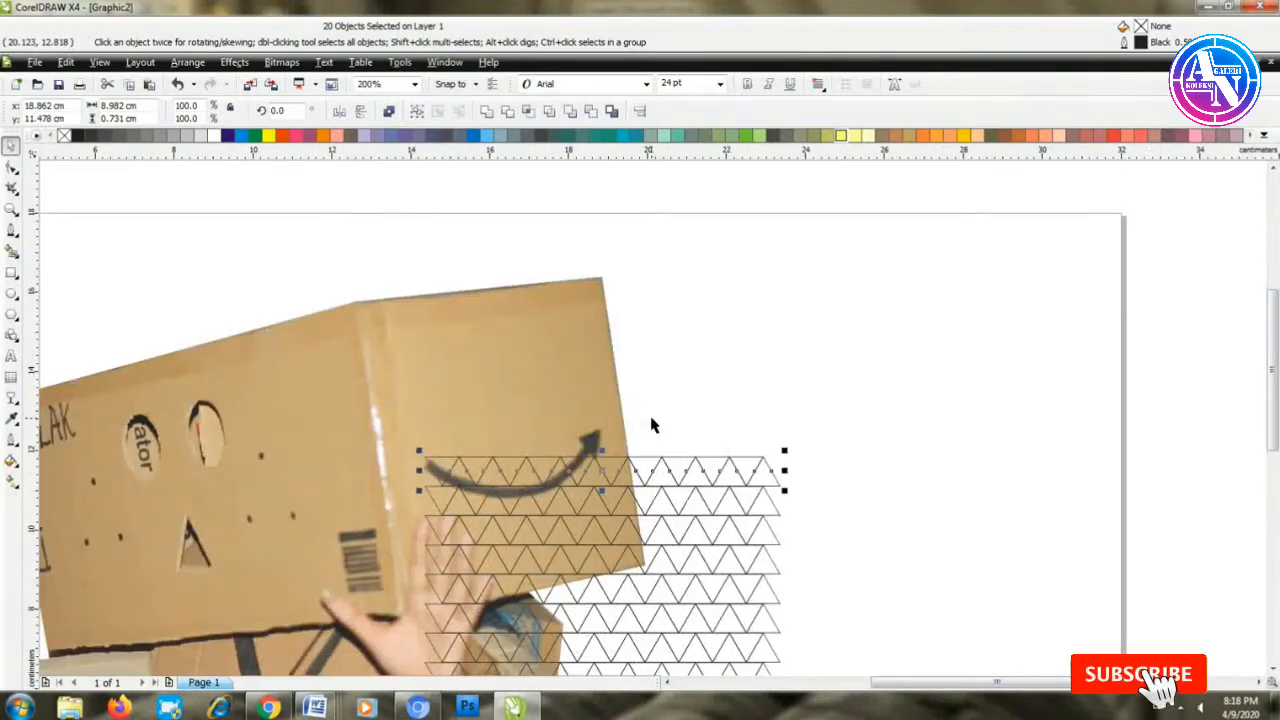
key(ctrl+r)
key(ctrl+r)
key(ctrl+r)
key(ctrl+r)
key(ctrl+r)
key(ctrl+r)
key(ctrl+r)
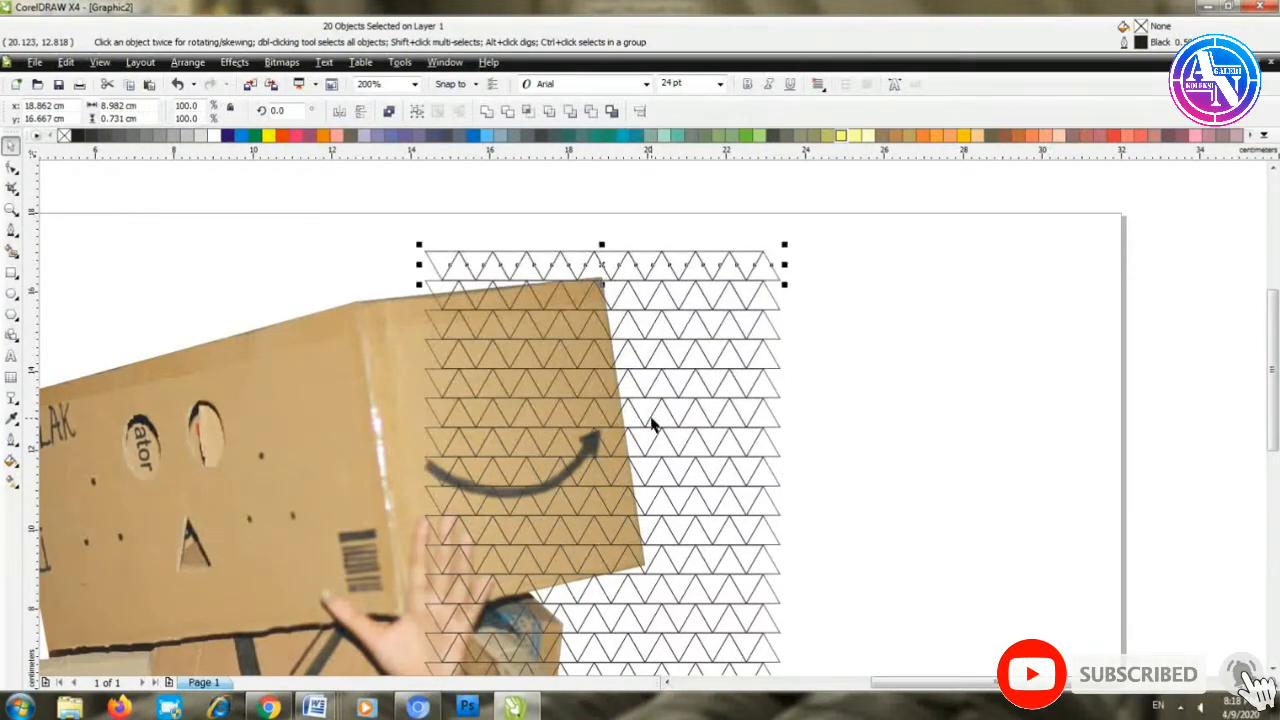
Step: Delete the topmost row of triangles above the box head
drag(890, 225, 397, 285)
click(514, 263)
drag(812, 232, 392, 290)
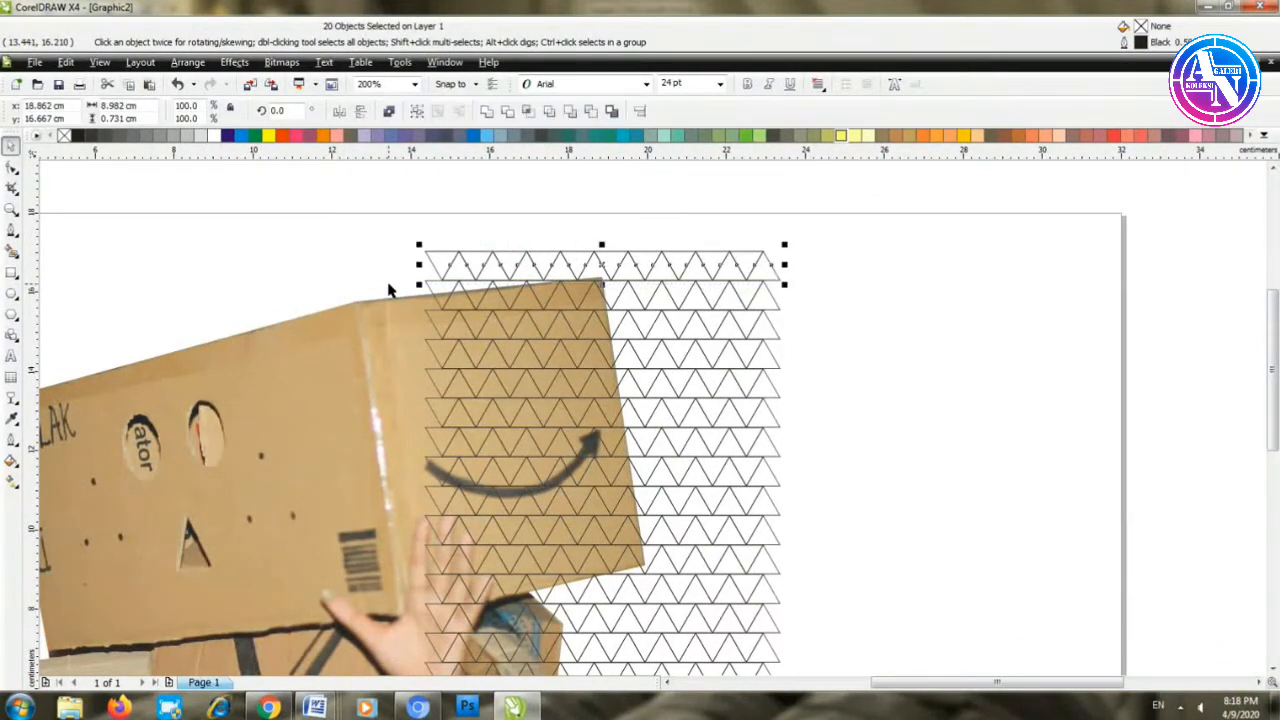
key(Delete)
Step: Delete the surplus triangle columns to the right of the box head over the full grid height
scroll(652, 440, down, 2)
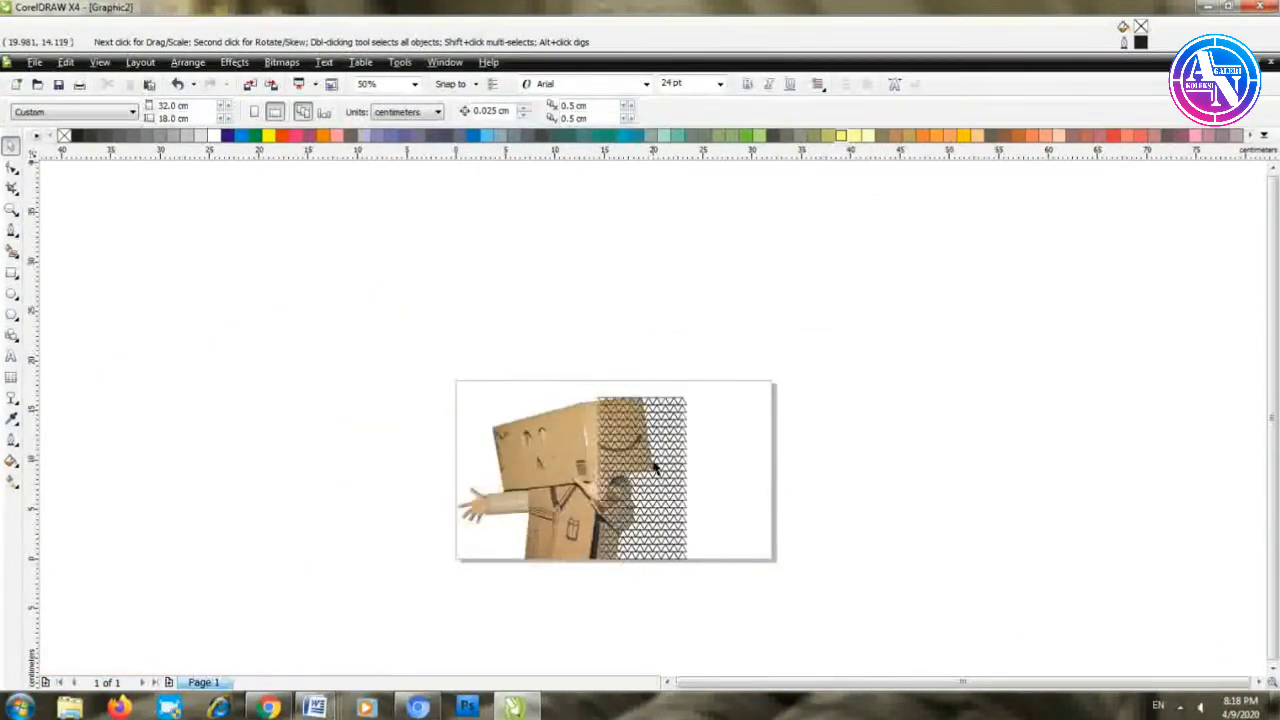
scroll(656, 470, up, 1)
drag(861, 255, 656, 654)
key(Delete)
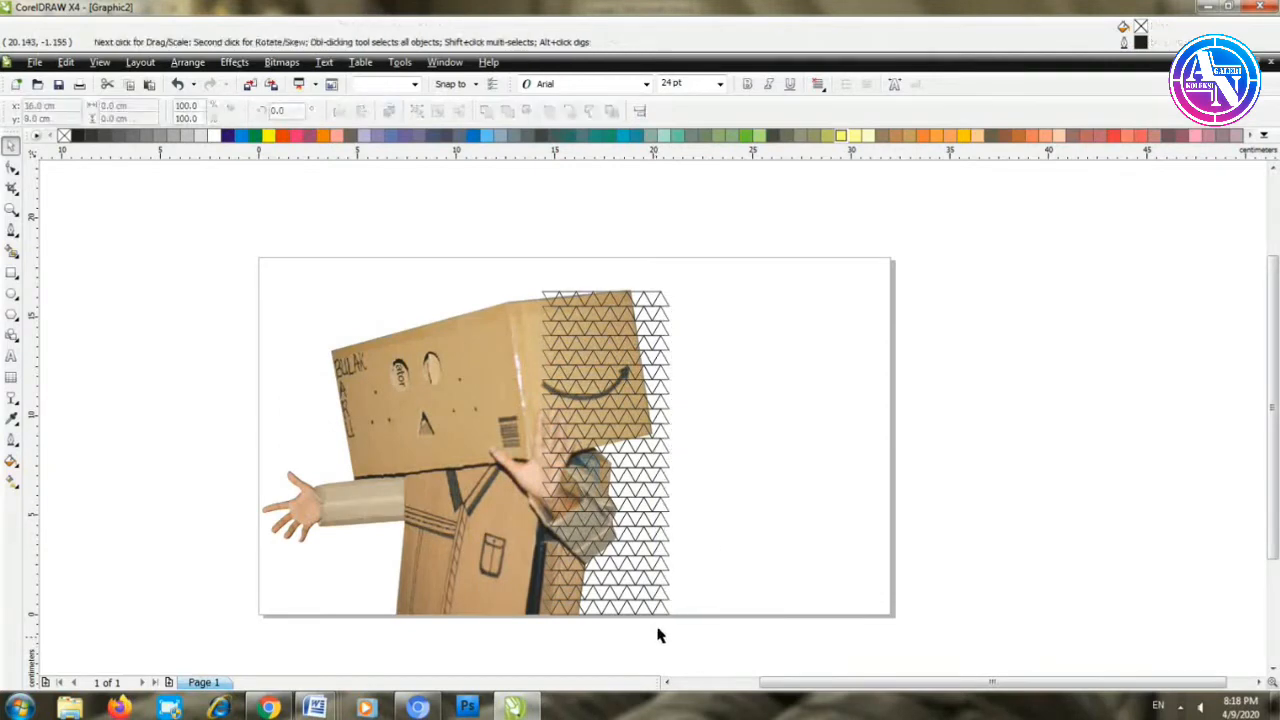
drag(789, 267, 651, 641)
key(Delete)
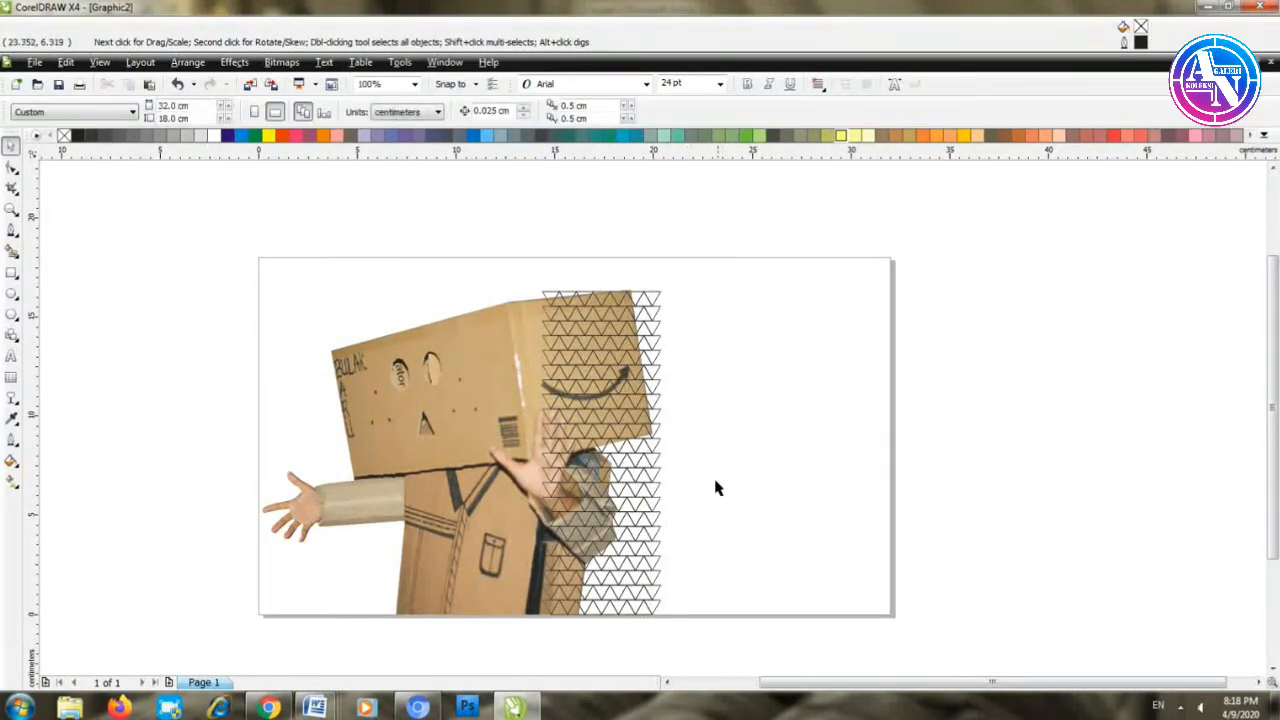
Step: Delete the surplus triangles to the right of the arm and body, below the box head
drag(660, 585, 623, 651)
key(Delete)
drag(710, 463, 611, 634)
key(Delete)
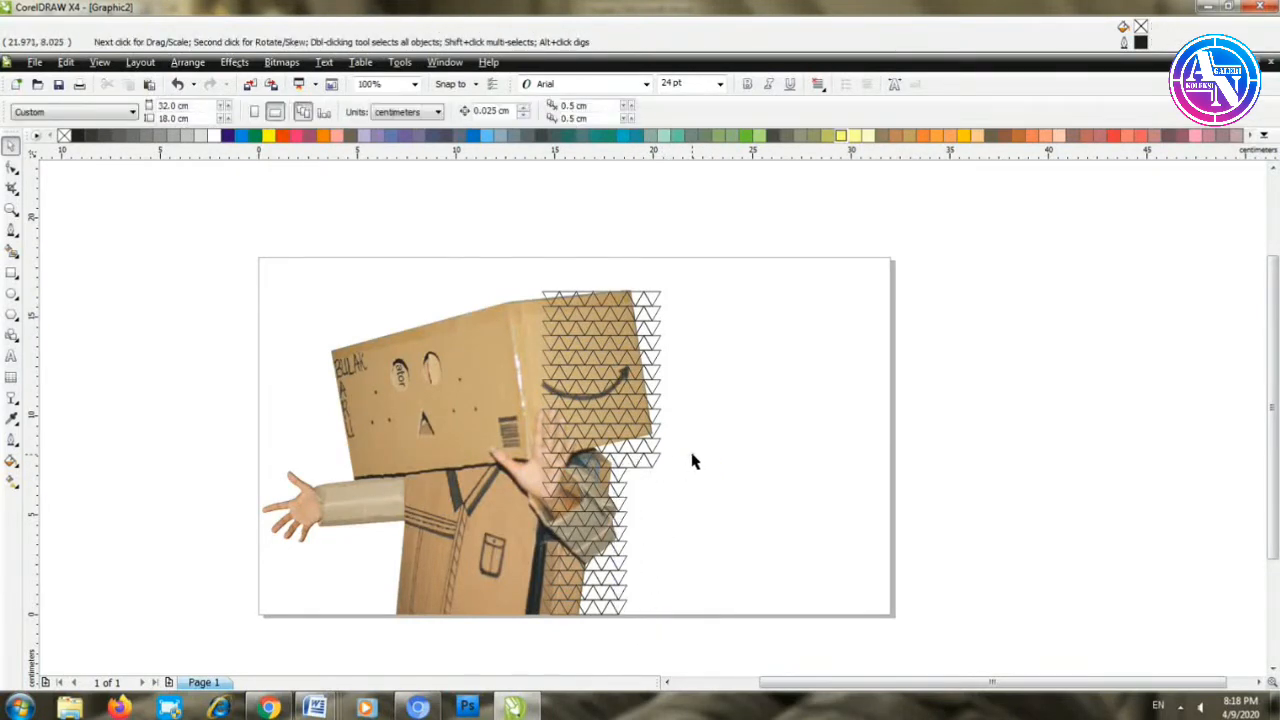
Step: Group all remaining triangles and intersect the group with the cardboard figure bitmap
drag(786, 247, 511, 645)
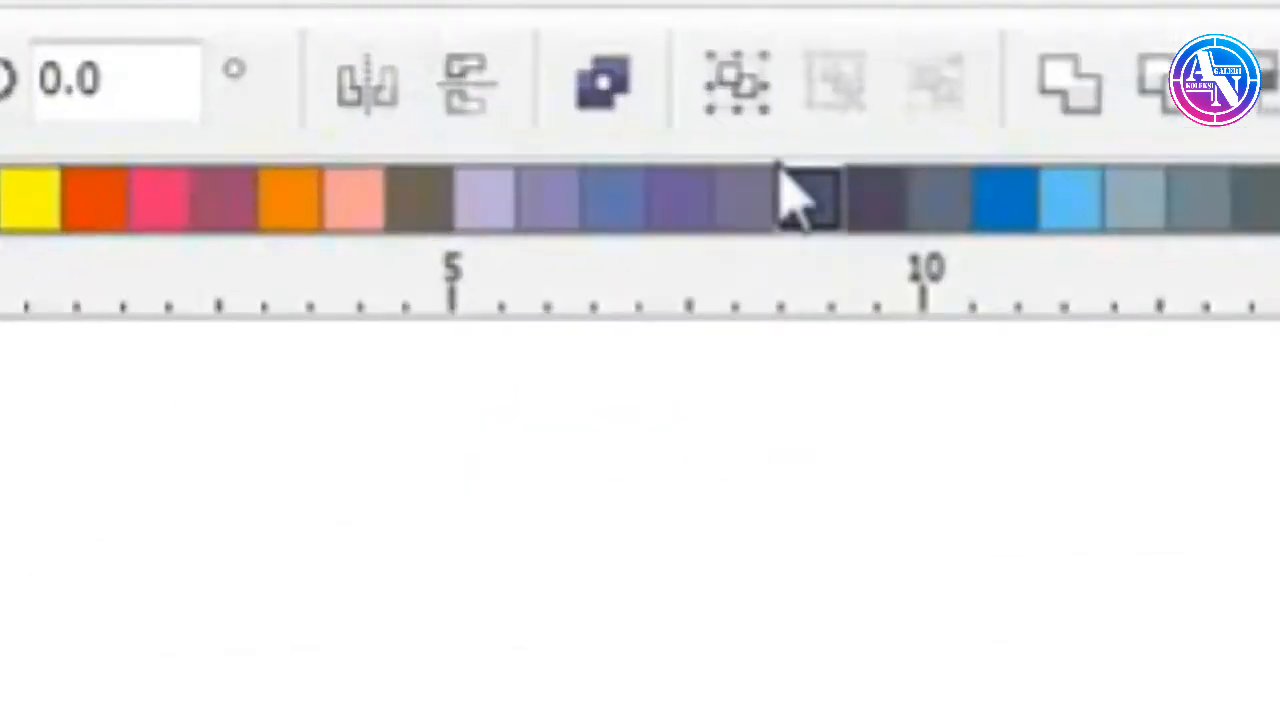
click(746, 102)
click(611, 378)
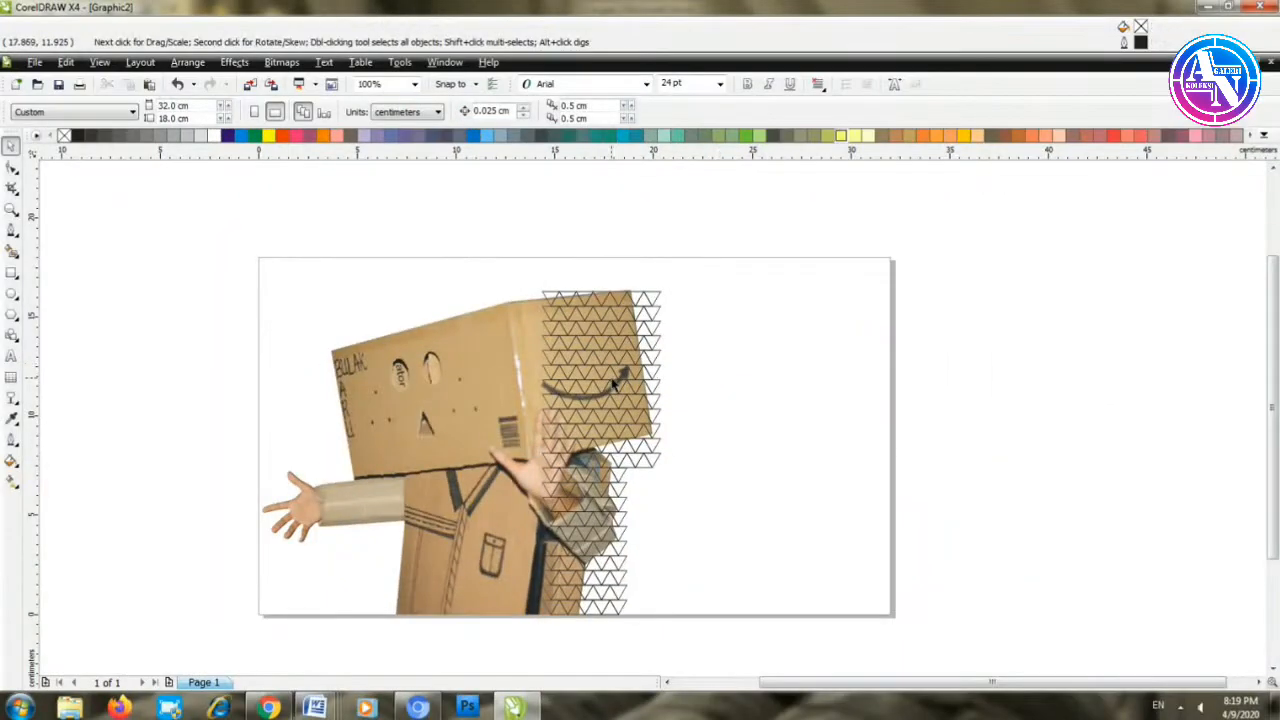
shift+click(510, 370)
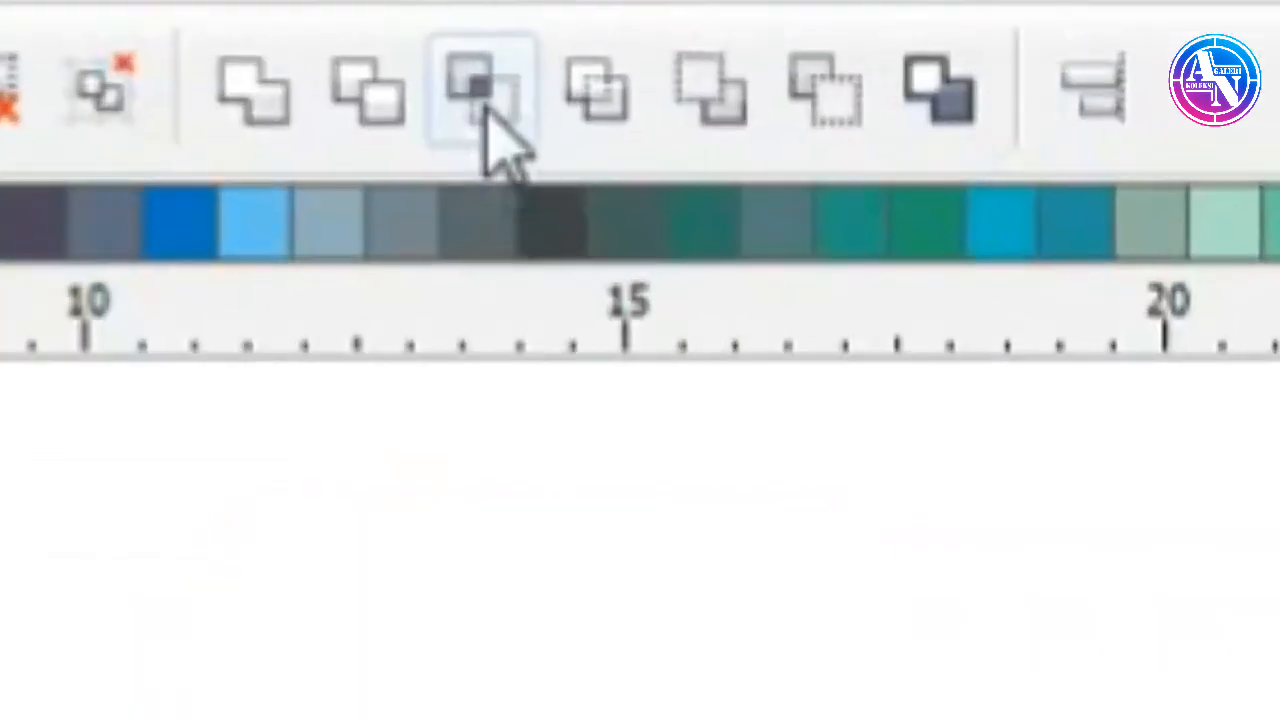
click(484, 100)
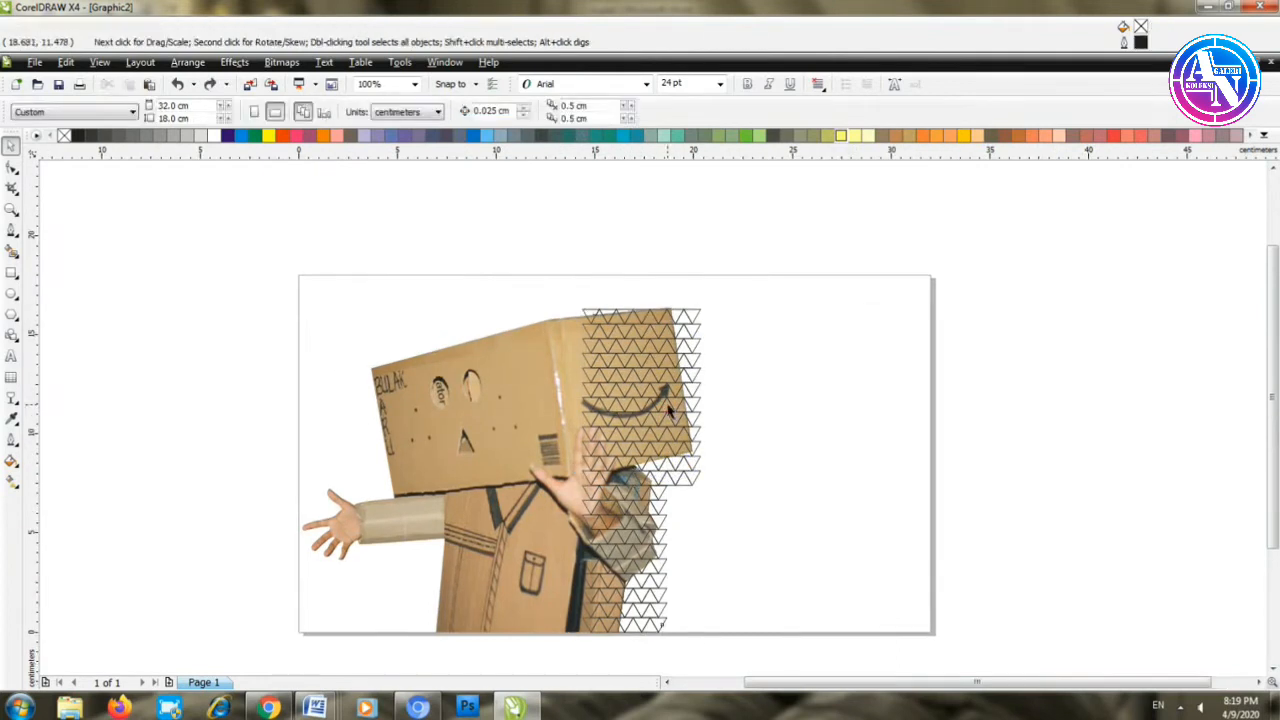
Step: Move the outlined triangle grid off the figure and delete it, keeping the intersected image pieces
drag(671, 390, 716, 437)
click(657, 427)
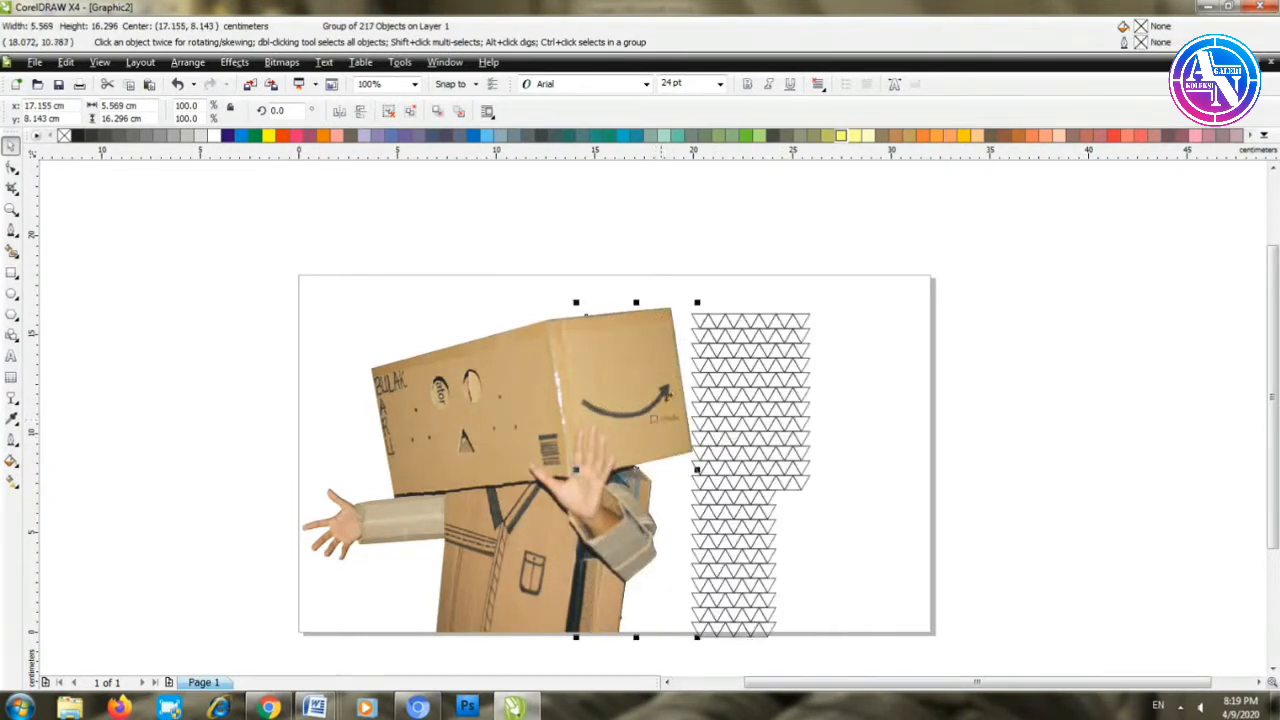
click(750, 410)
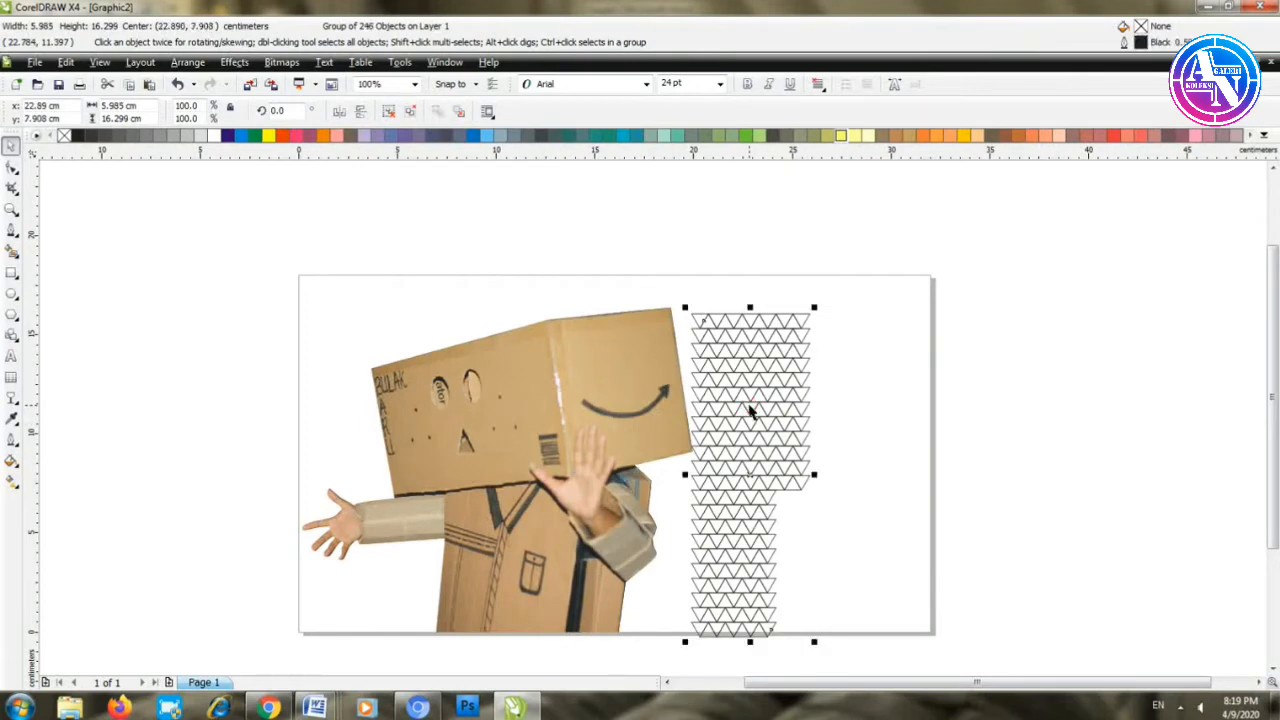
key(Delete)
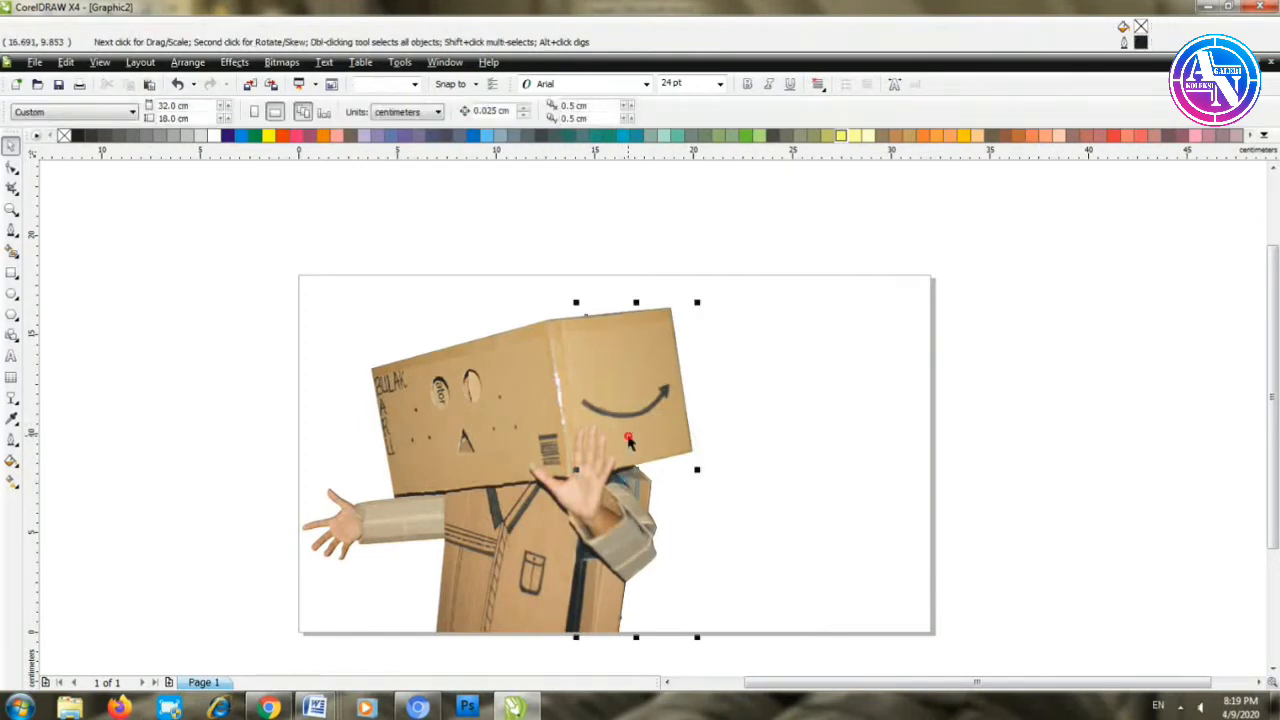
Step: Apply a linear transparency to the original figure bitmap, fading it out rightward from the barcode towards the triangle pieces
click(628, 441)
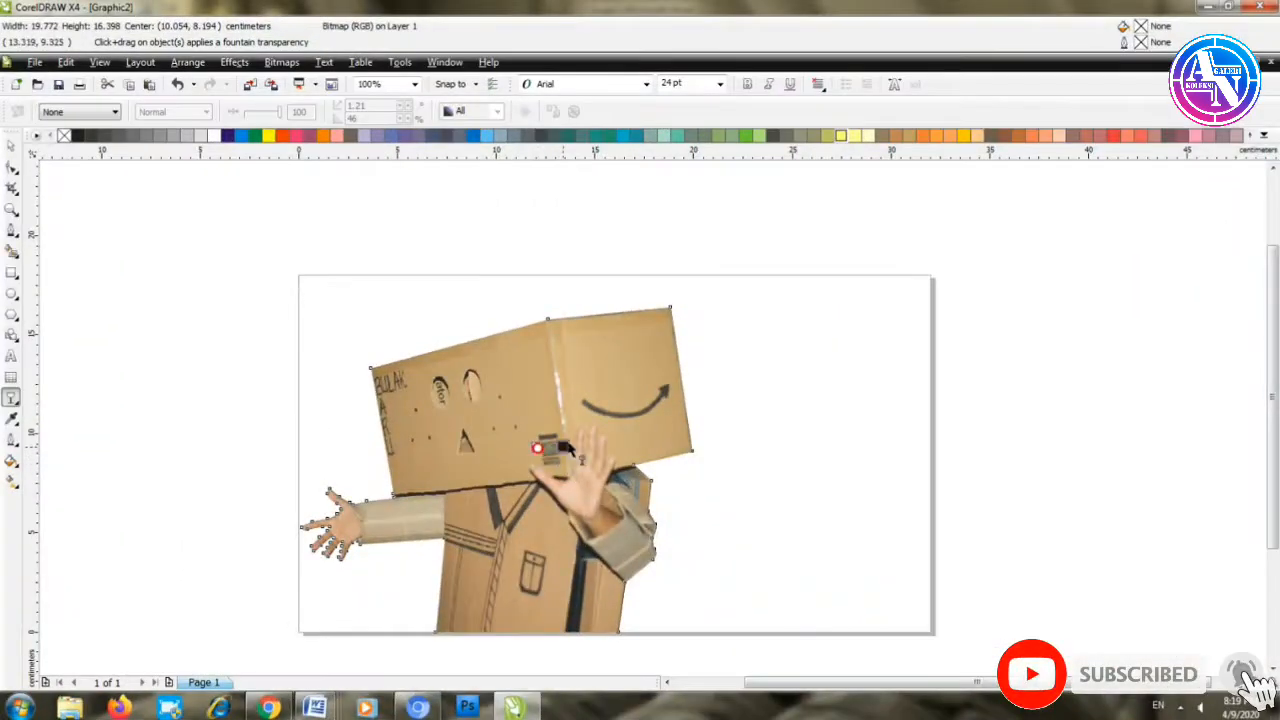
drag(536, 447, 576, 452)
scroll(568, 448, up, 1)
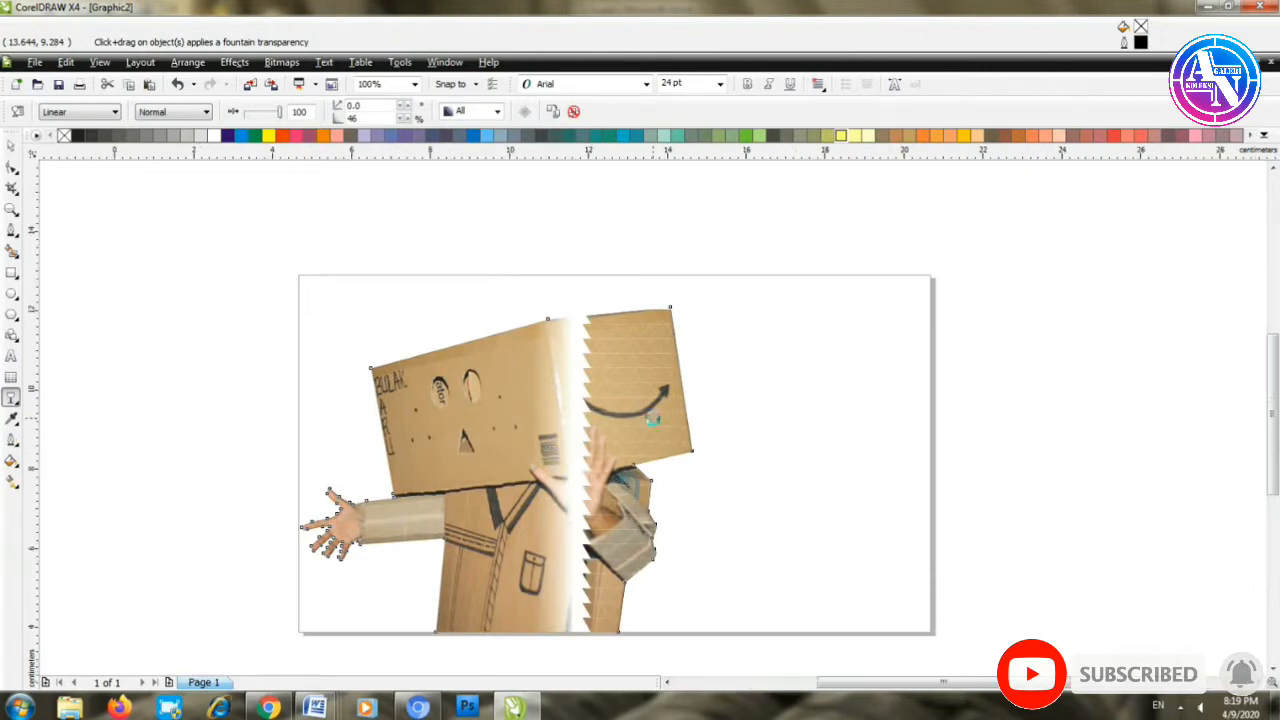
scroll(650, 440, up, 1)
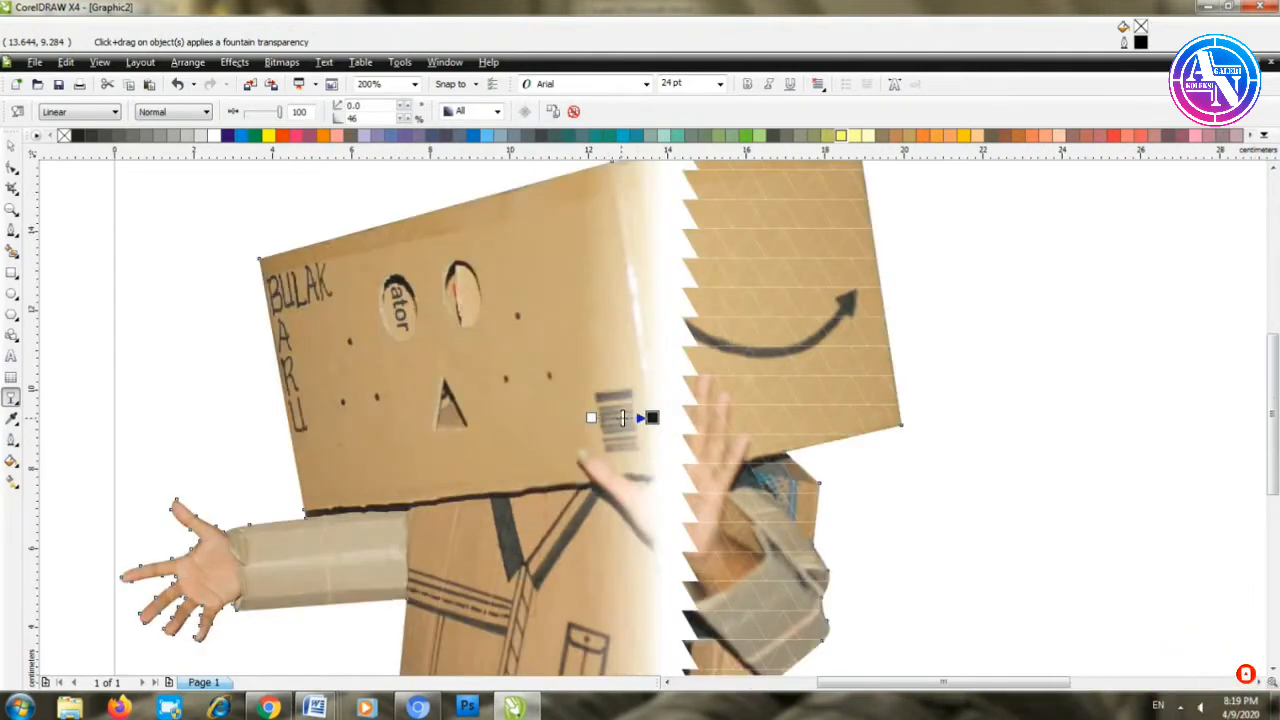
Step: Shift the bitmap's linear transparency rightward so the fade runs across the fingers at the edge of the triangle pieces
drag(610, 418, 705, 405)
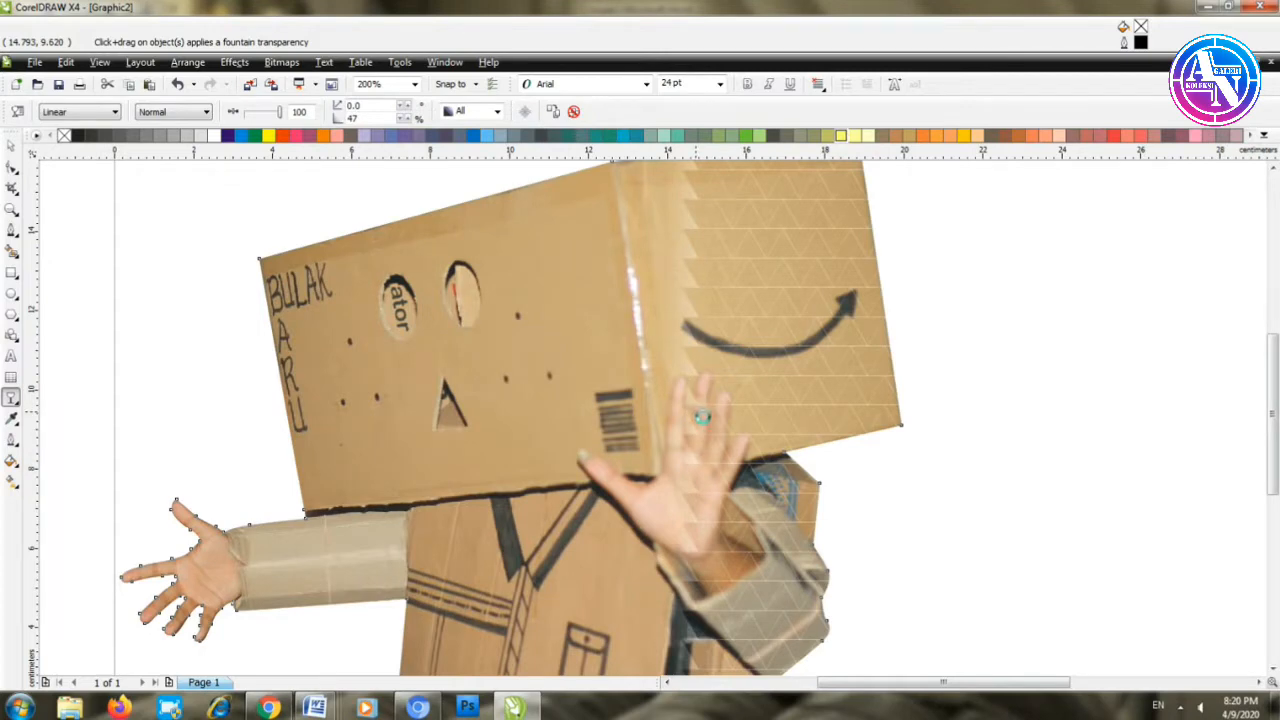
drag(702, 417, 698, 404)
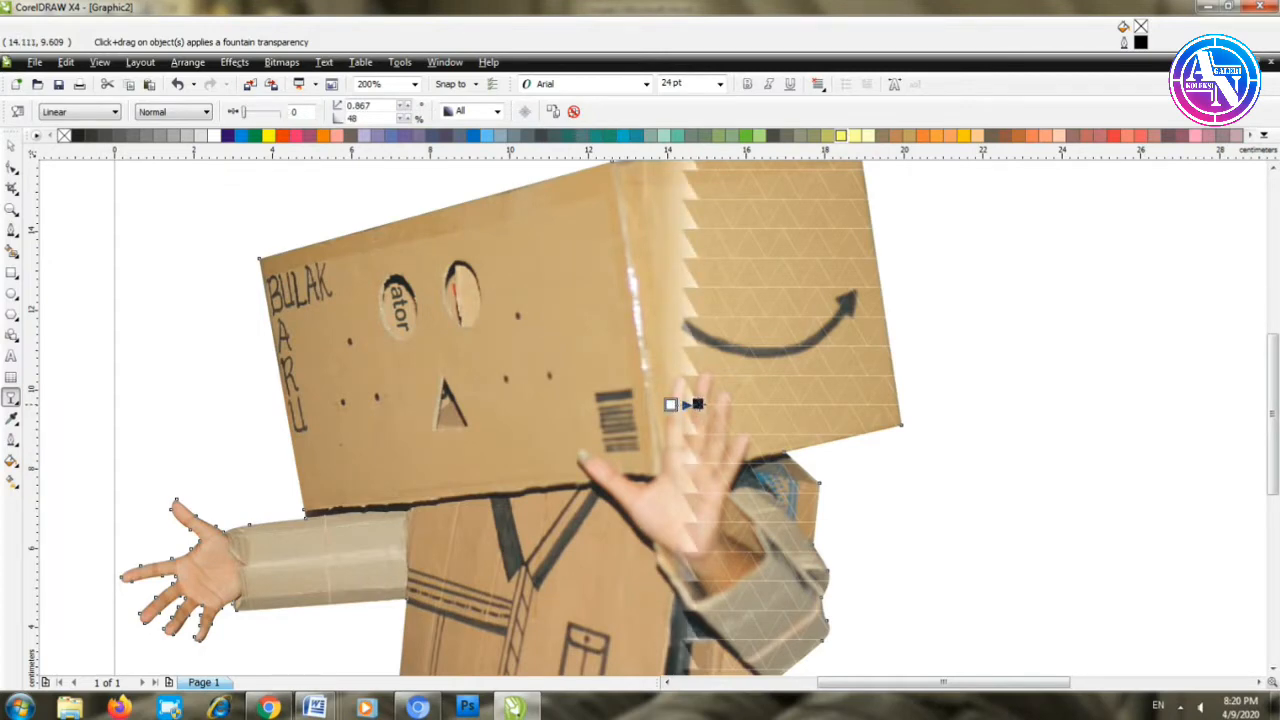
drag(703, 404, 707, 404)
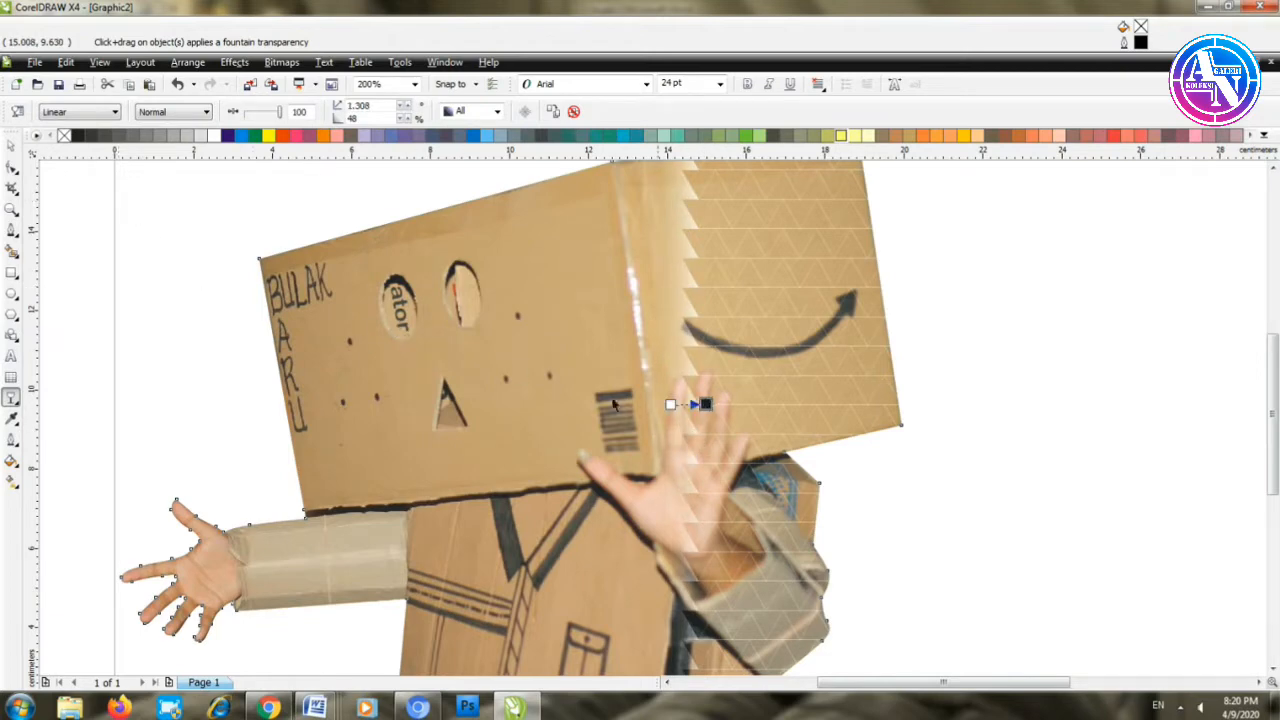
Step: Lock the faded original figure bitmap in place
click(11, 146)
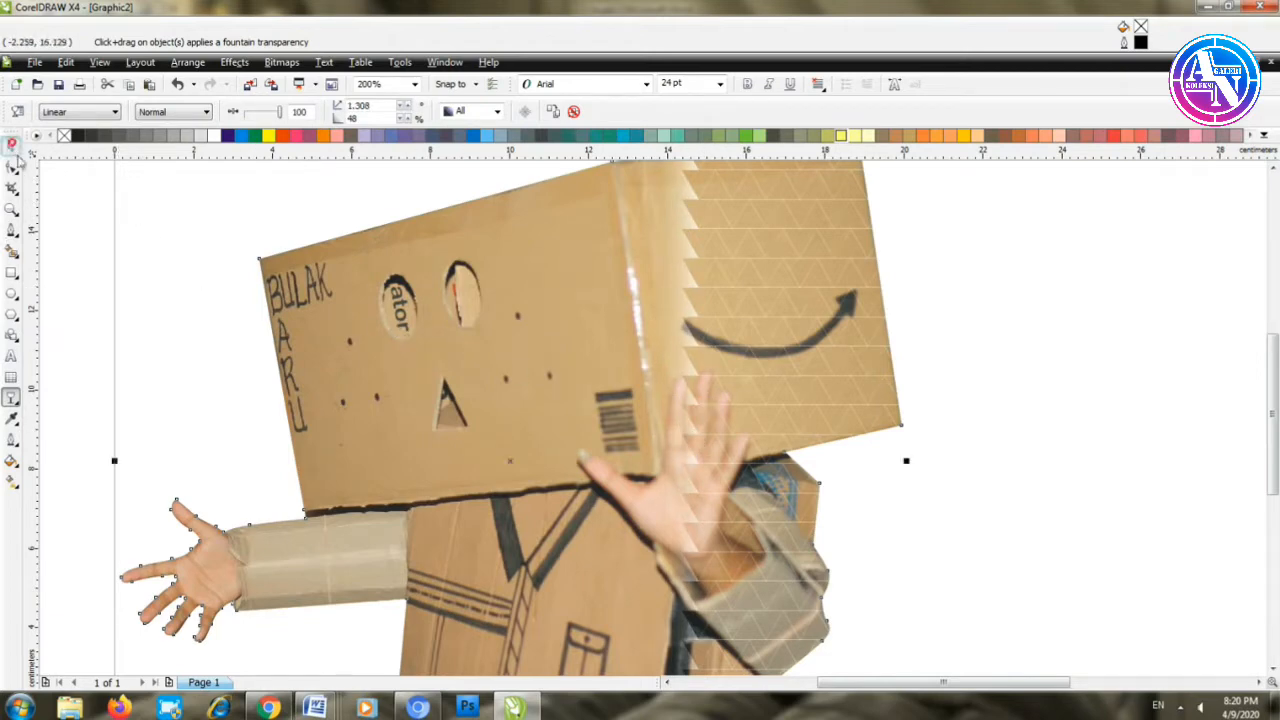
right_click(361, 347)
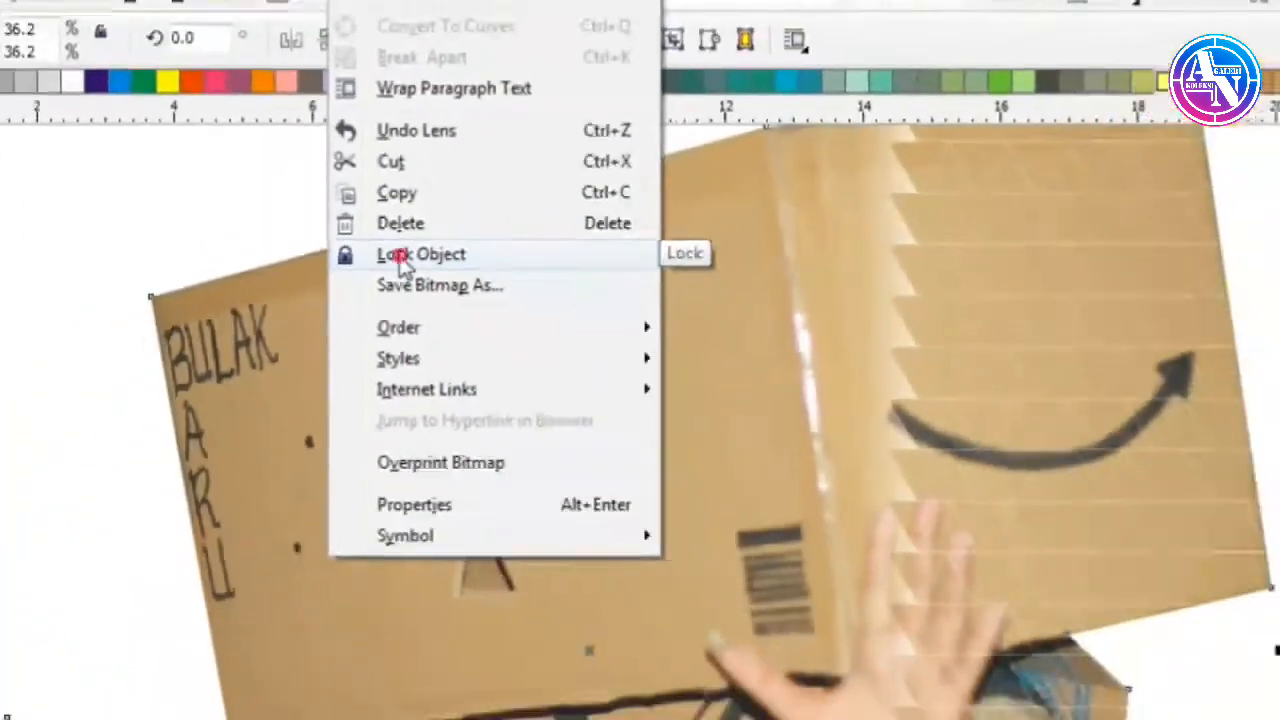
click(405, 315)
click(1045, 382)
Step: Ungroup all of the intersected triangle image pieces and clear the selection
scroll(896, 341, down, 1)
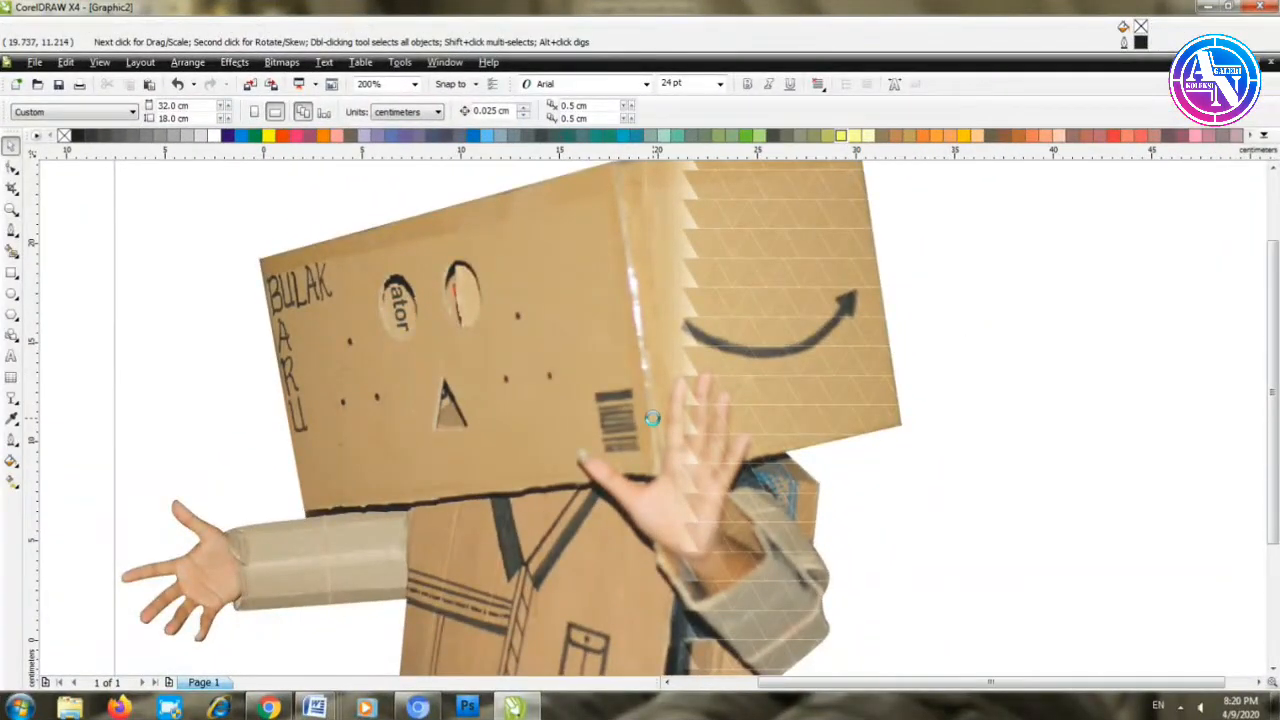
click(628, 349)
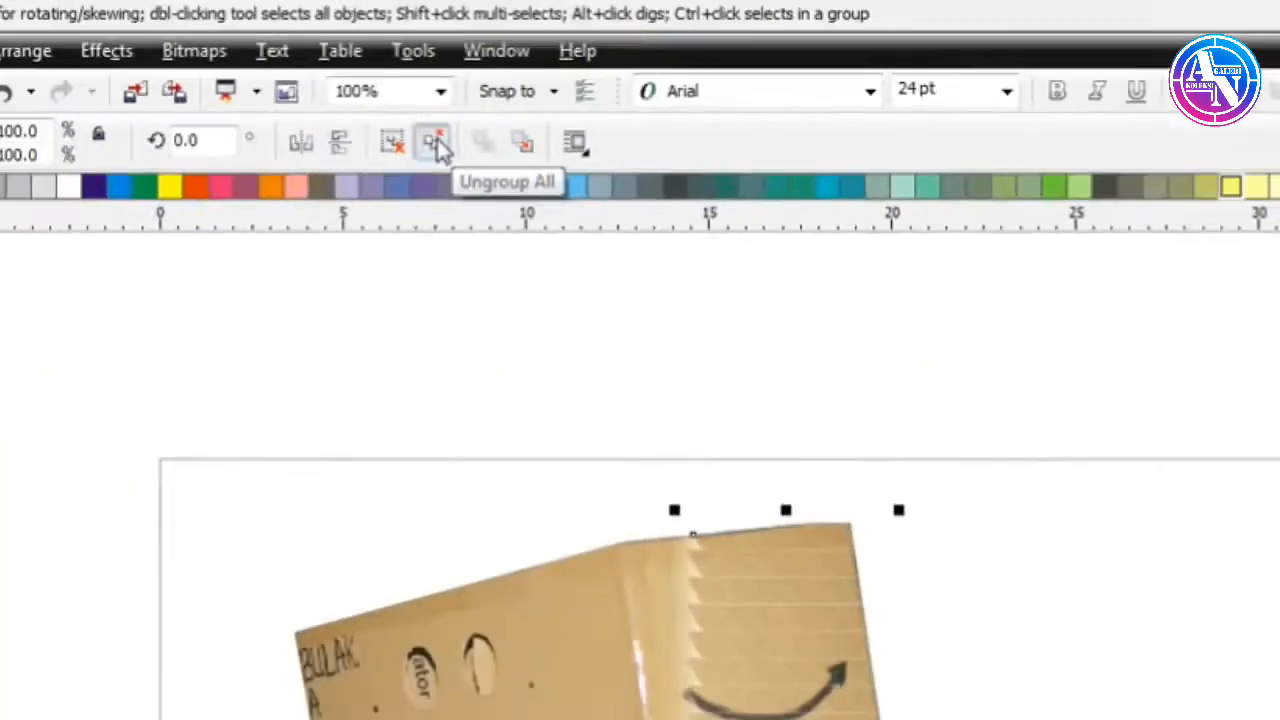
click(556, 184)
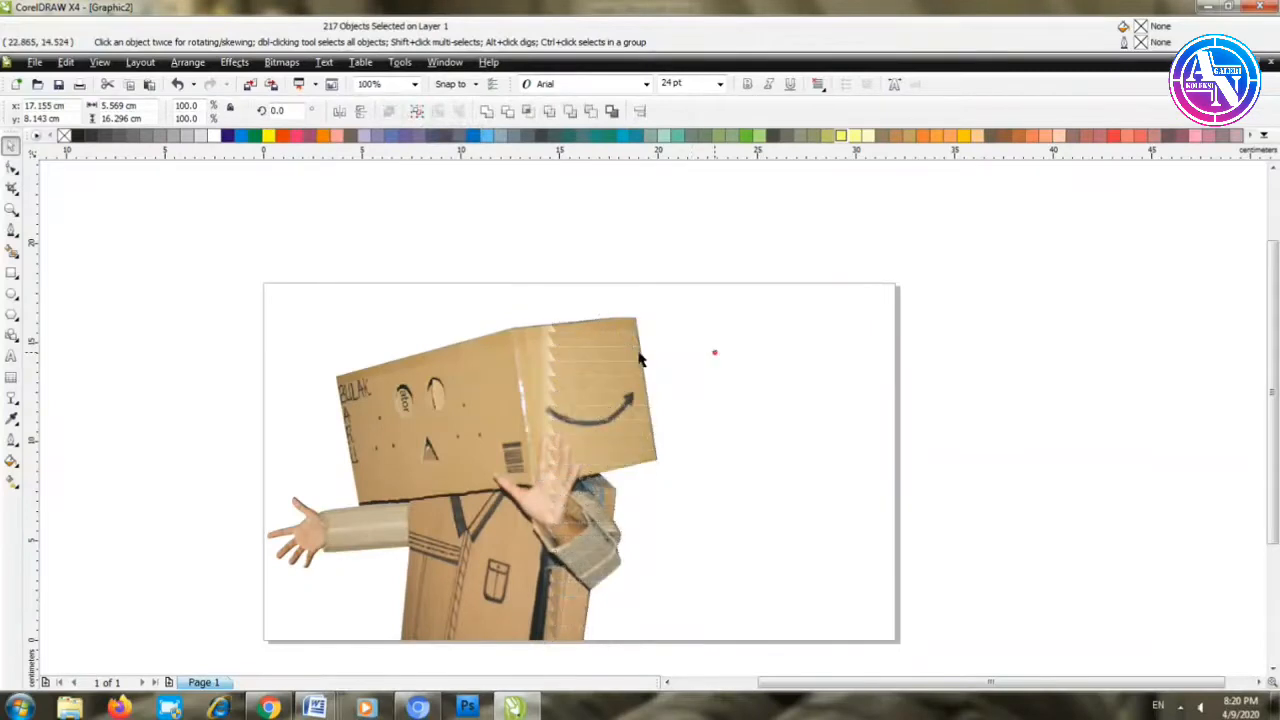
click(728, 395)
Step: Scatter triangle pieces from the box's upper right corner about 3 to 8 cm outward over the empty page area
scroll(666, 463, up, 2)
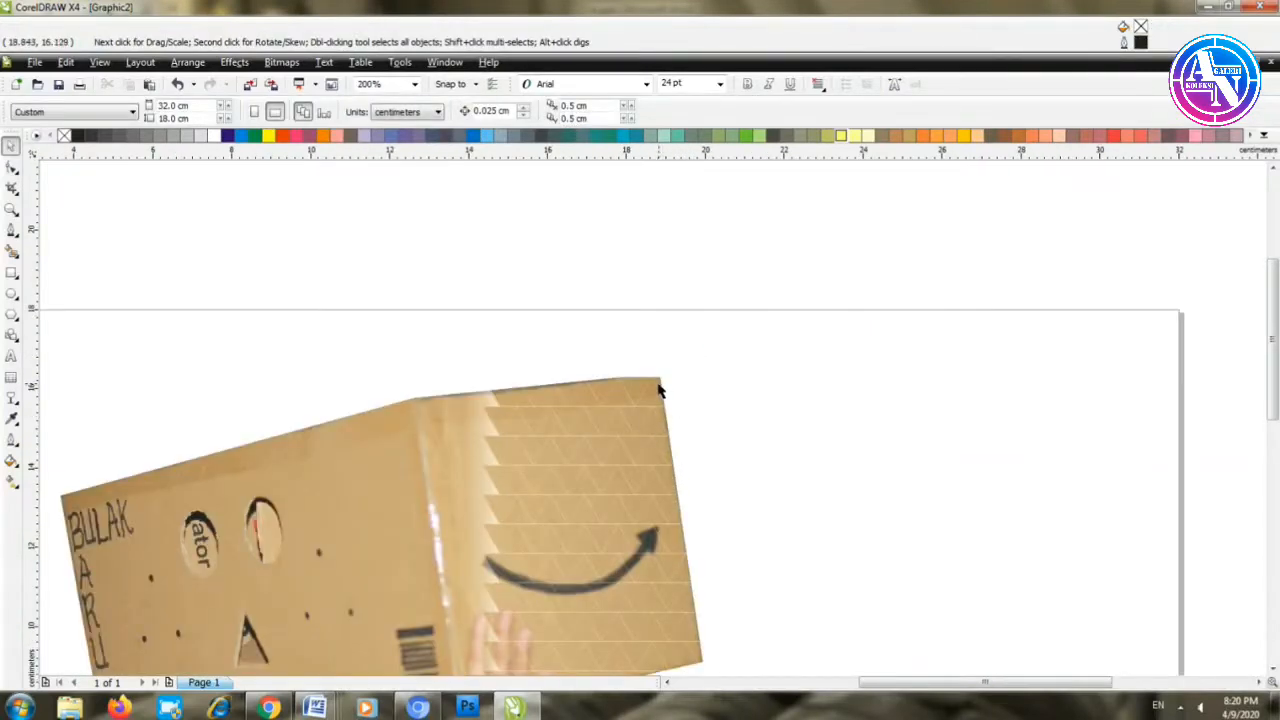
drag(660, 384, 772, 392)
drag(652, 392, 765, 421)
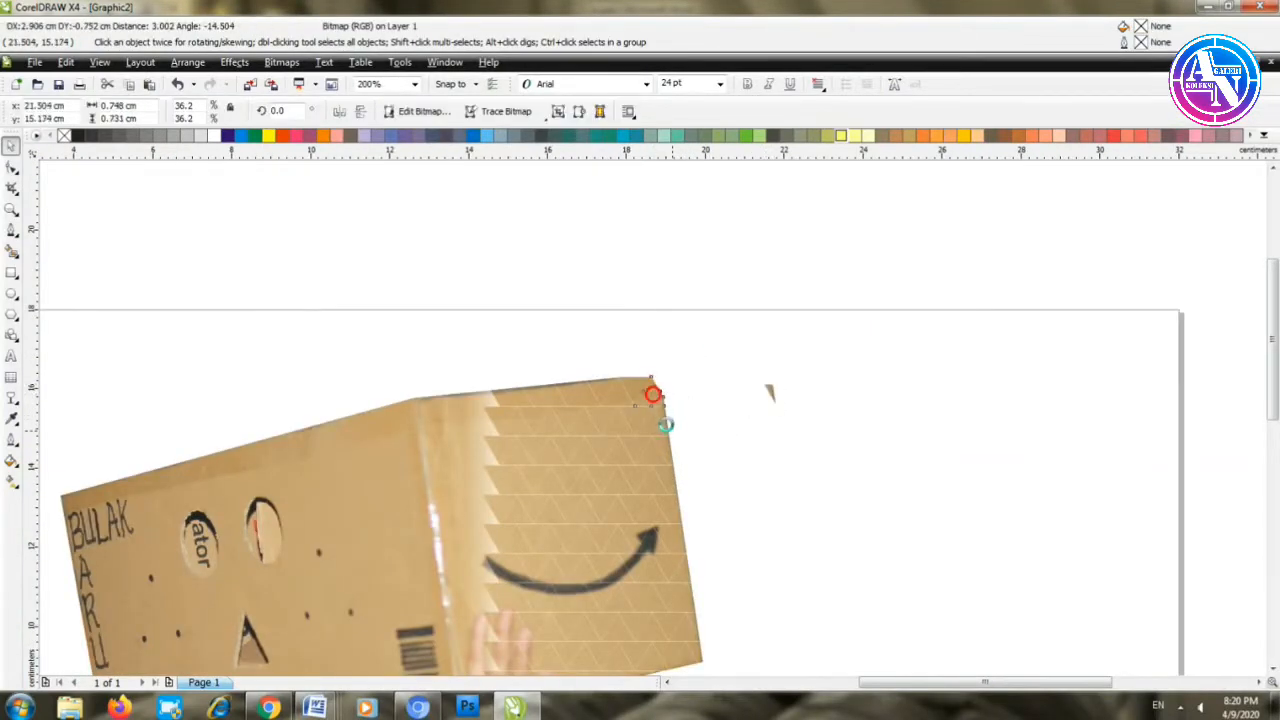
click(664, 417)
drag(652, 422, 850, 427)
drag(652, 451, 877, 448)
drag(664, 481, 857, 538)
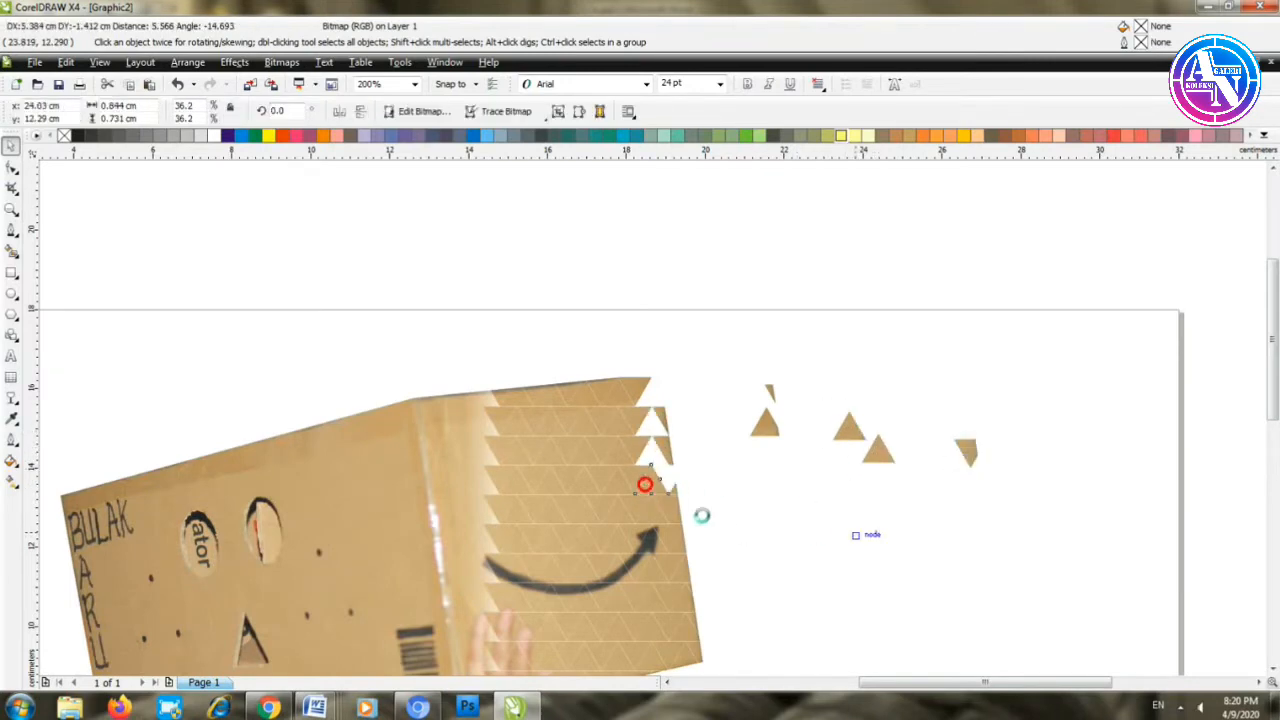
Step: Spread pieces from just above and beside the arrowhead into the gaps between the already scattered triangles
drag(643, 496, 914, 385)
drag(748, 537, 905, 395)
drag(668, 536, 978, 592)
click(670, 524)
drag(667, 509, 802, 519)
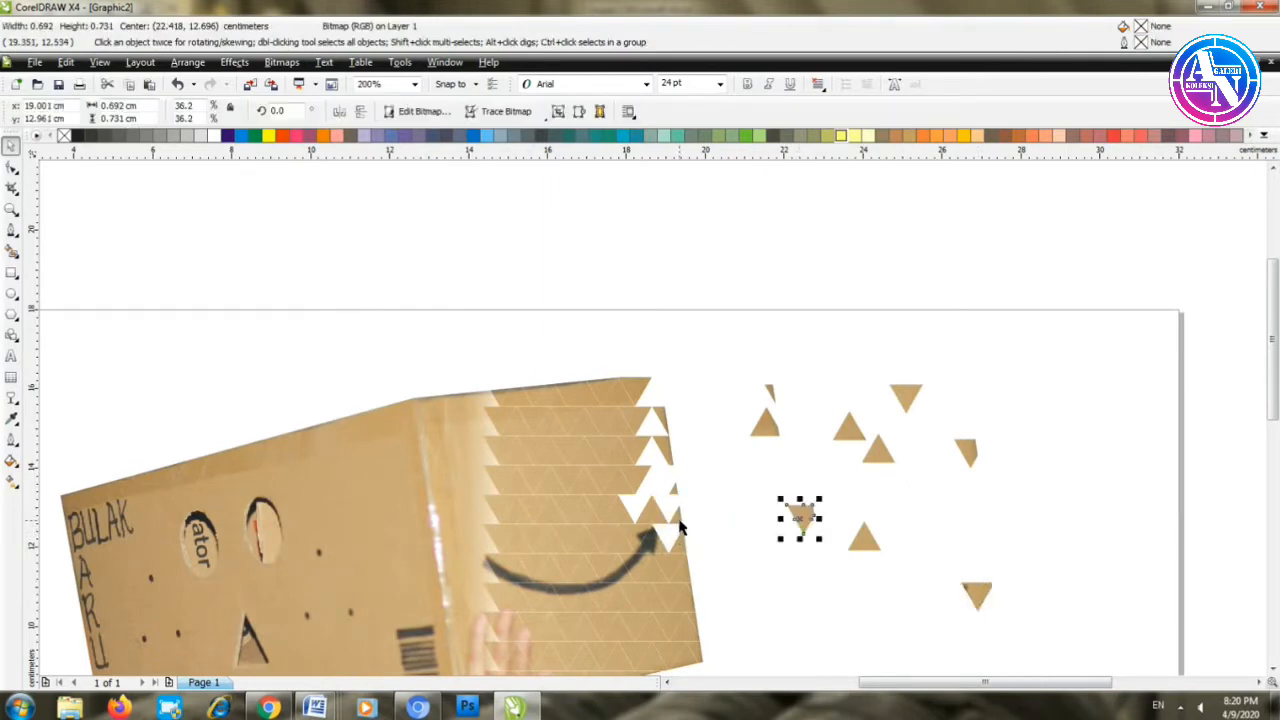
Step: Pull more triangles off the box's right edge and top corner, placing them both near the box and further out
click(712, 492)
drag(677, 518, 719, 483)
drag(668, 450, 729, 409)
drag(637, 422, 703, 373)
drag(671, 560, 768, 608)
drag(681, 549, 857, 591)
drag(687, 580, 881, 608)
drag(651, 524, 752, 514)
drag(633, 402, 627, 377)
drag(619, 426, 668, 438)
drag(750, 449, 787, 352)
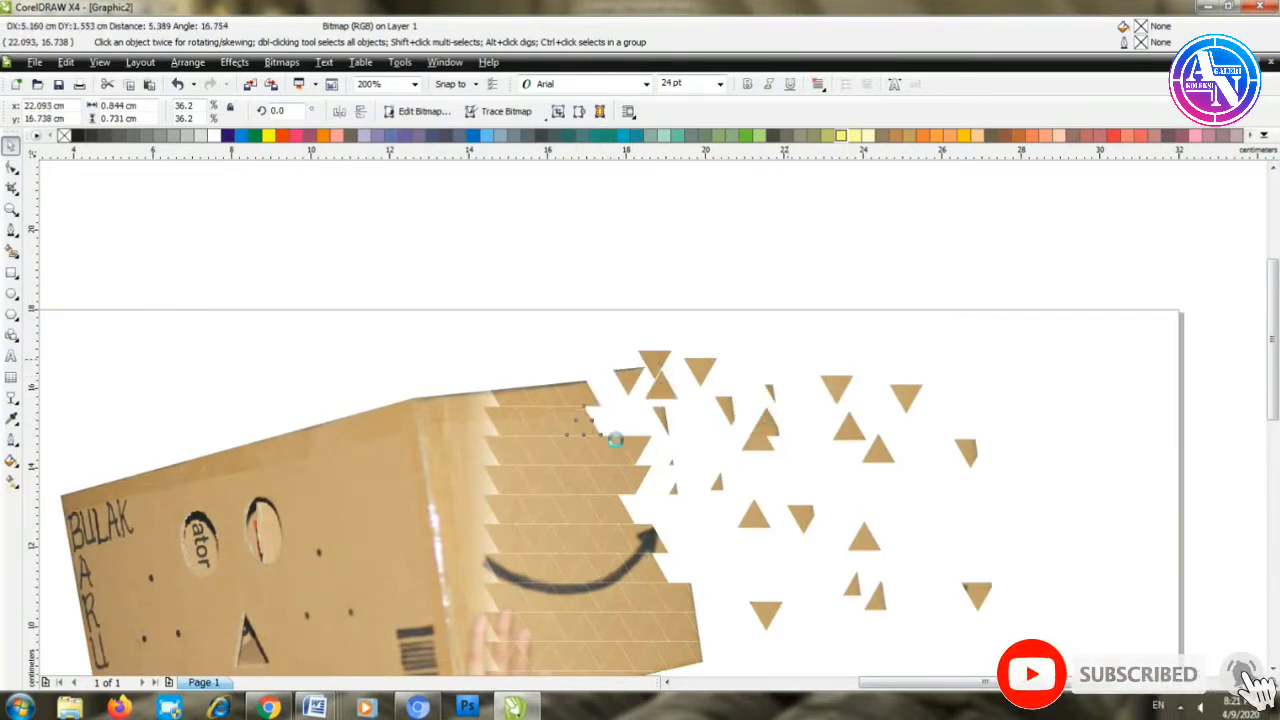
Step: Move triangles from the box's top rows up and outward, thinning the upper edge
drag(562, 417, 873, 365)
drag(717, 457, 797, 476)
drag(529, 450, 717, 436)
drag(588, 399, 624, 358)
drag(614, 415, 586, 391)
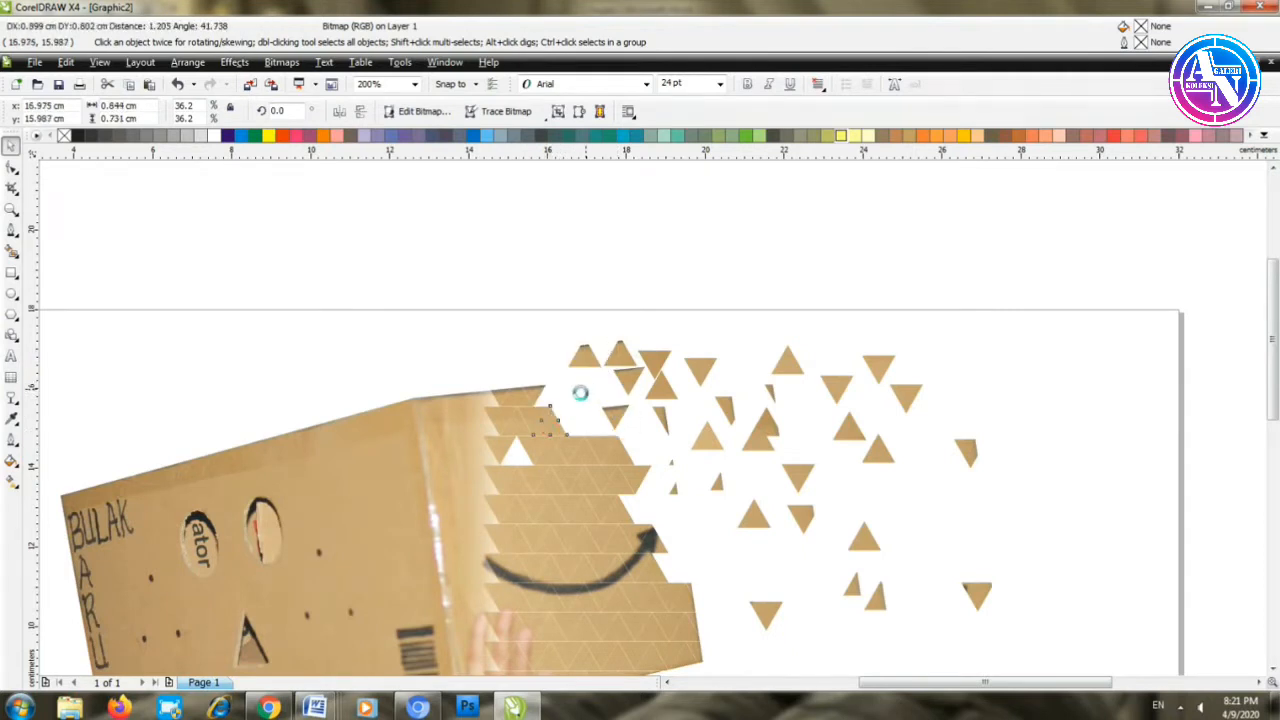
Step: Break up the box's middle rows around the smile arrow by dispersing individual triangles to the right
drag(628, 468, 695, 462)
drag(637, 467, 671, 502)
drag(640, 452, 700, 508)
drag(619, 487, 729, 366)
drag(586, 508, 711, 558)
drag(608, 534, 756, 558)
drag(576, 550, 782, 570)
drag(580, 457, 848, 482)
drag(547, 492, 891, 517)
drag(554, 571, 737, 622)
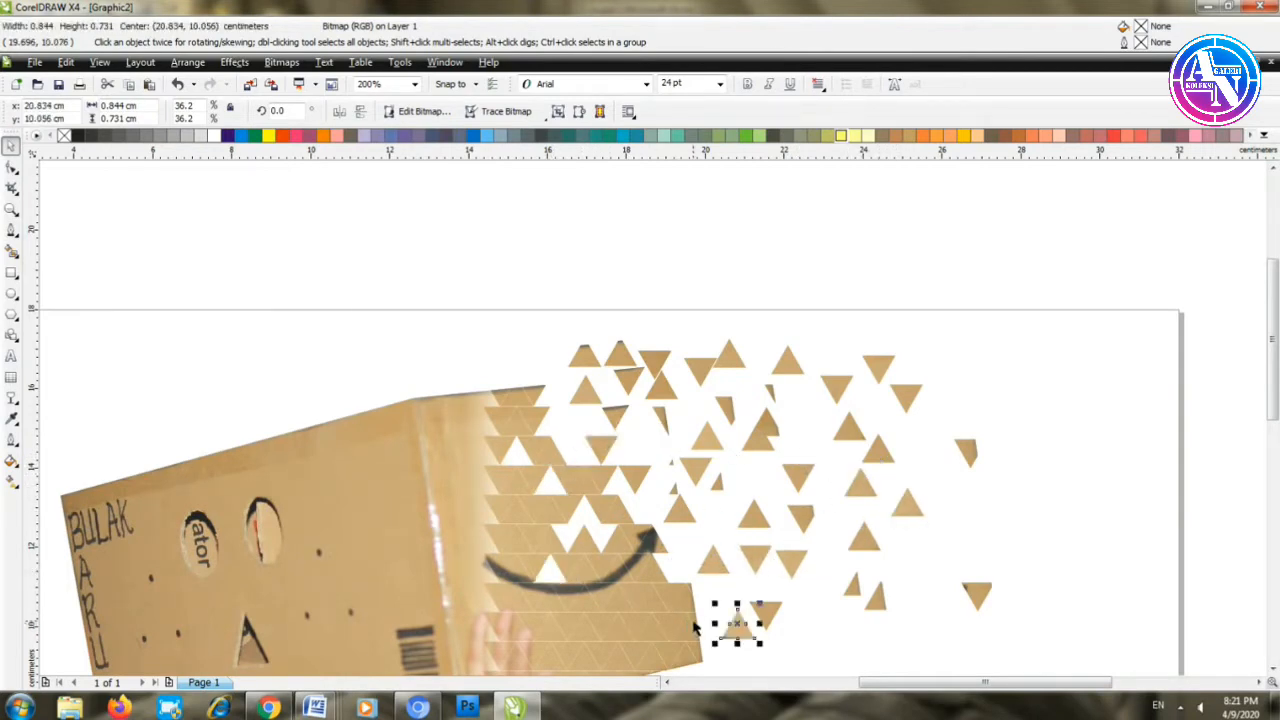
Step: Scatter triangles from the box's lower right corner and the dark collar area beneath it
scroll(651, 423, down, 1)
scroll(652, 419, up, 1)
drag(628, 318, 780, 340)
drag(632, 371, 736, 376)
drag(608, 371, 760, 409)
drag(529, 352, 670, 421)
drag(561, 319, 623, 452)
drag(532, 420, 706, 406)
drag(550, 432, 600, 462)
drag(520, 434, 686, 468)
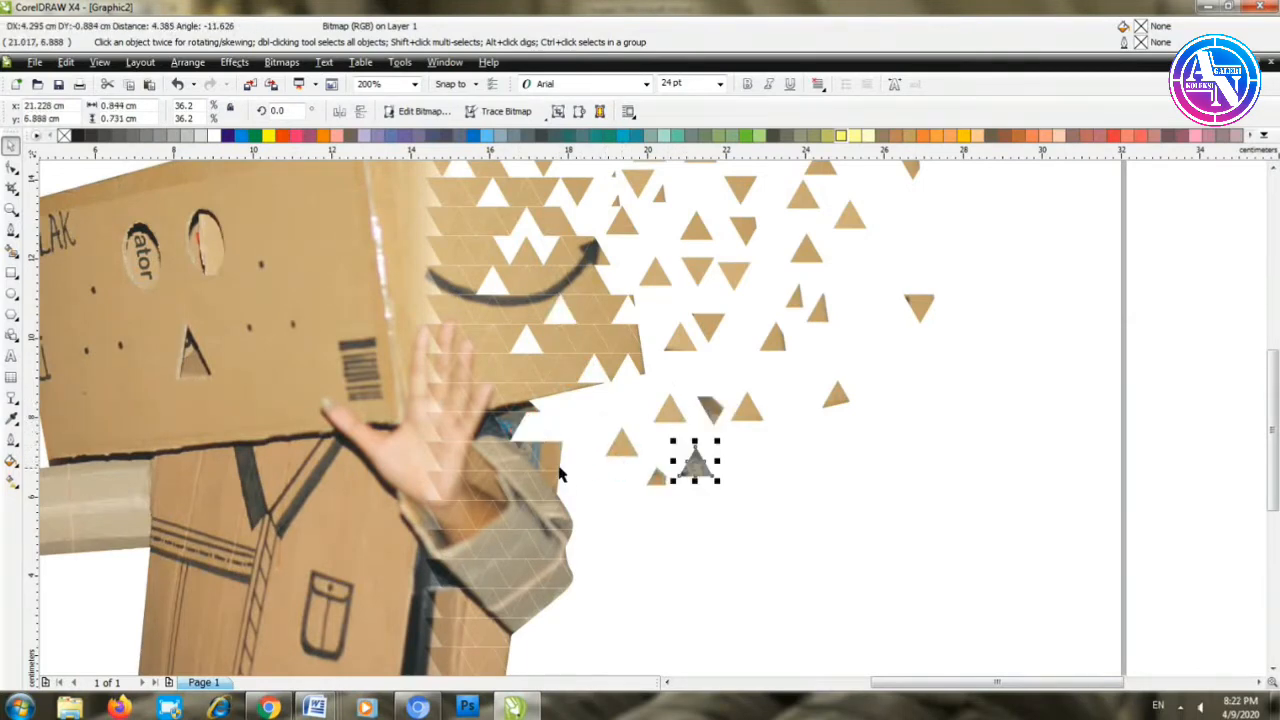
Step: Disperse pieces from the shoulder edge beside the sleeve and from the box's lower rows
drag(548, 458, 727, 463)
drag(558, 490, 616, 506)
drag(555, 515, 598, 412)
drag(521, 372, 718, 395)
drag(641, 327, 665, 305)
drag(580, 345, 763, 410)
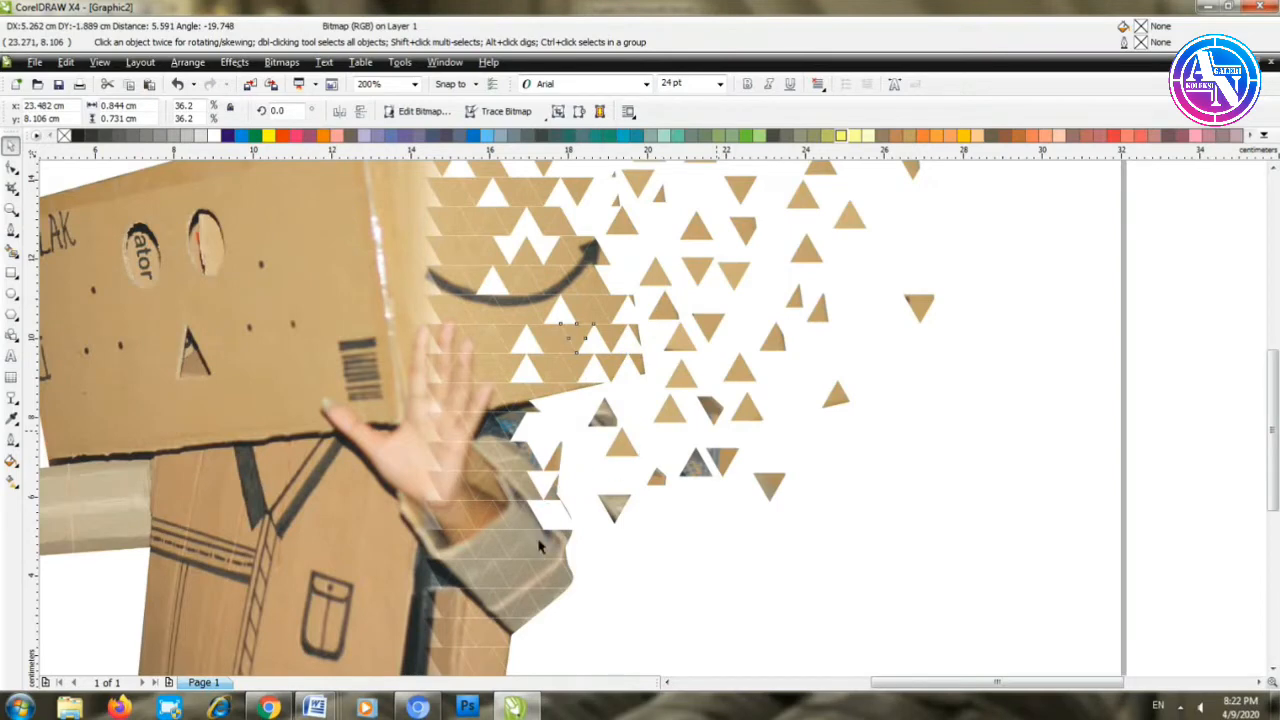
Step: Break the raised arm's sleeve and elbow apart by spreading its triangles to the right
drag(538, 540, 677, 545)
drag(490, 520, 631, 528)
drag(526, 494, 600, 483)
drag(509, 456, 692, 533)
drag(561, 586, 663, 615)
drag(513, 609, 759, 591)
drag(527, 580, 810, 548)
drag(534, 602, 746, 536)
drag(494, 569, 650, 571)
drag(502, 545, 668, 512)
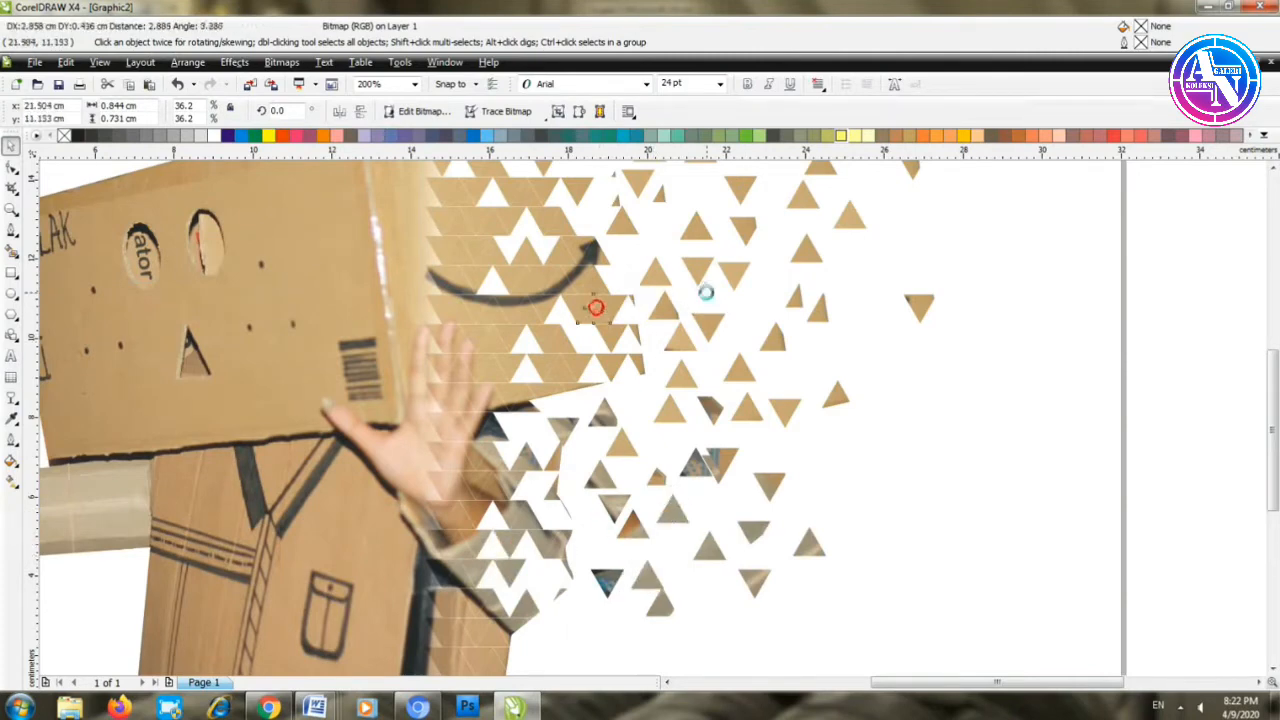
Step: Shift triangles along the curved smile line out of place, opening gaps in the middle of the box
scroll(624, 324, down, 1)
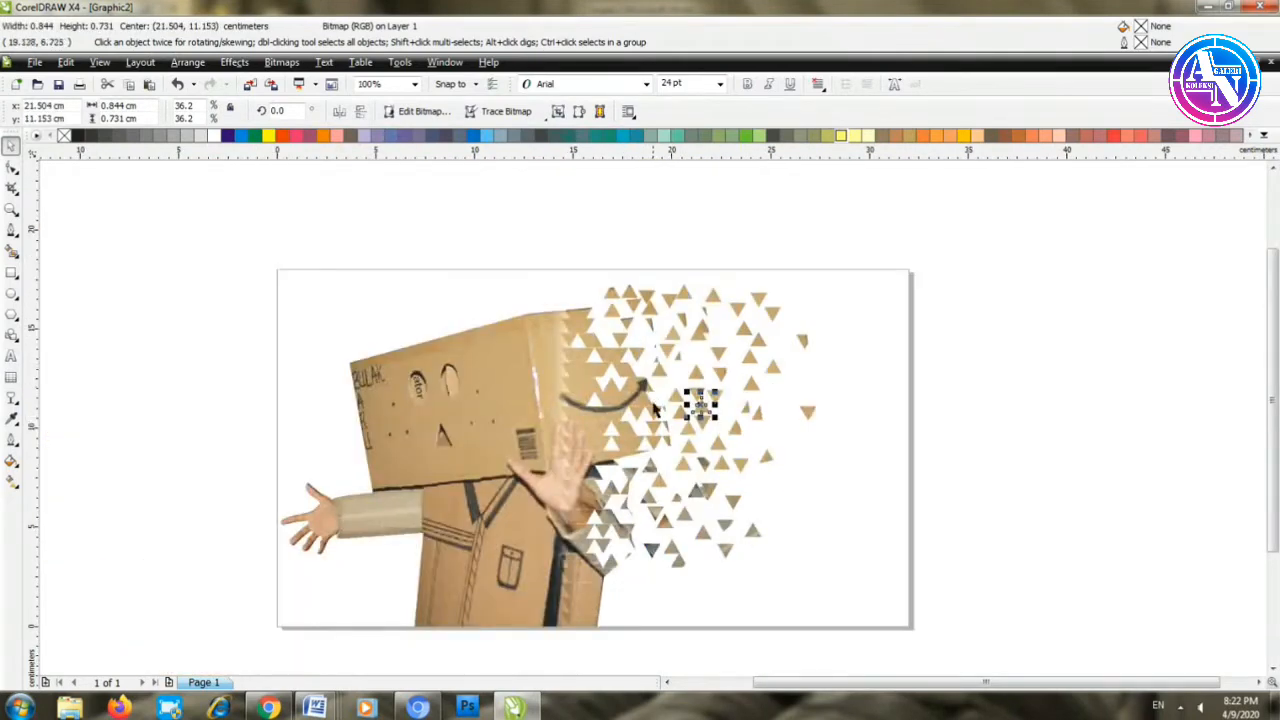
scroll(616, 400, up, 2)
drag(707, 371, 707, 369)
drag(567, 319, 562, 284)
drag(561, 399, 518, 340)
drag(500, 421, 583, 469)
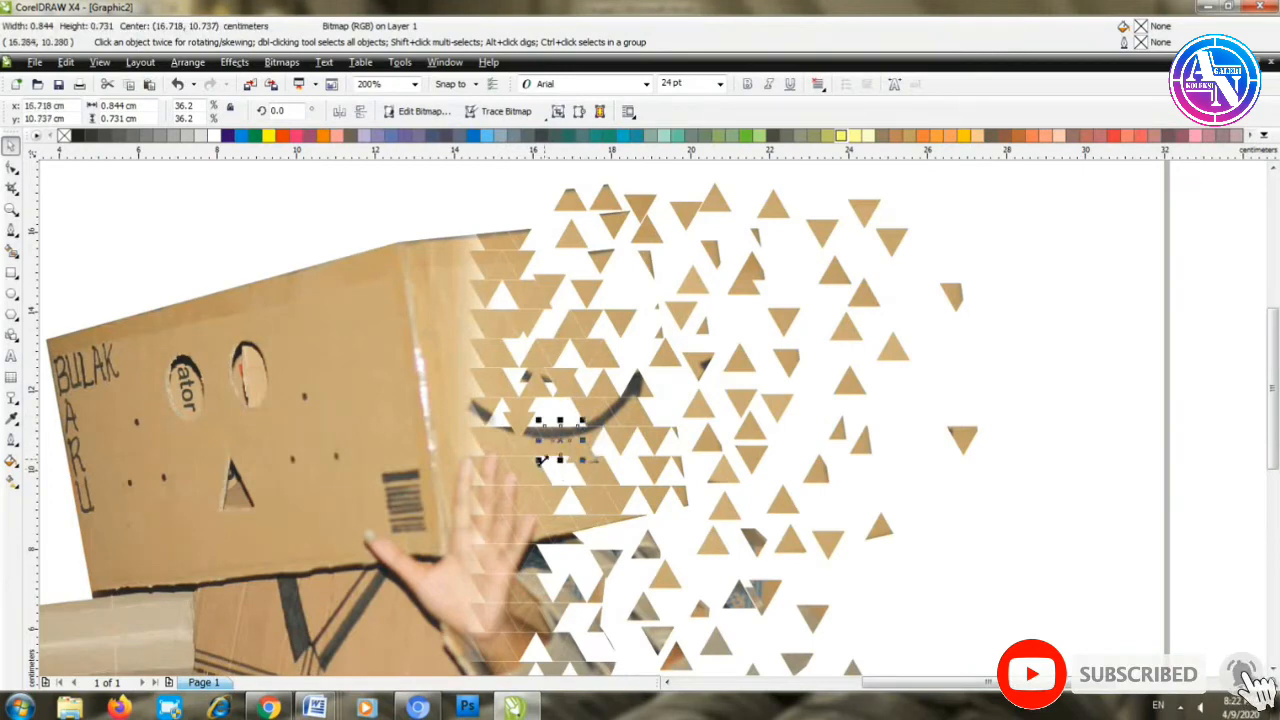
Step: Spread pieces from below the smile line and the box's lower edge to loosen the remaining solid rows
drag(583, 468, 604, 461)
drag(608, 411, 667, 433)
drag(582, 486, 604, 507)
drag(646, 545, 650, 537)
drag(545, 524, 724, 506)
scroll(754, 521, down, 1)
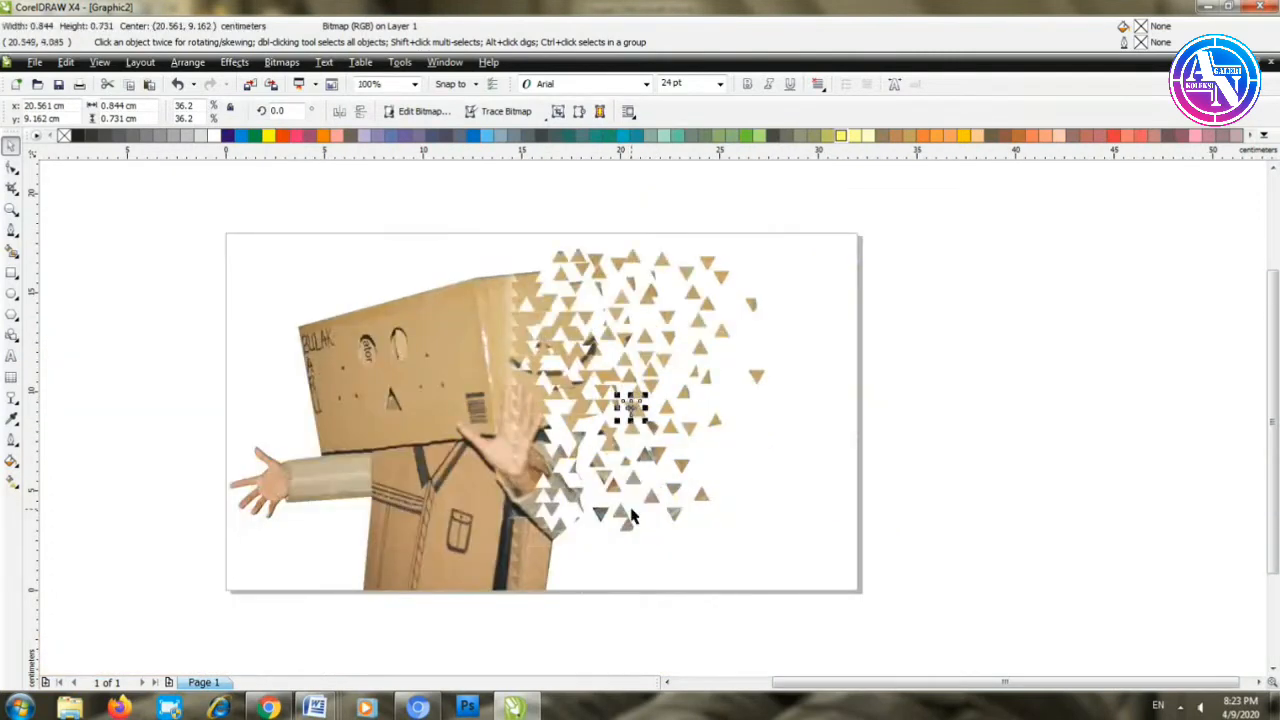
Step: Move triangles off the torso's lower right edge into the empty area near the page's bottom edge
scroll(632, 511, up, 1)
drag(525, 390, 592, 466)
drag(505, 362, 568, 350)
drag(494, 485, 570, 491)
drag(487, 512, 578, 537)
drag(491, 562, 570, 562)
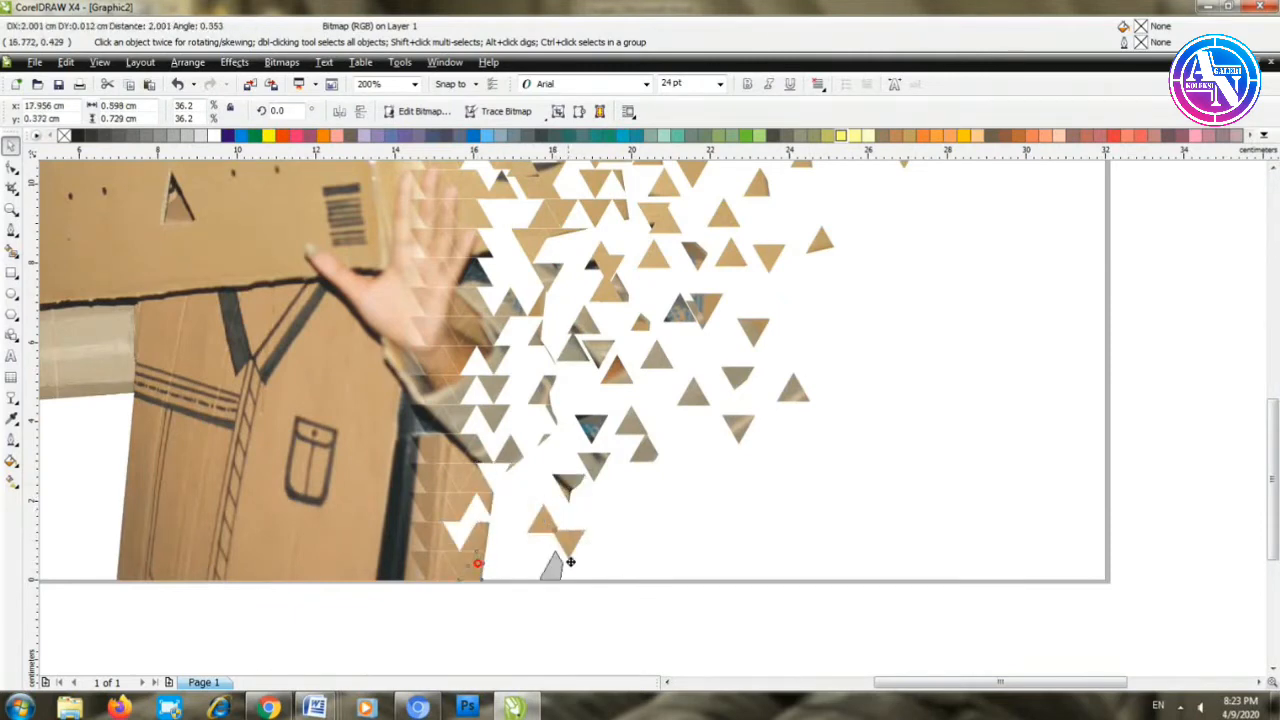
drag(481, 533, 571, 503)
drag(440, 546, 502, 575)
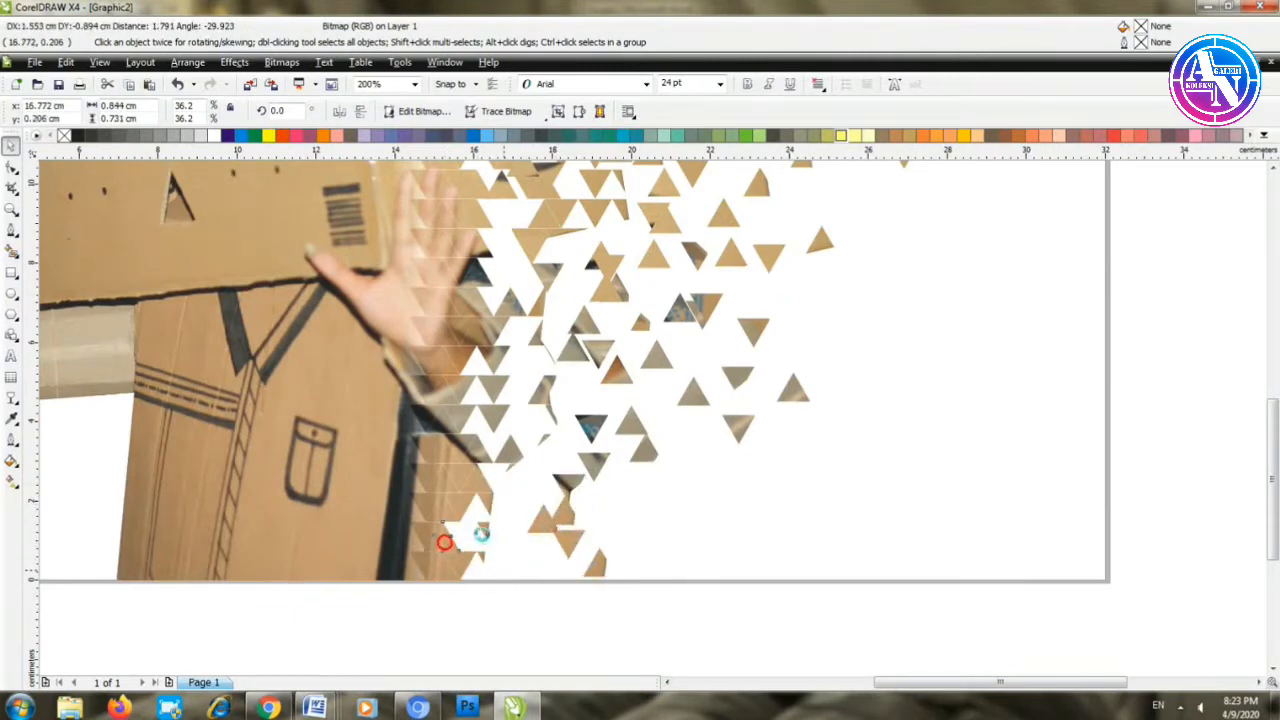
Step: Disperse more torso triangles from under the elbow down to the hem, spreading them rightward
drag(464, 504, 517, 506)
drag(503, 572, 520, 563)
drag(476, 480, 623, 506)
drag(475, 453, 676, 529)
drag(460, 438, 695, 451)
drag(468, 558, 659, 485)
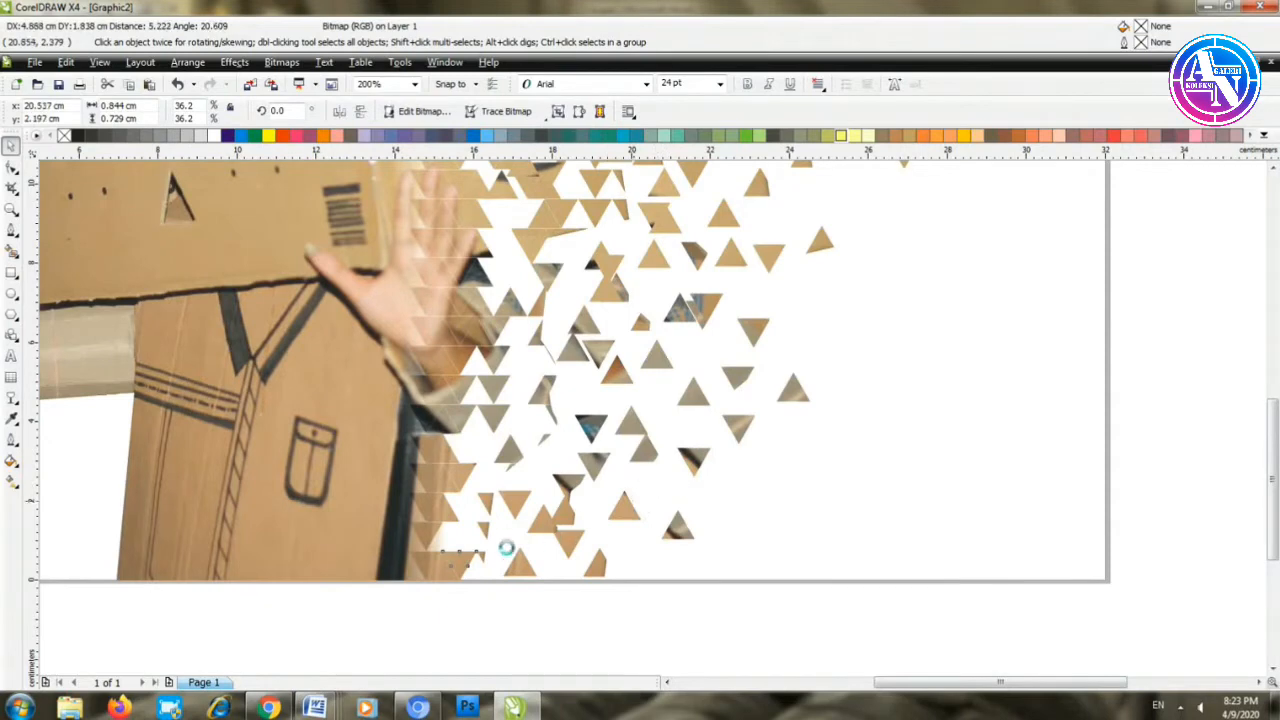
drag(461, 481, 664, 569)
Step: Scatter the remaining sleeve and forearm triangles among the grey pieces to the right of the body
drag(461, 414, 548, 446)
drag(509, 306, 653, 395)
drag(494, 328, 733, 348)
drag(477, 331, 757, 302)
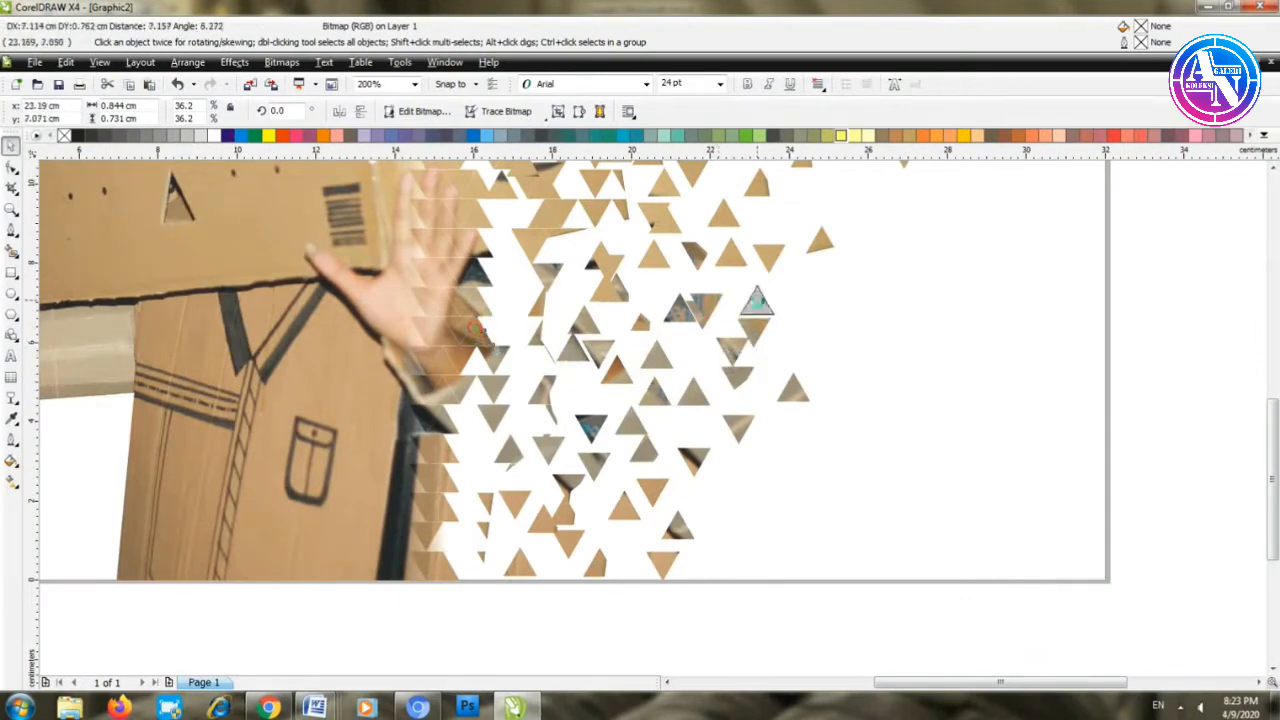
drag(451, 380, 694, 486)
drag(512, 462, 726, 520)
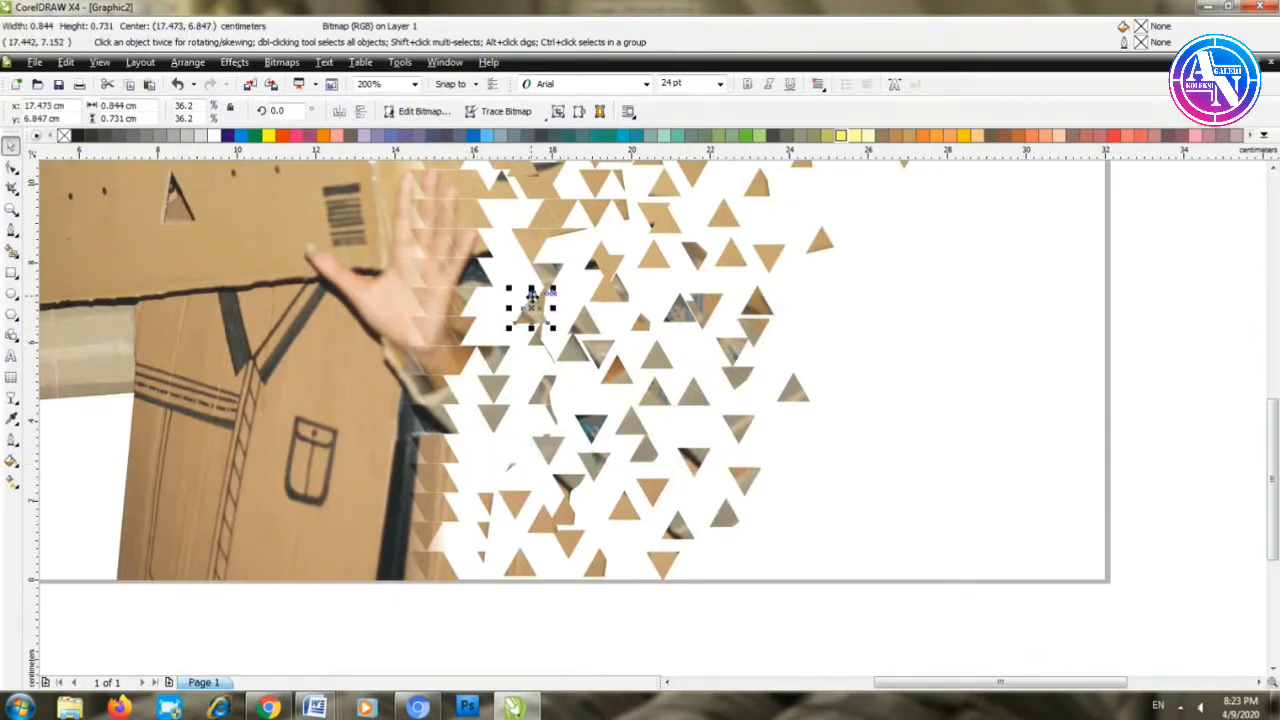
Step: Relocate individual triangles around the raised hand and the box's lower part to fill and open gaps
scroll(530, 303, down, 1)
scroll(690, 298, up, 1)
scroll(689, 294, up, 1)
drag(510, 341, 515, 289)
drag(526, 387, 616, 380)
drag(688, 404, 630, 492)
drag(533, 430, 545, 592)
scroll(651, 428, down, 3)
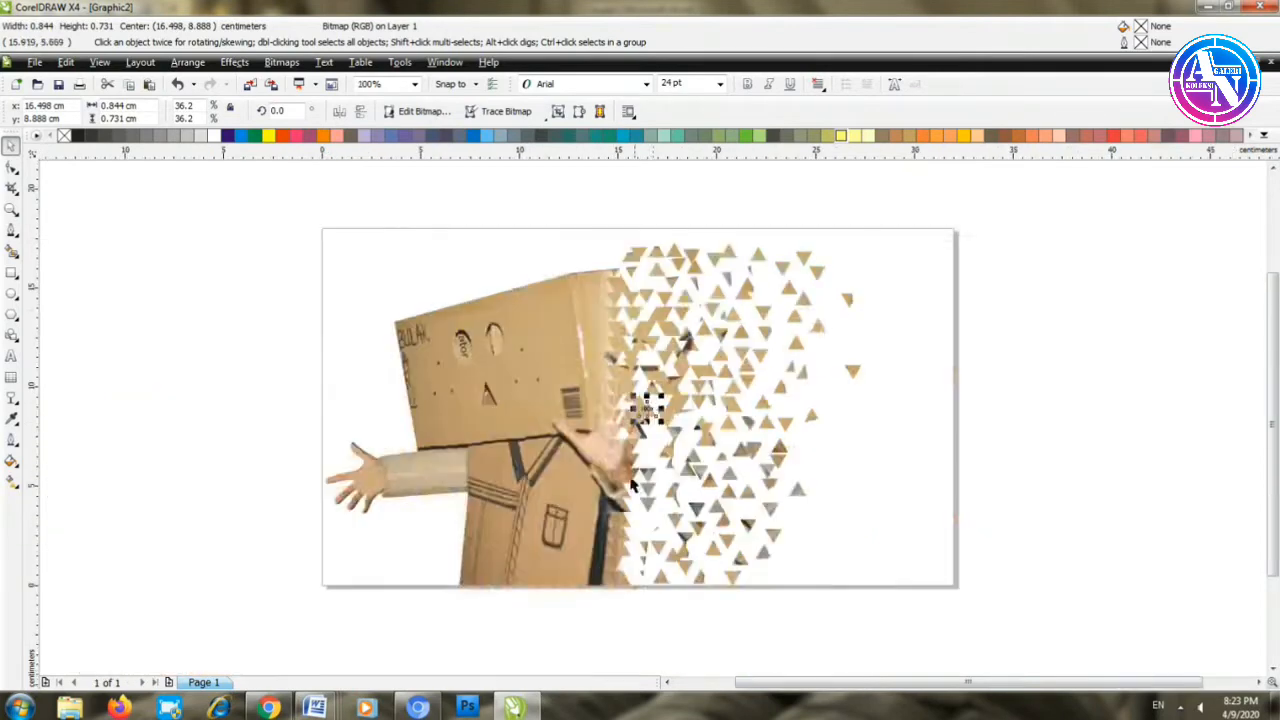
Step: Rearrange the triangles along the forearm, wrist and torso edge to break up the transition to the solid bitmap
scroll(645, 445, up, 4)
click(636, 418)
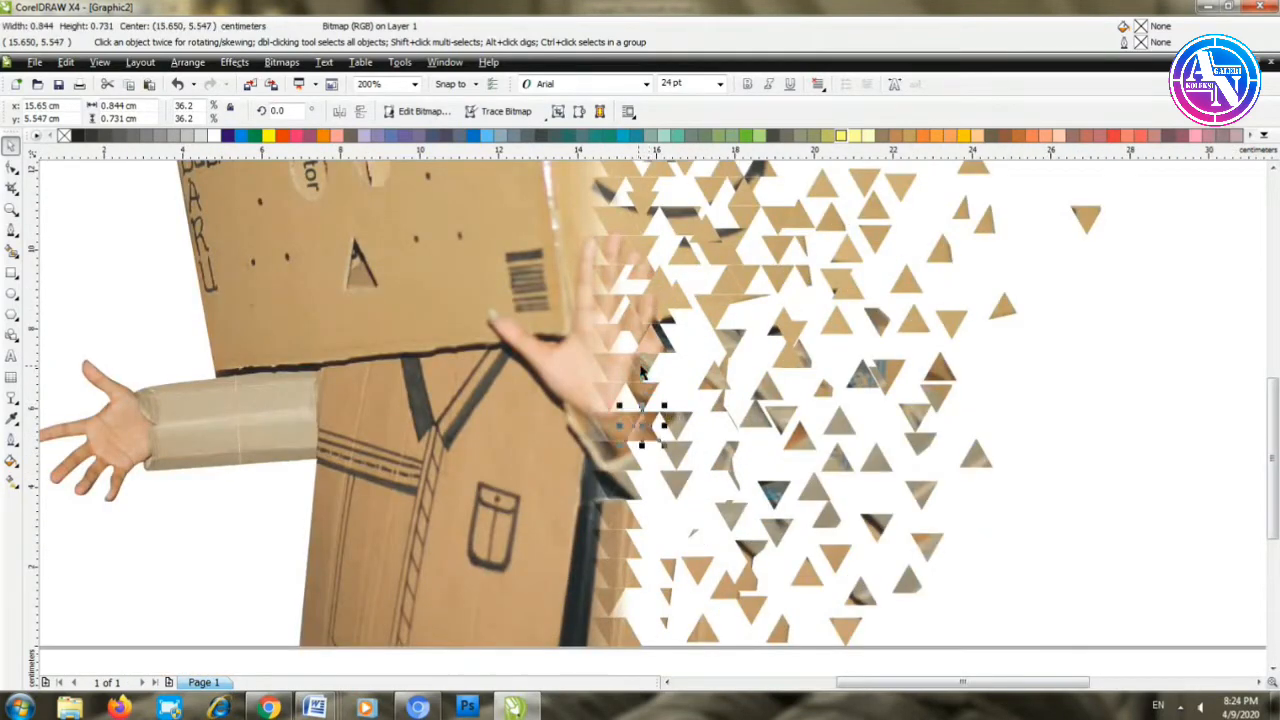
drag(622, 455, 623, 452)
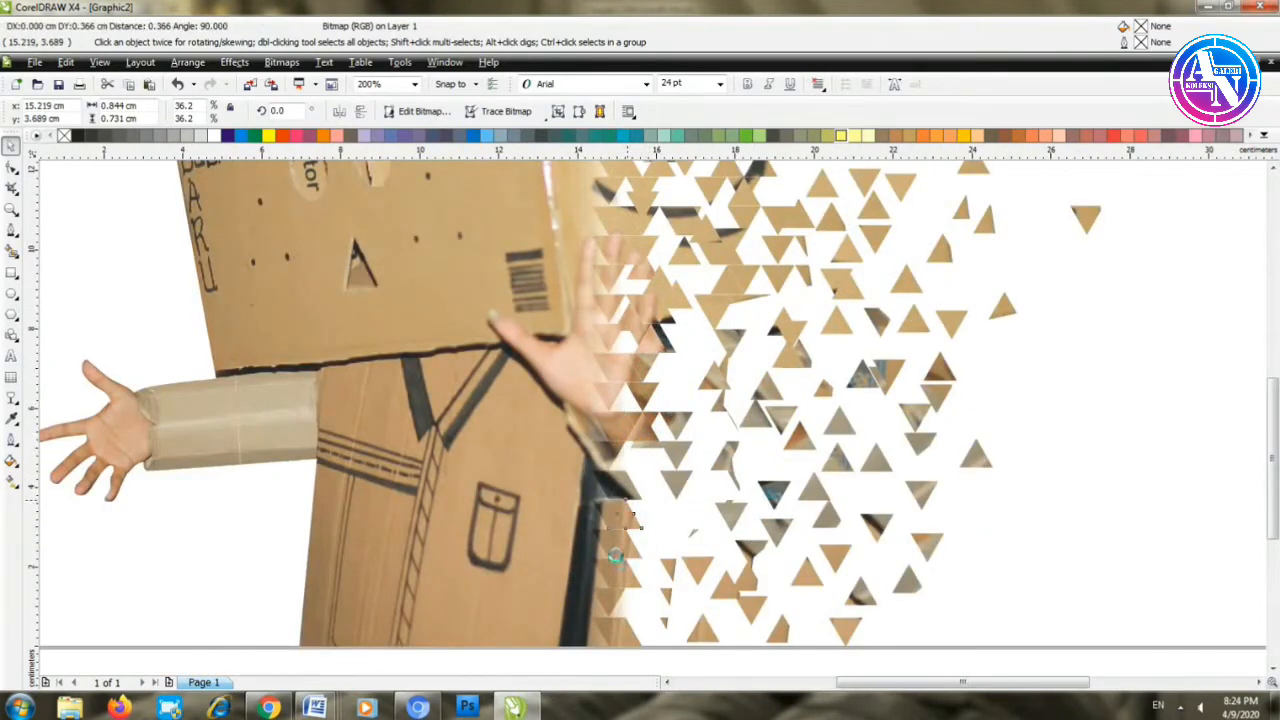
drag(634, 557, 681, 514)
drag(651, 338, 723, 457)
drag(635, 429, 703, 432)
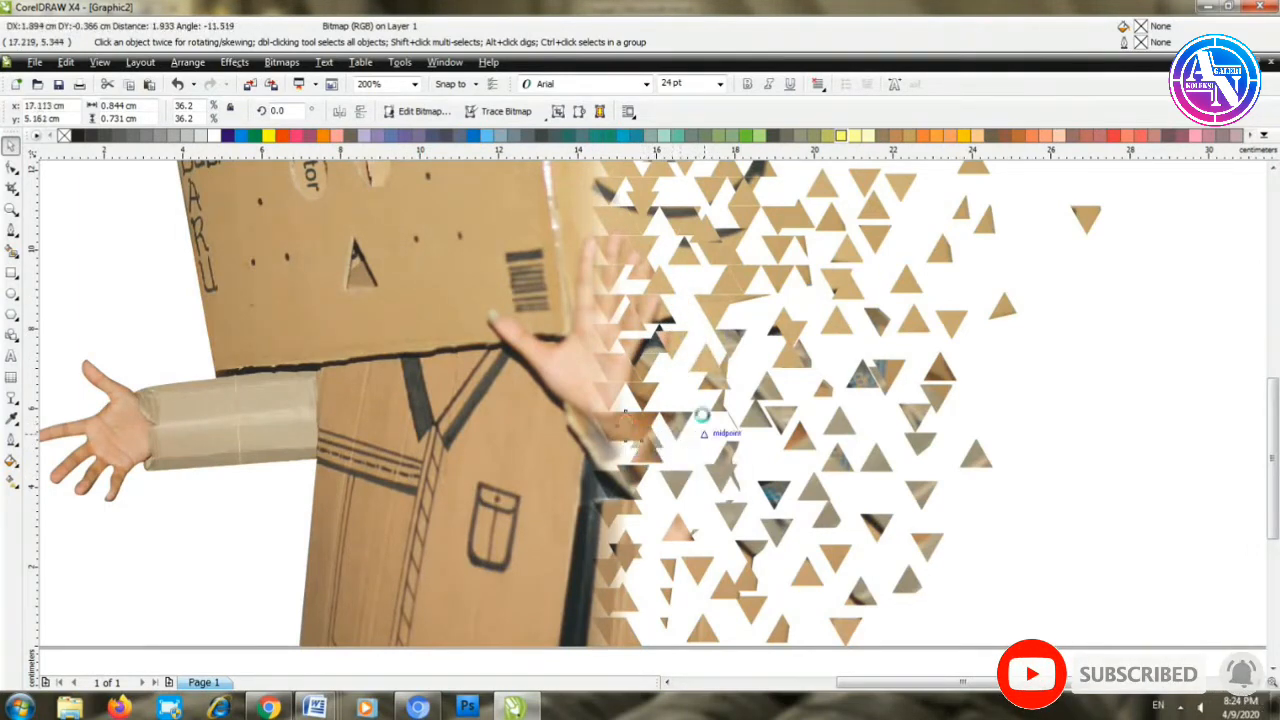
click(643, 372)
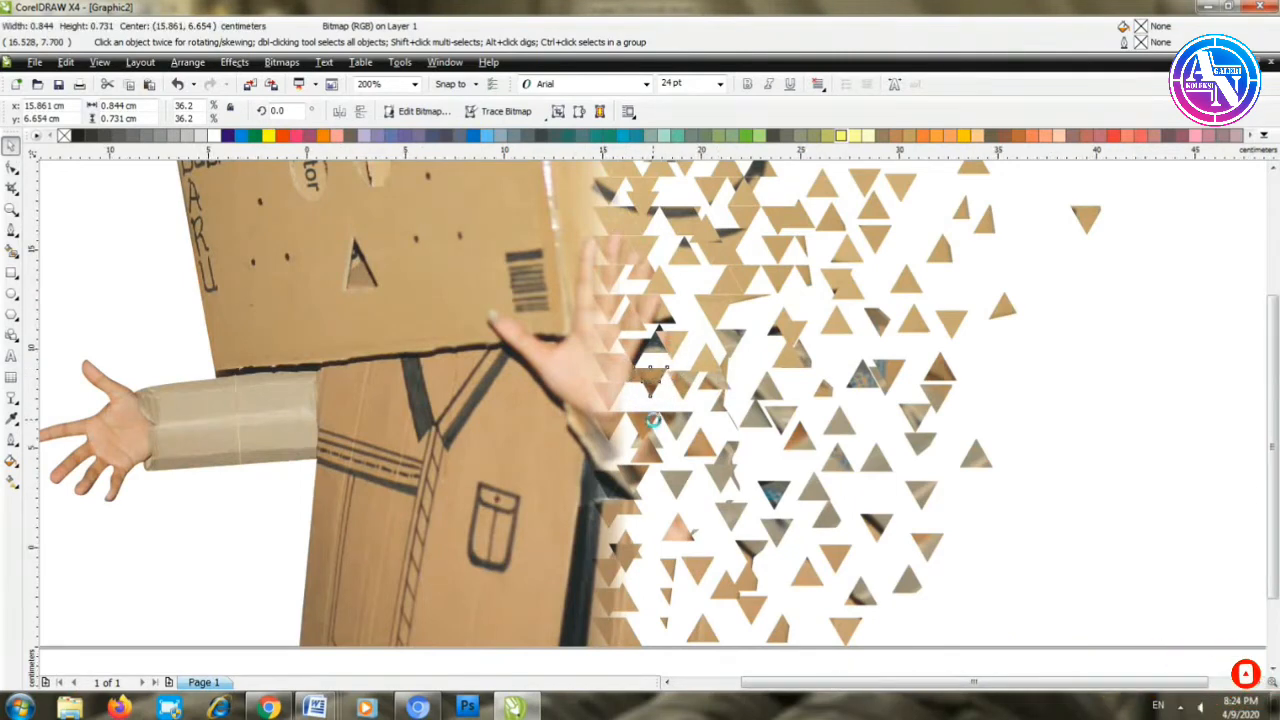
Step: Reposition triangles at the box's top edge and around the arrowhead to even out the scattered pieces
scroll(653, 420, down, 1)
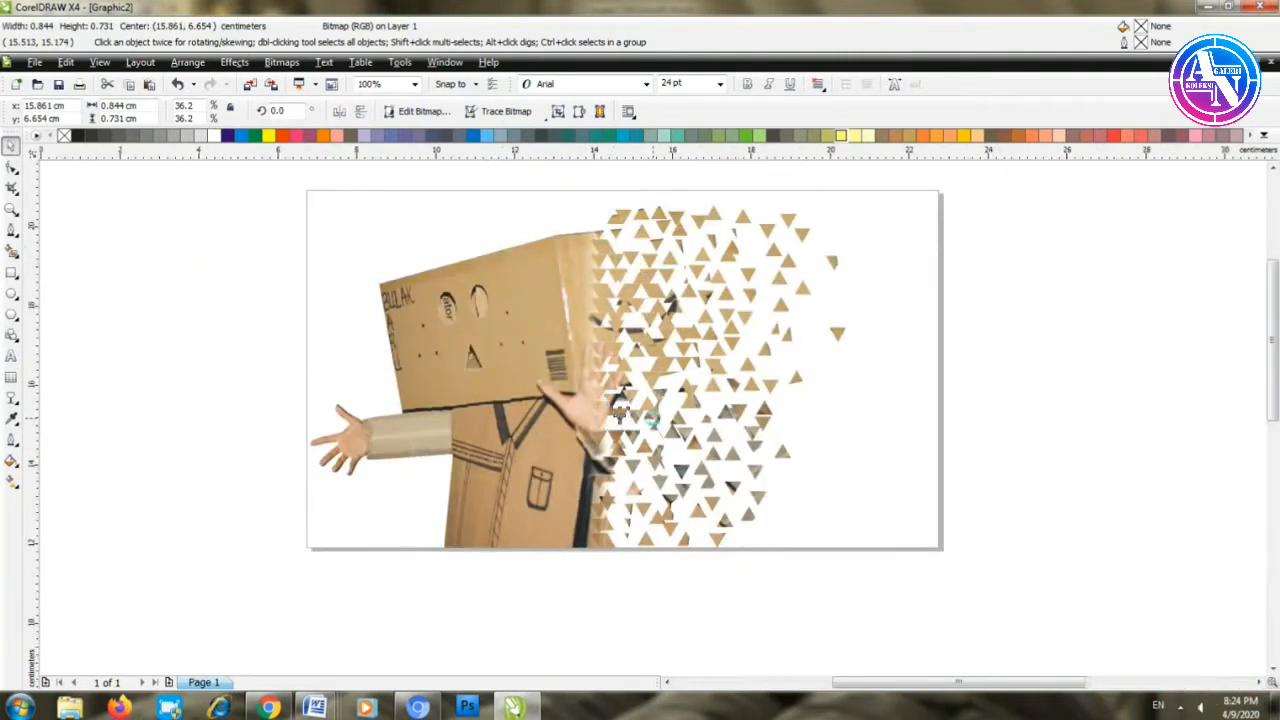
scroll(645, 376, up, 1)
drag(675, 365, 838, 388)
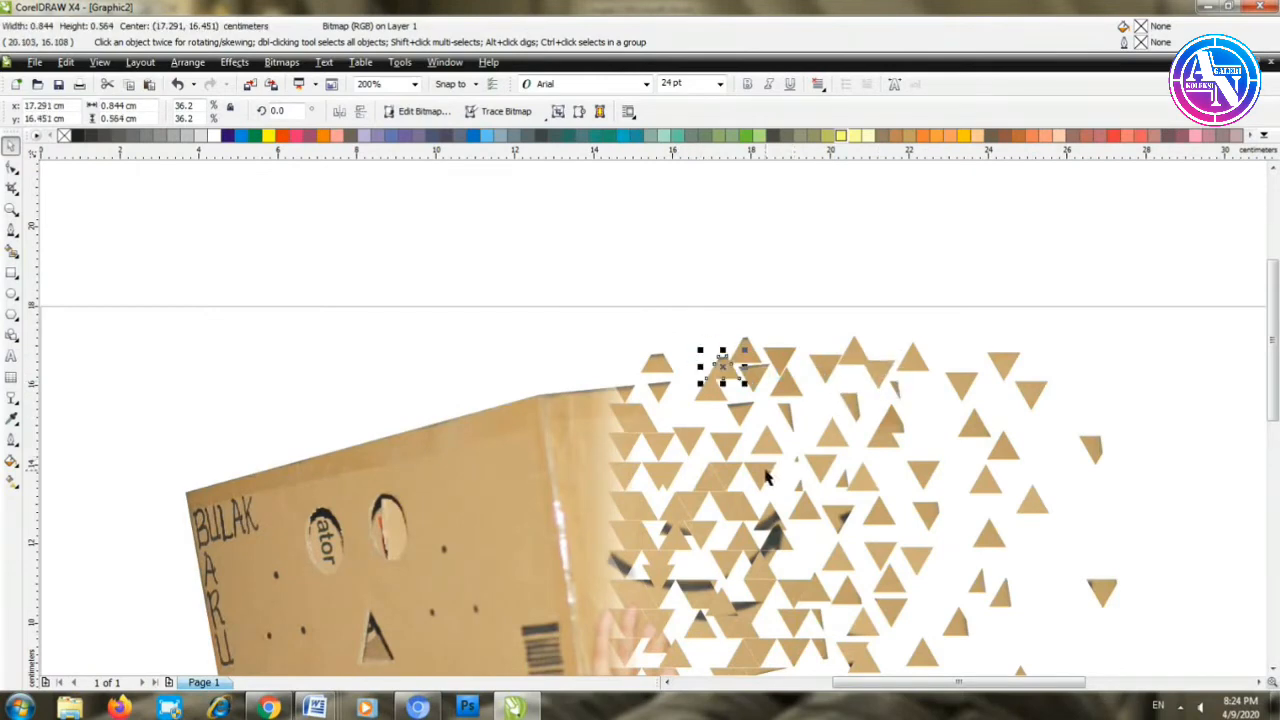
drag(765, 468, 795, 458)
drag(746, 503, 798, 516)
drag(704, 537, 763, 552)
drag(729, 507, 771, 502)
scroll(741, 517, down, 4)
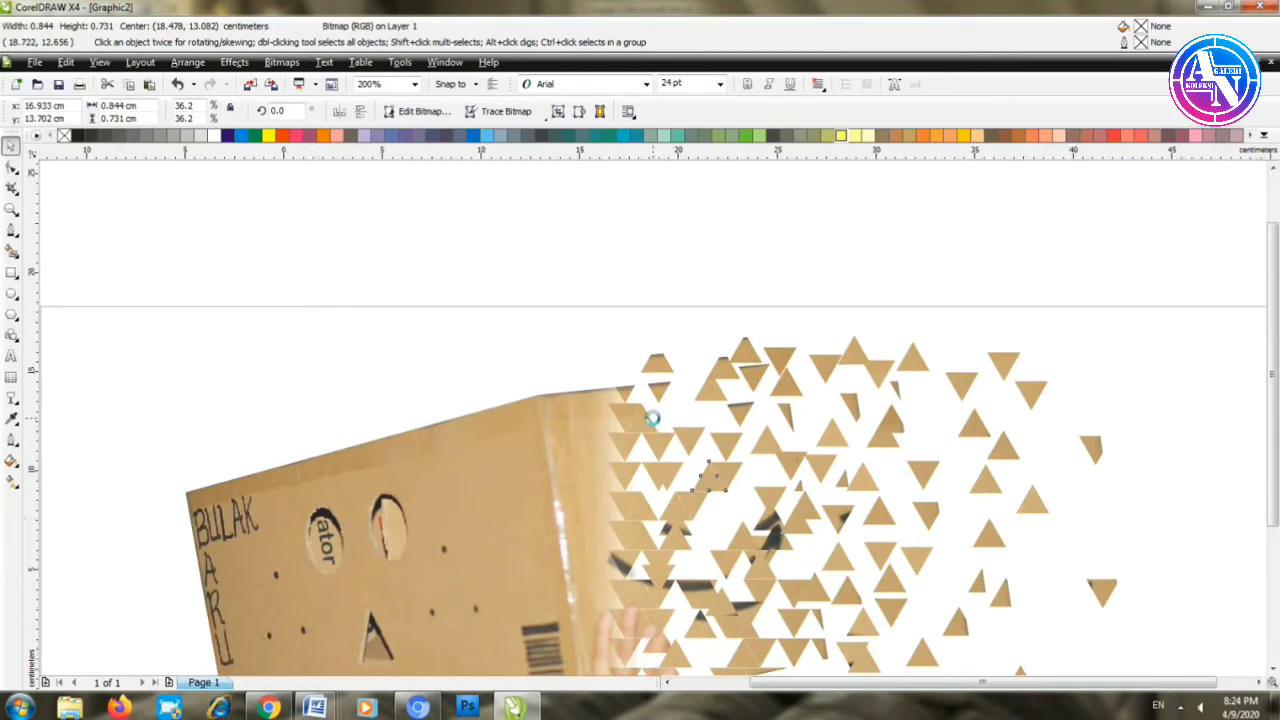
scroll(660, 412, up, 2)
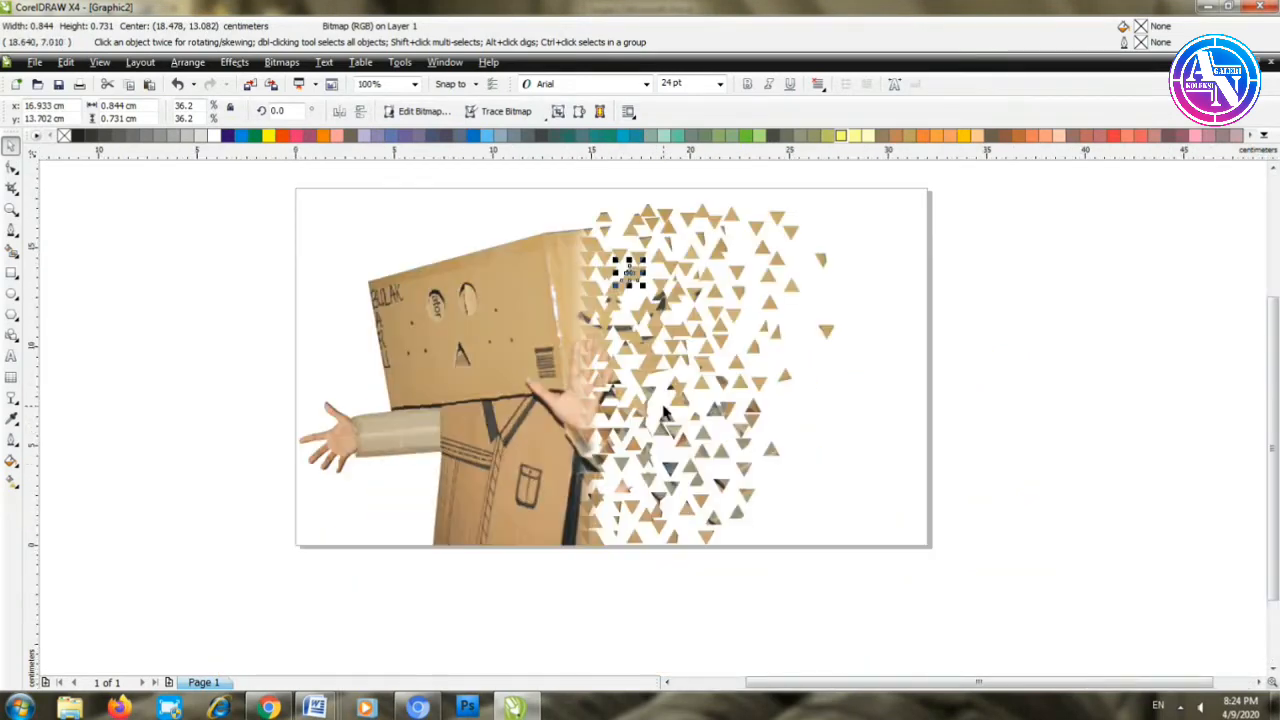
Step: Move individual triangles in the middle and along the outer edge of the scattered cloud to even its spread
drag(654, 352, 690, 403)
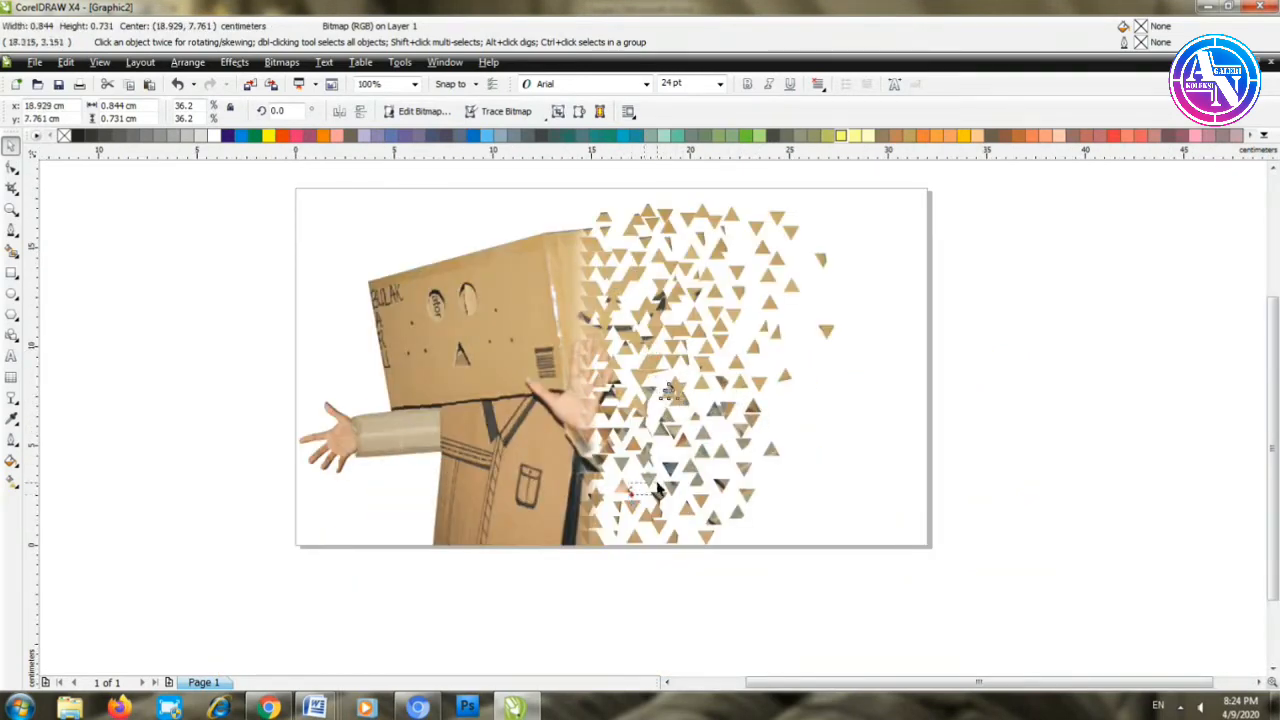
click(776, 351)
drag(775, 331, 791, 357)
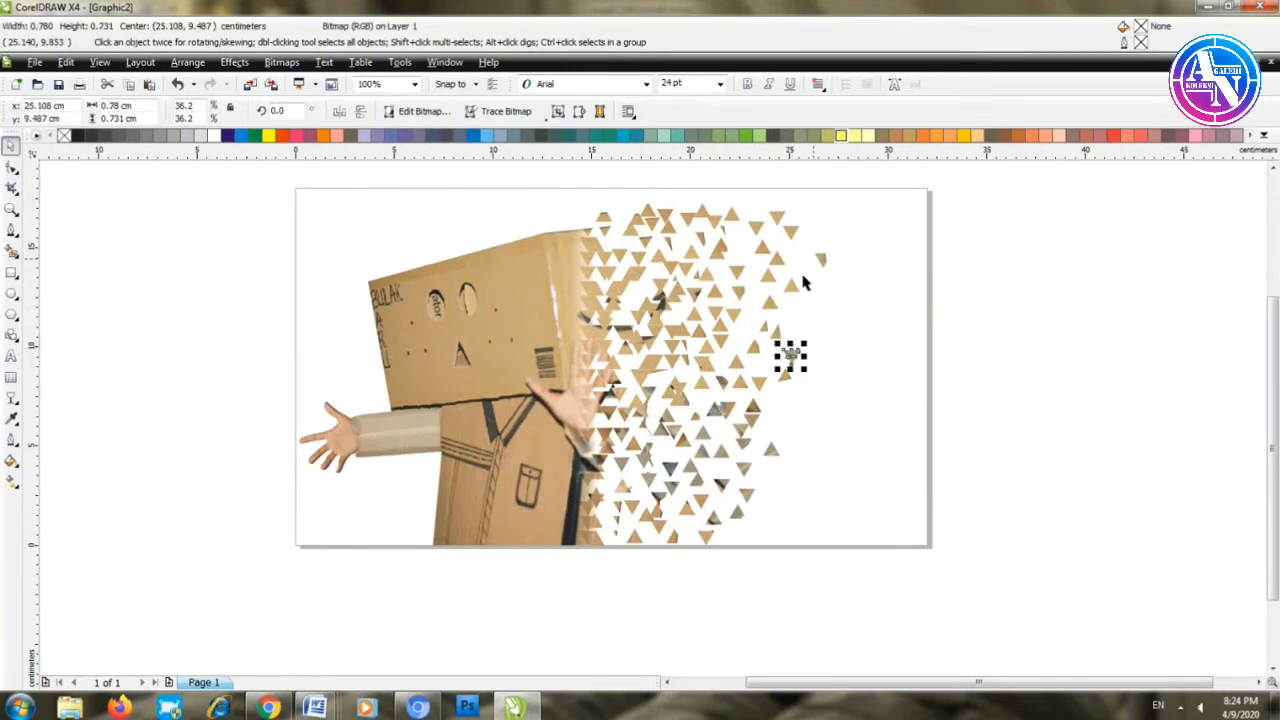
drag(748, 492, 768, 450)
click(881, 338)
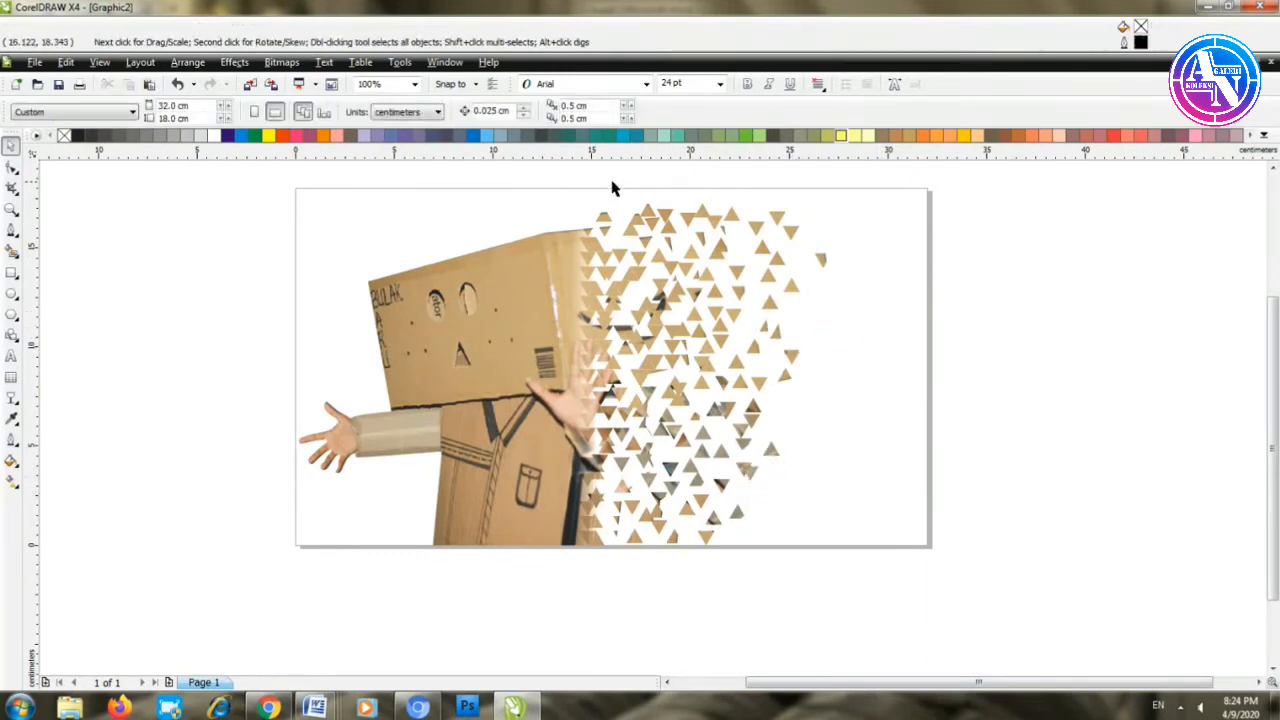
Step: Unlock the cardboard figure bitmap and shift its linear transparency rightward so the fade falls beyond the raised hand's fingers
right_click(441, 336)
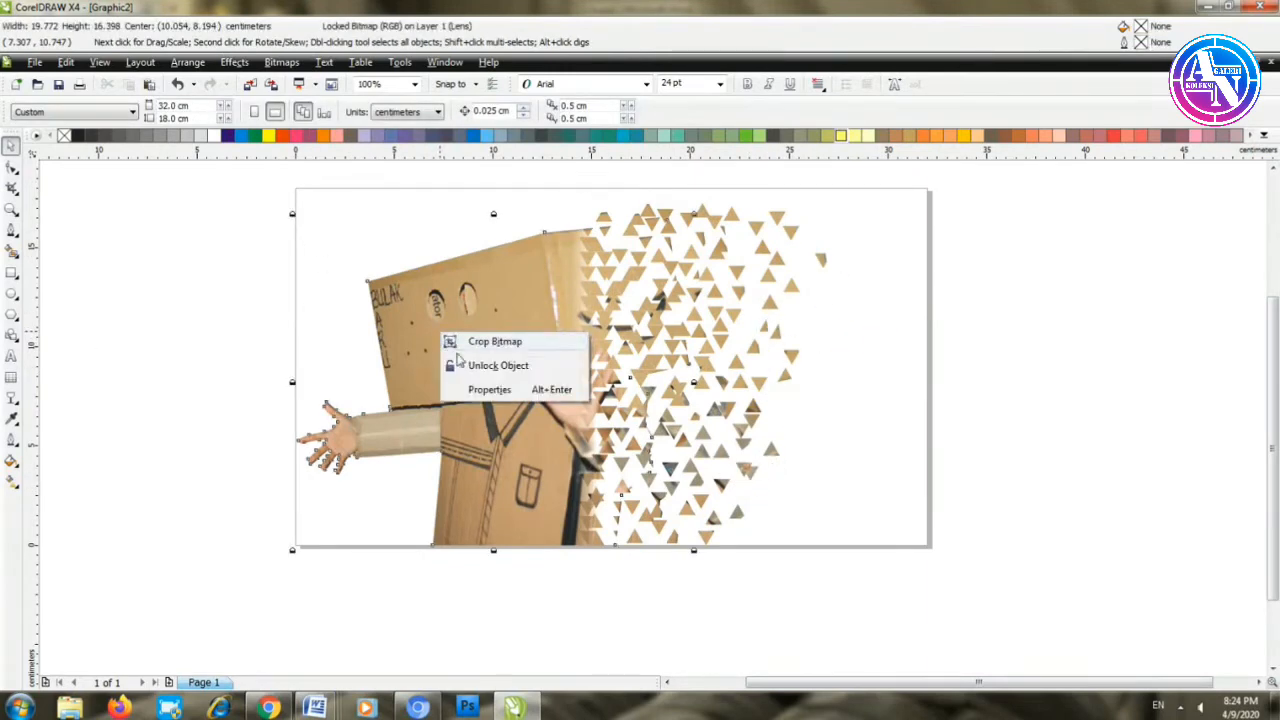
click(470, 366)
click(11, 397)
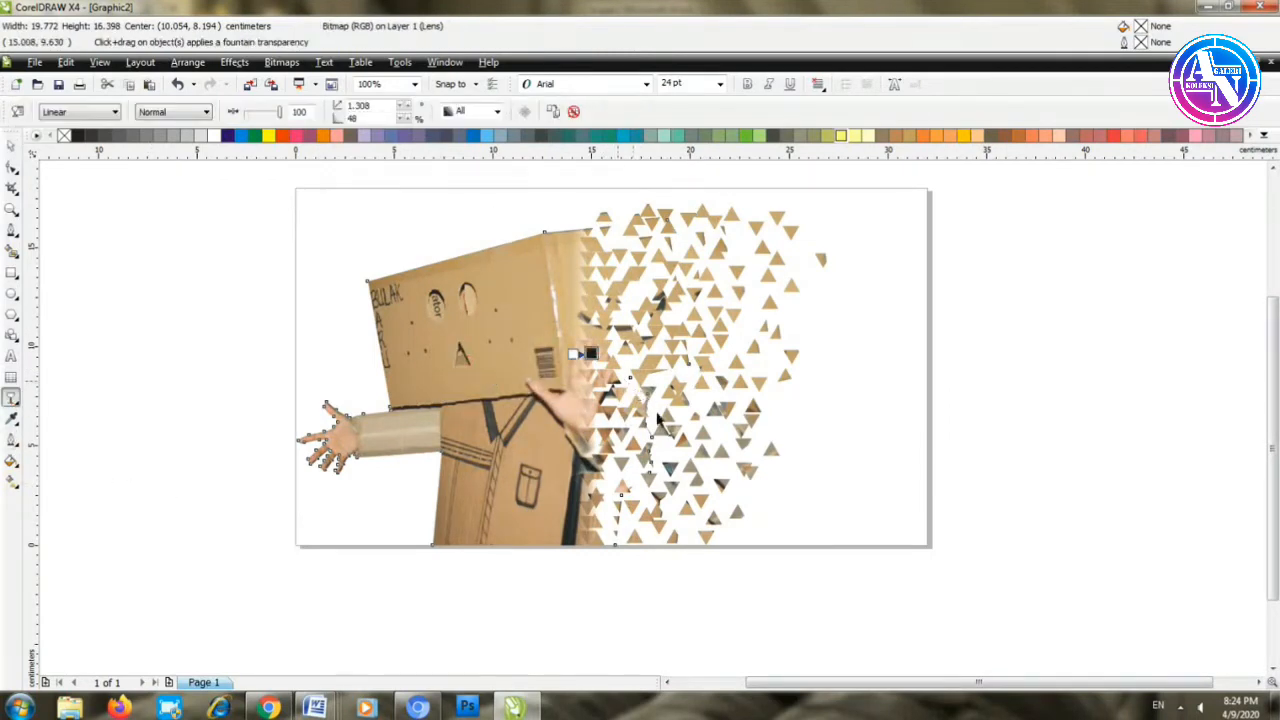
scroll(585, 350, up, 1)
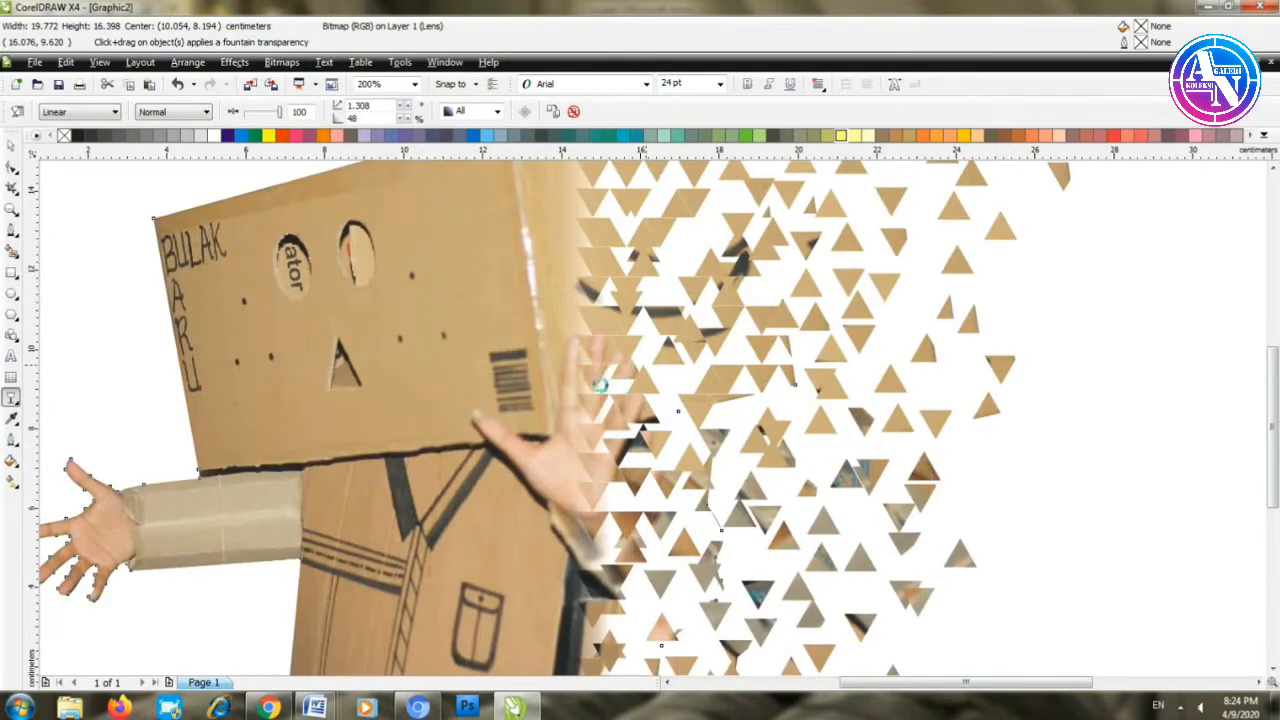
drag(565, 364, 642, 364)
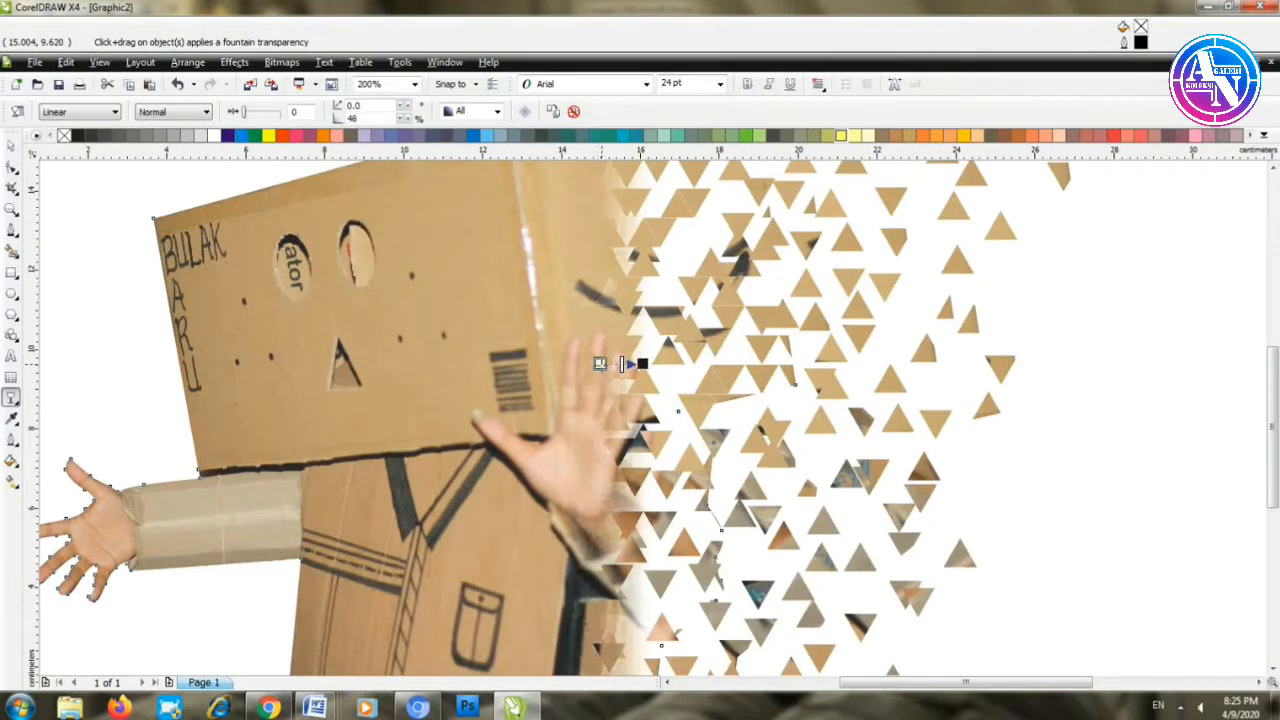
scroll(533, 382, down, 1)
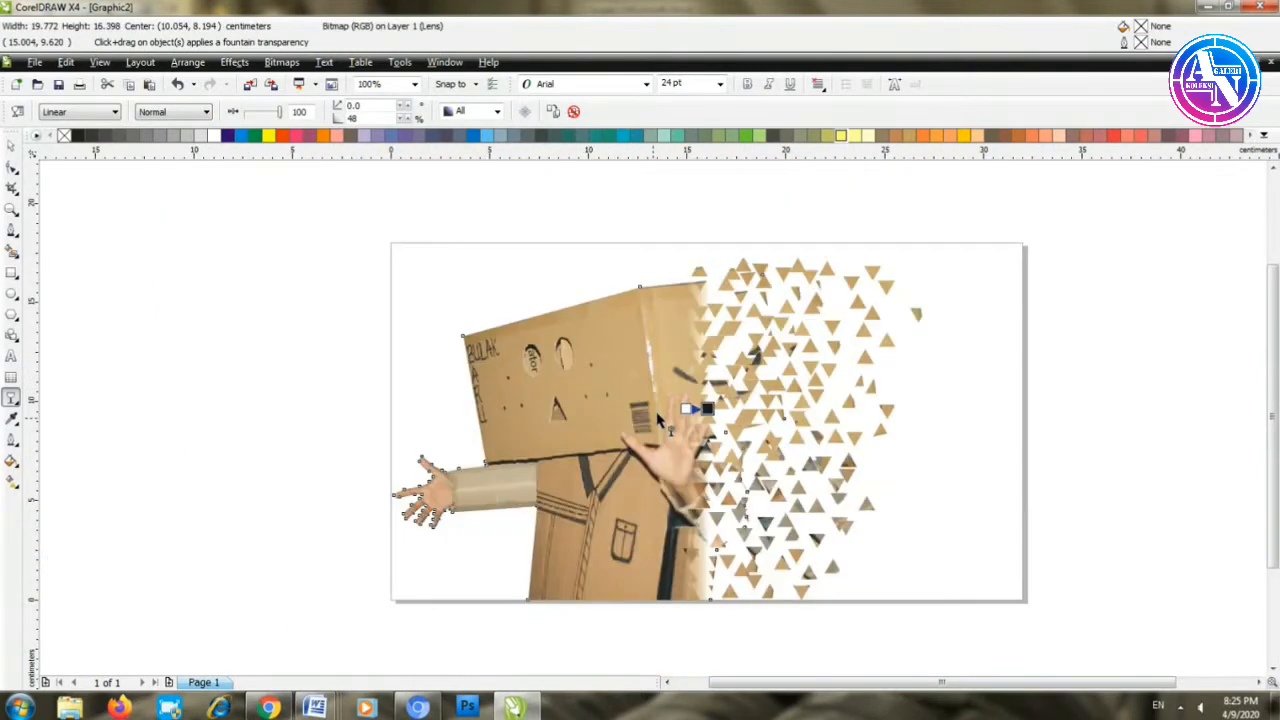
scroll(703, 428, up, 1)
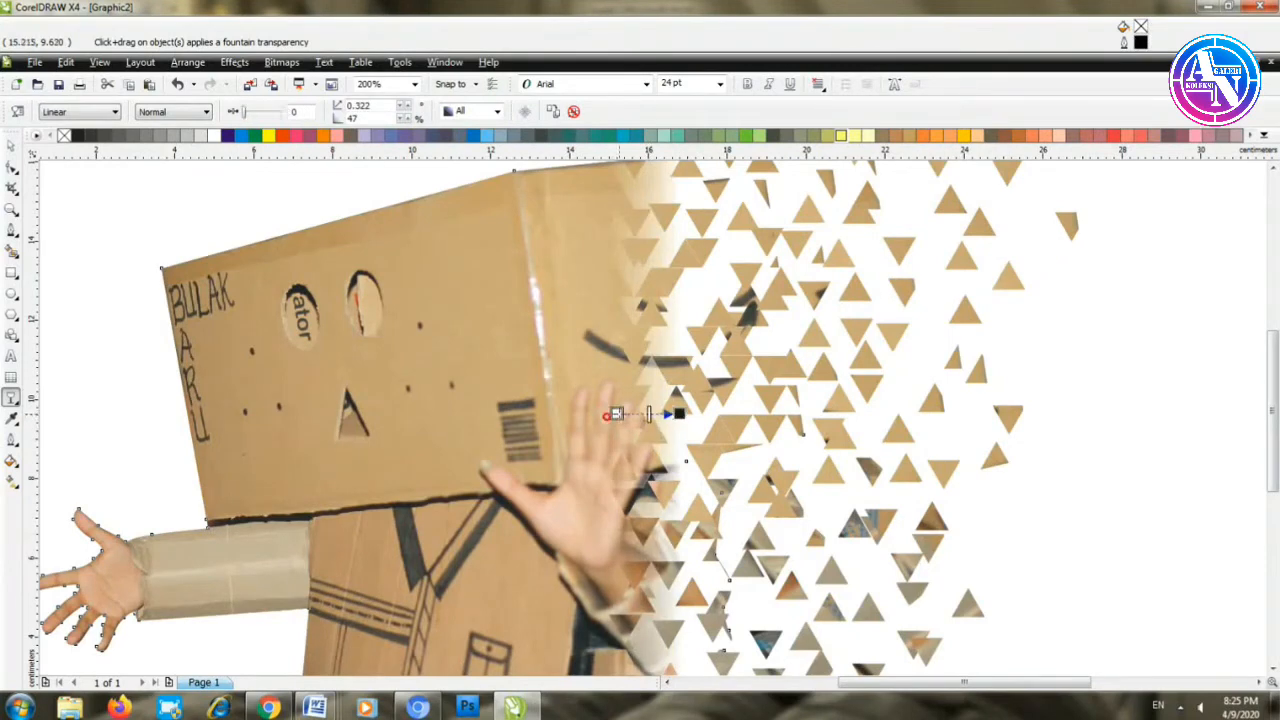
click(11, 147)
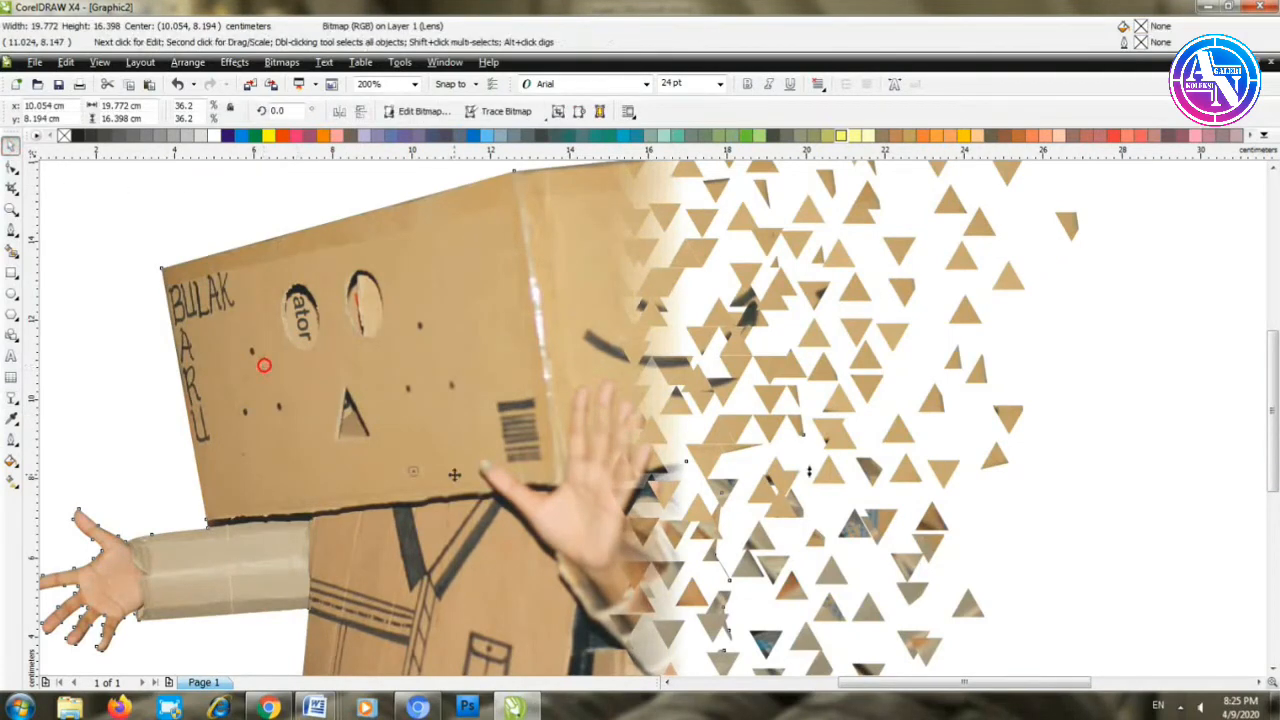
Step: Pull both ends of the bitmap's linear transparency slightly back toward the raised hand
scroll(453, 473, down, 1)
scroll(651, 420, down, 1)
scroll(349, 336, up, 2)
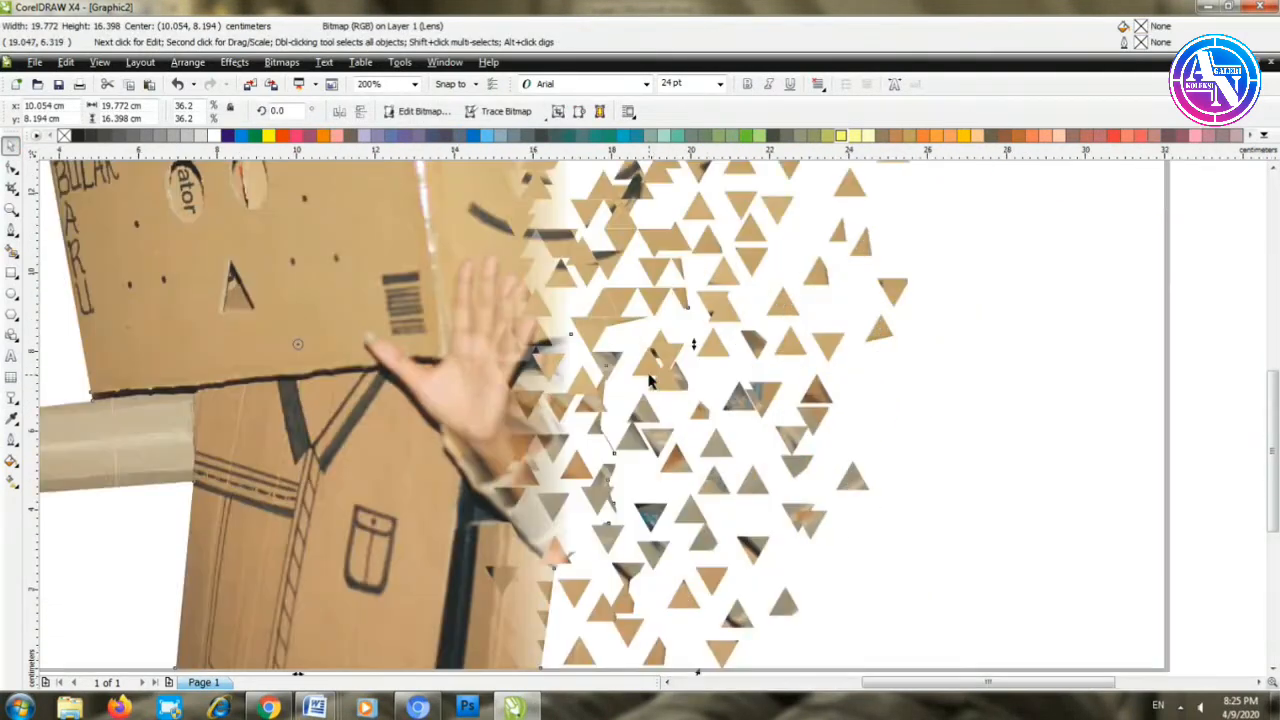
key(space)
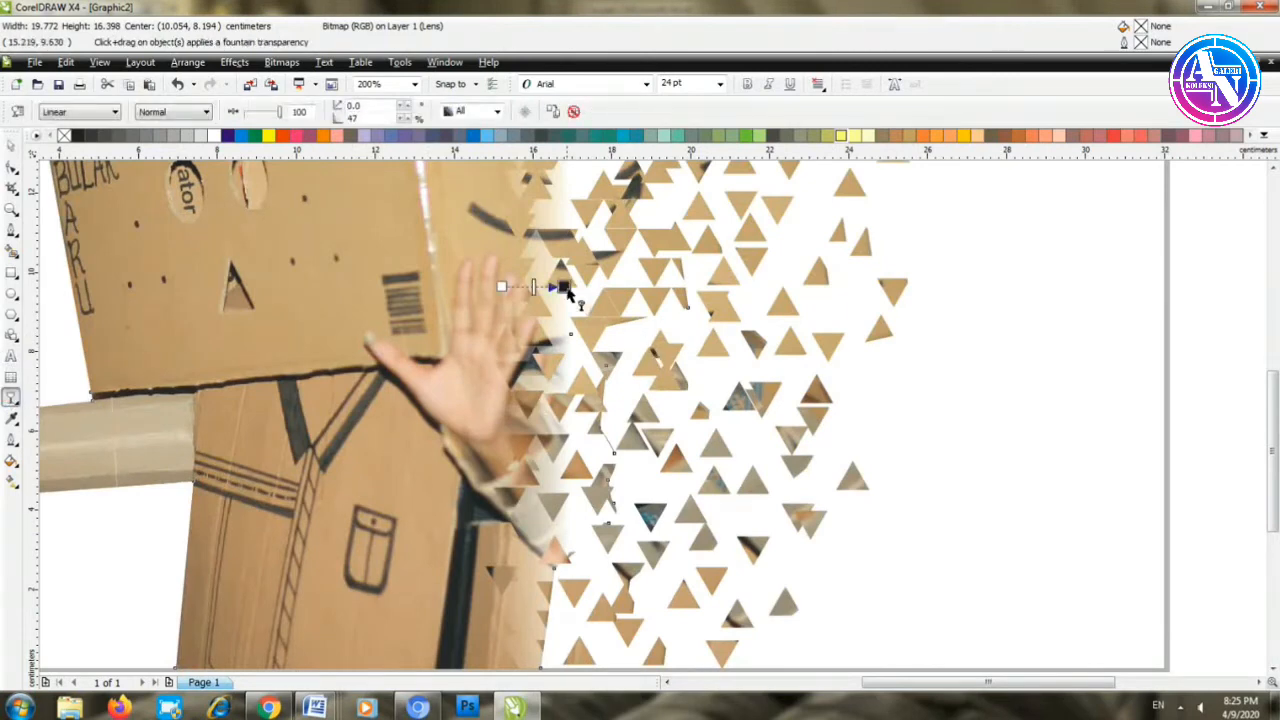
click(501, 287)
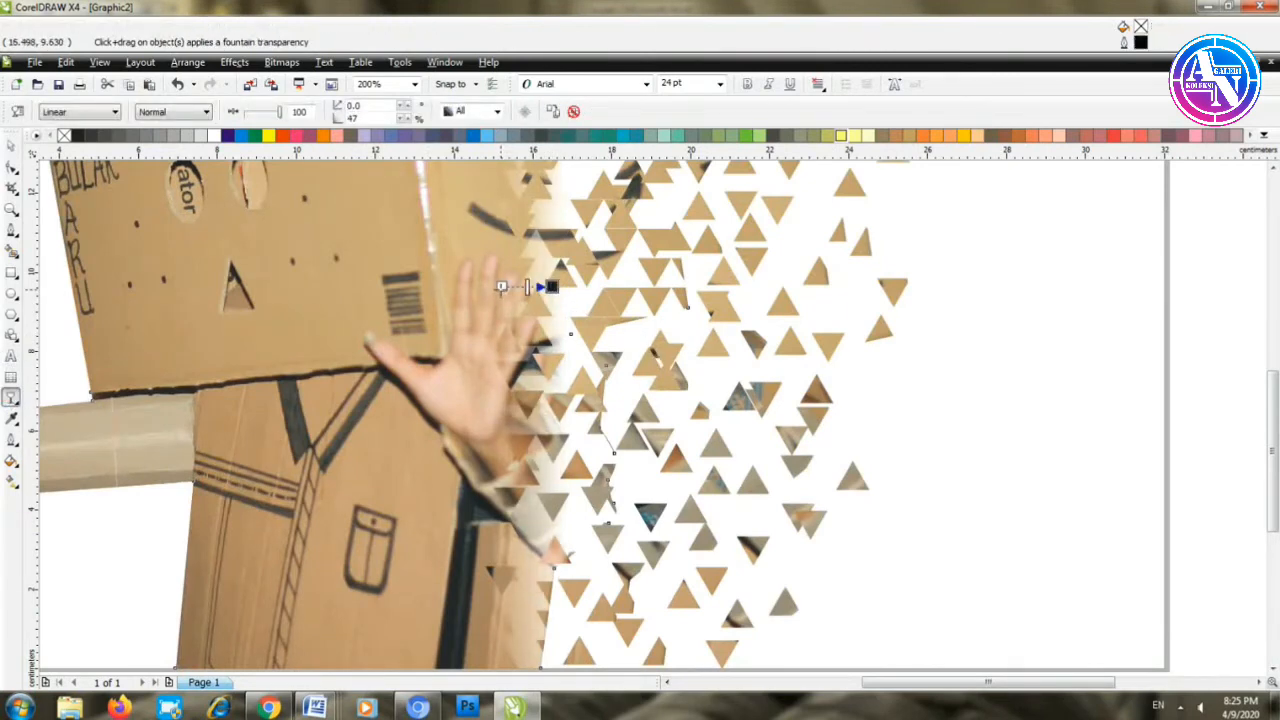
click(484, 287)
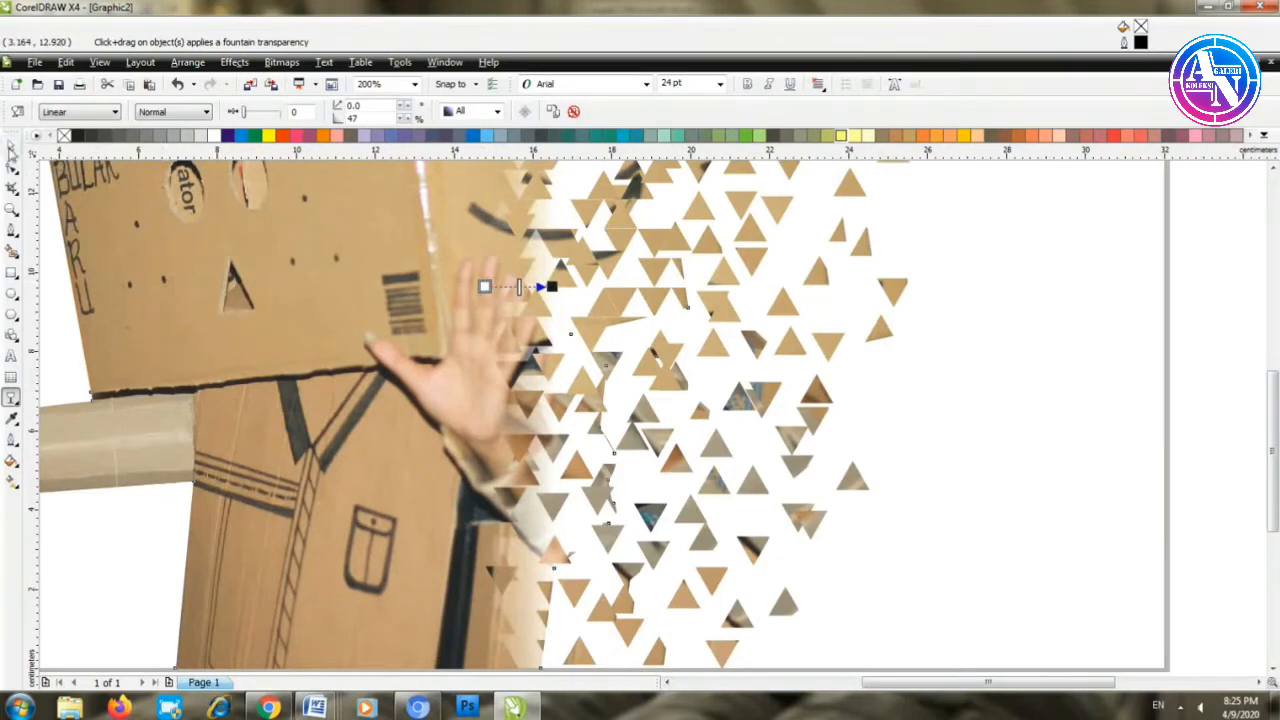
click(12, 146)
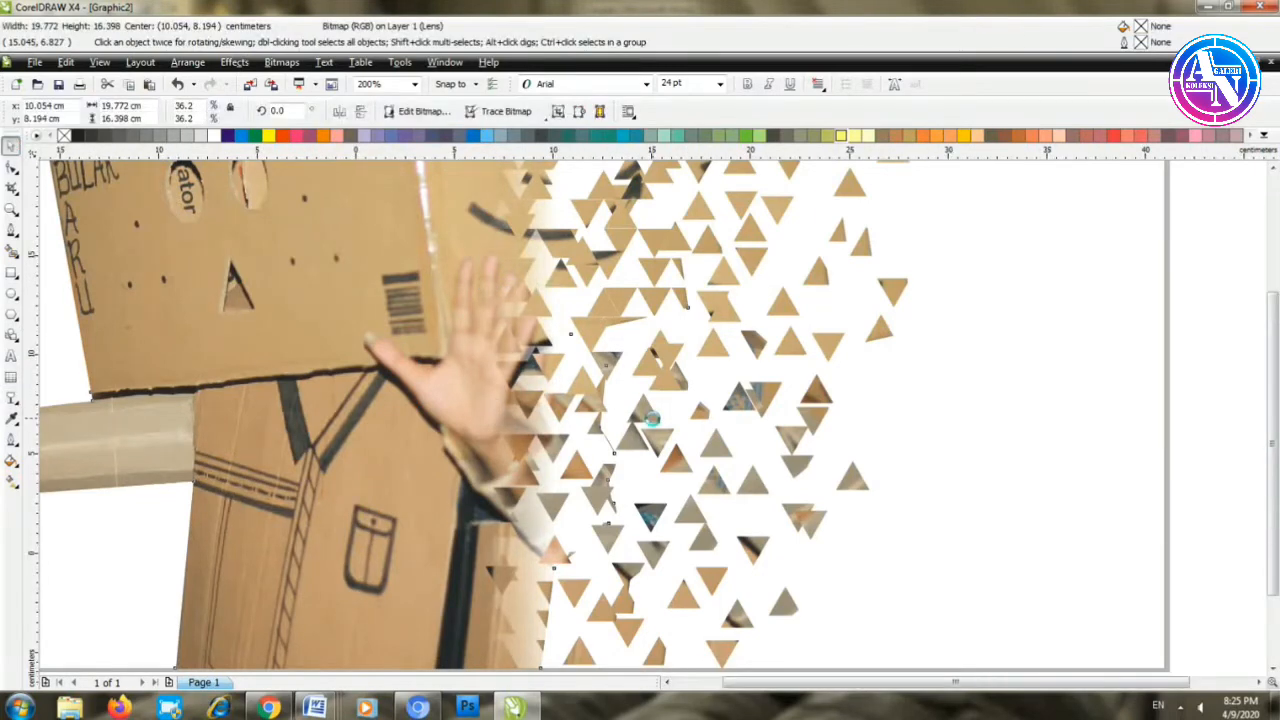
scroll(880, 360, down, 3)
scroll(699, 362, up, 1)
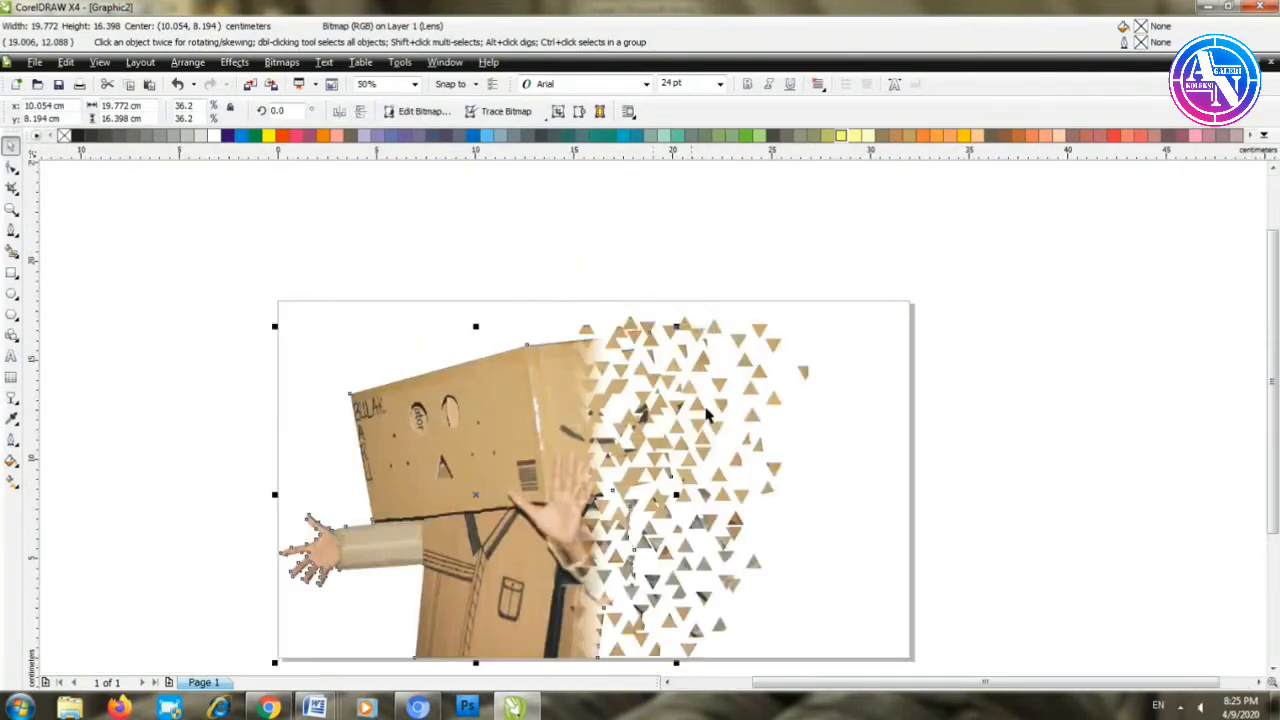
click(797, 411)
Step: Reposition triangles from the box's top edge and around the raised hand to blend the faded edge
scroll(605, 363, up, 1)
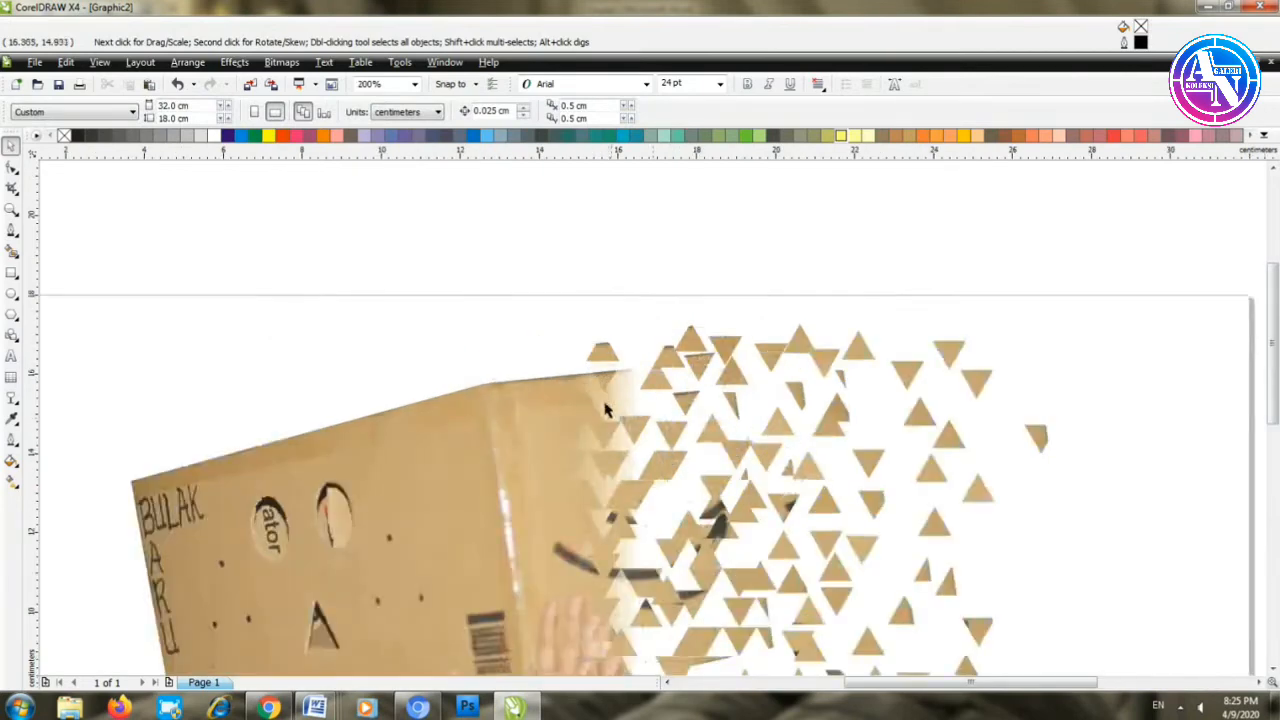
click(609, 380)
drag(602, 377, 648, 540)
scroll(648, 484, down, 2)
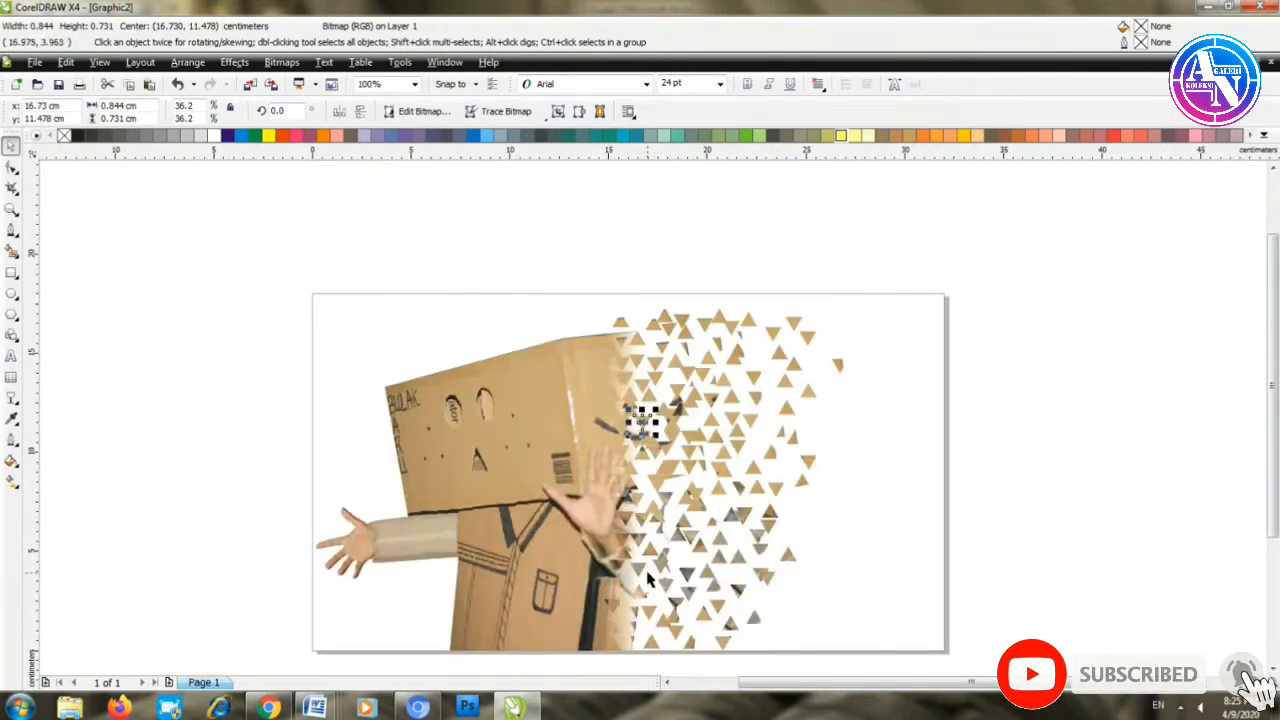
scroll(650, 420, up, 4)
drag(630, 316, 677, 394)
drag(589, 389, 607, 343)
scroll(607, 343, down, 1)
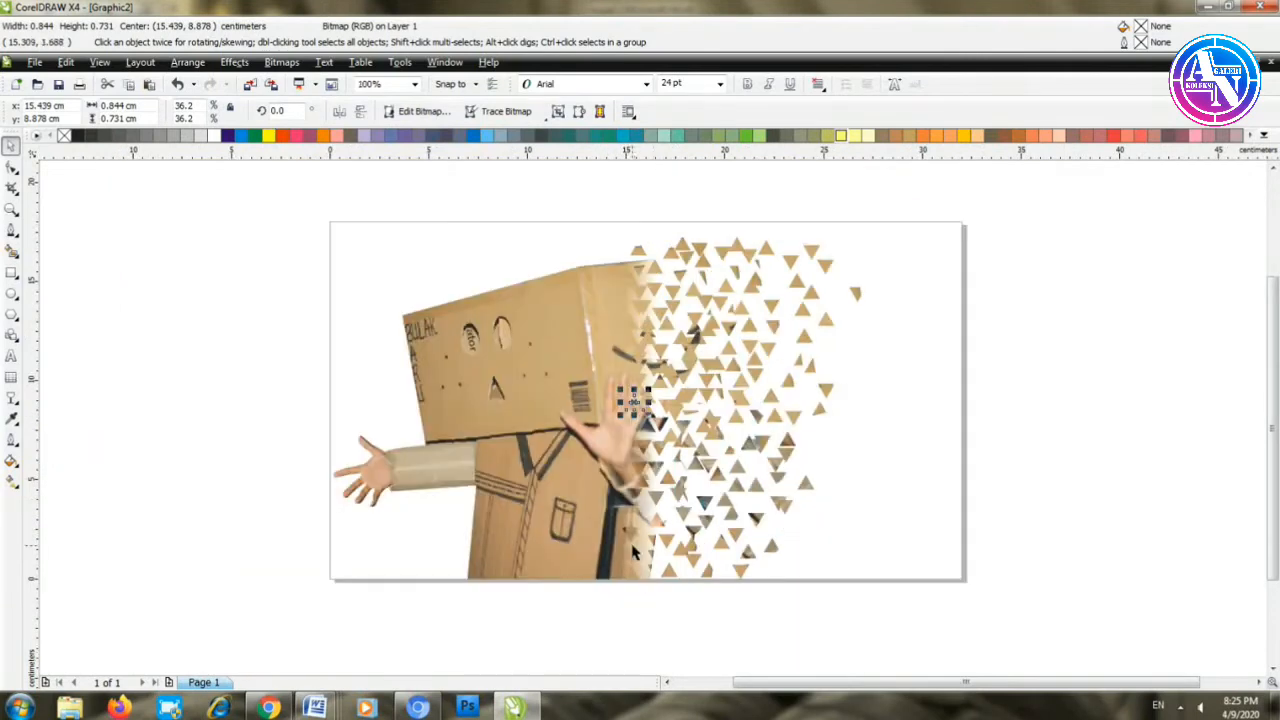
scroll(641, 570, up, 1)
Step: Shift the start and end of the figure bitmap's linear transparency further left across the raised hand's fingers
click(661, 352)
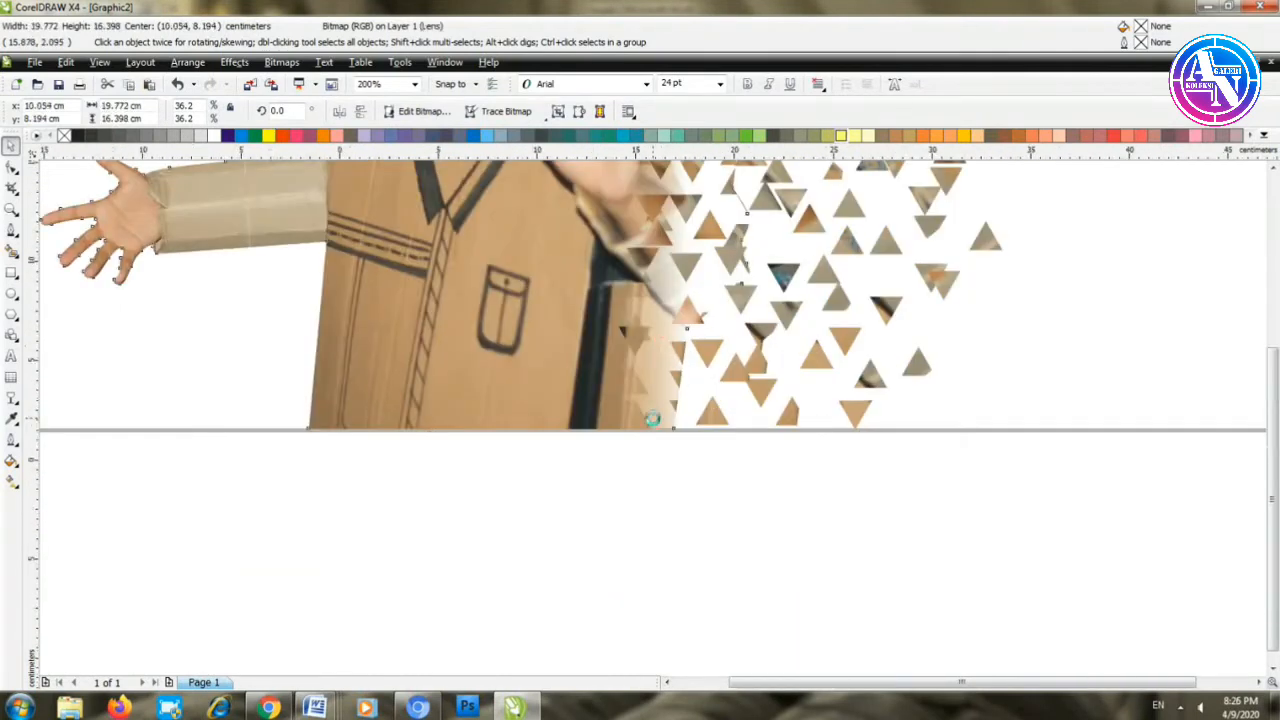
scroll(660, 370, down, 2)
scroll(560, 415, up, 2)
click(11, 396)
drag(550, 336, 617, 336)
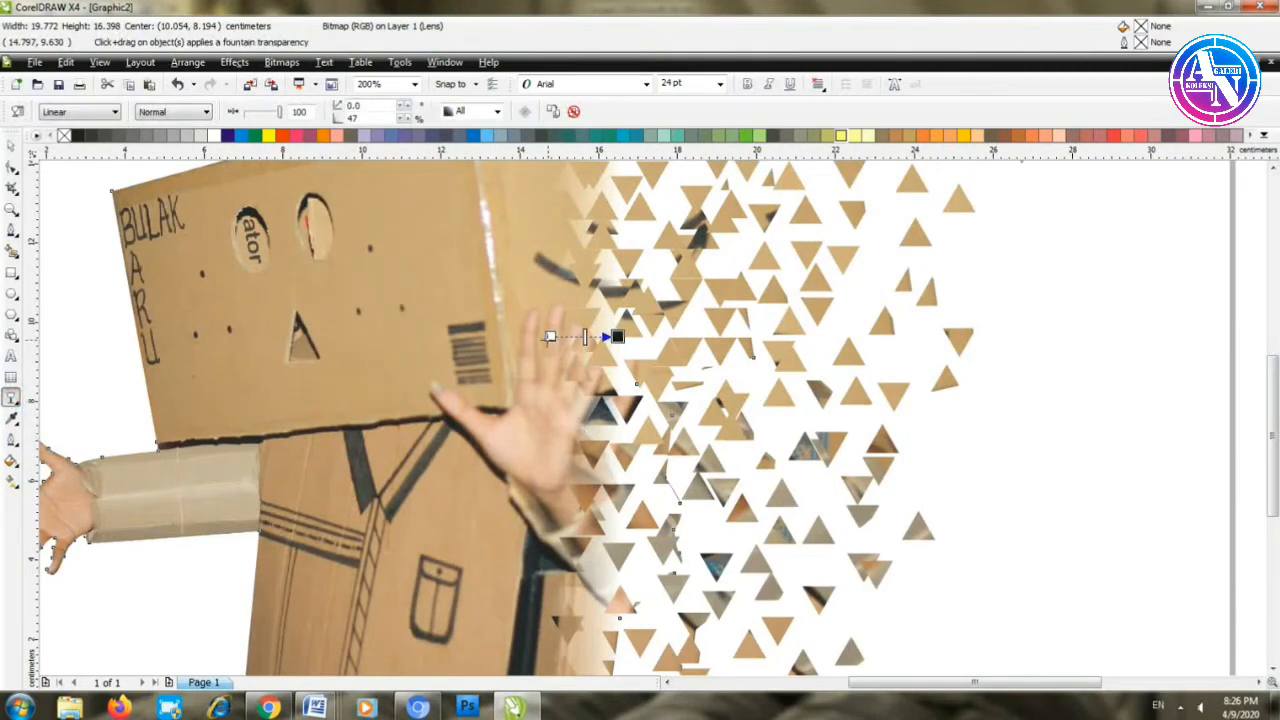
drag(533, 336, 601, 336)
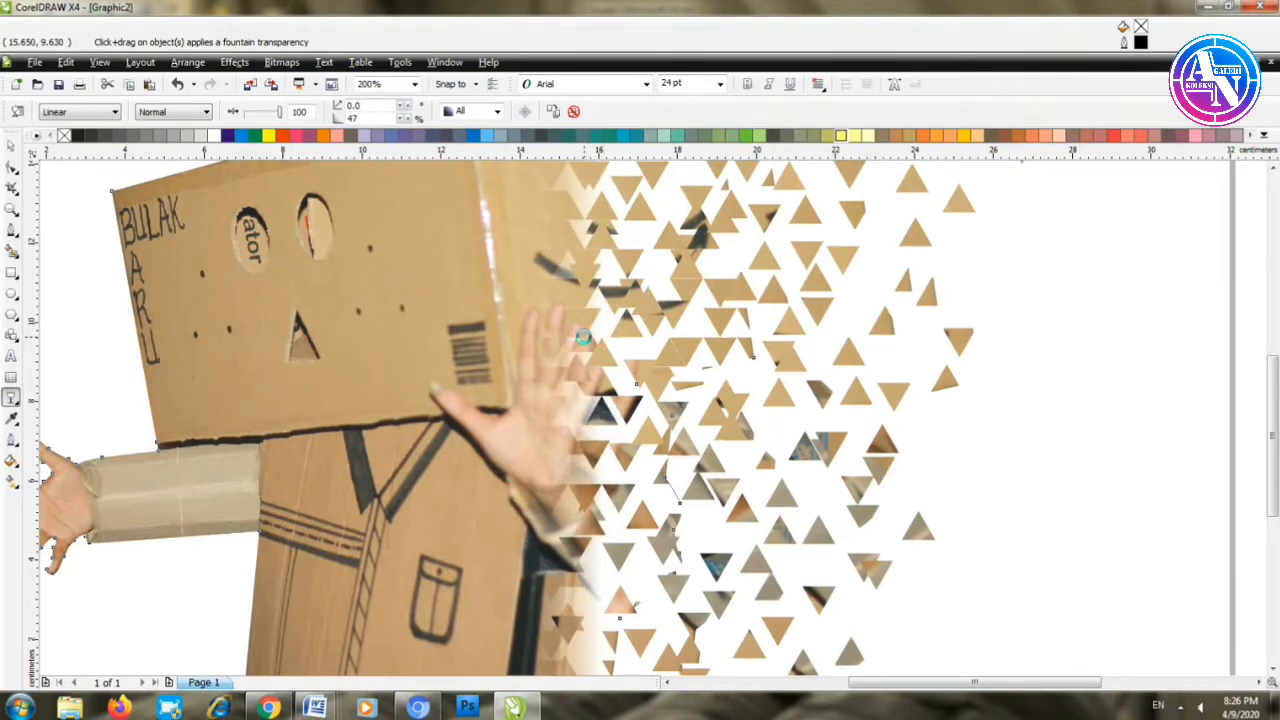
scroll(655, 420, down, 1)
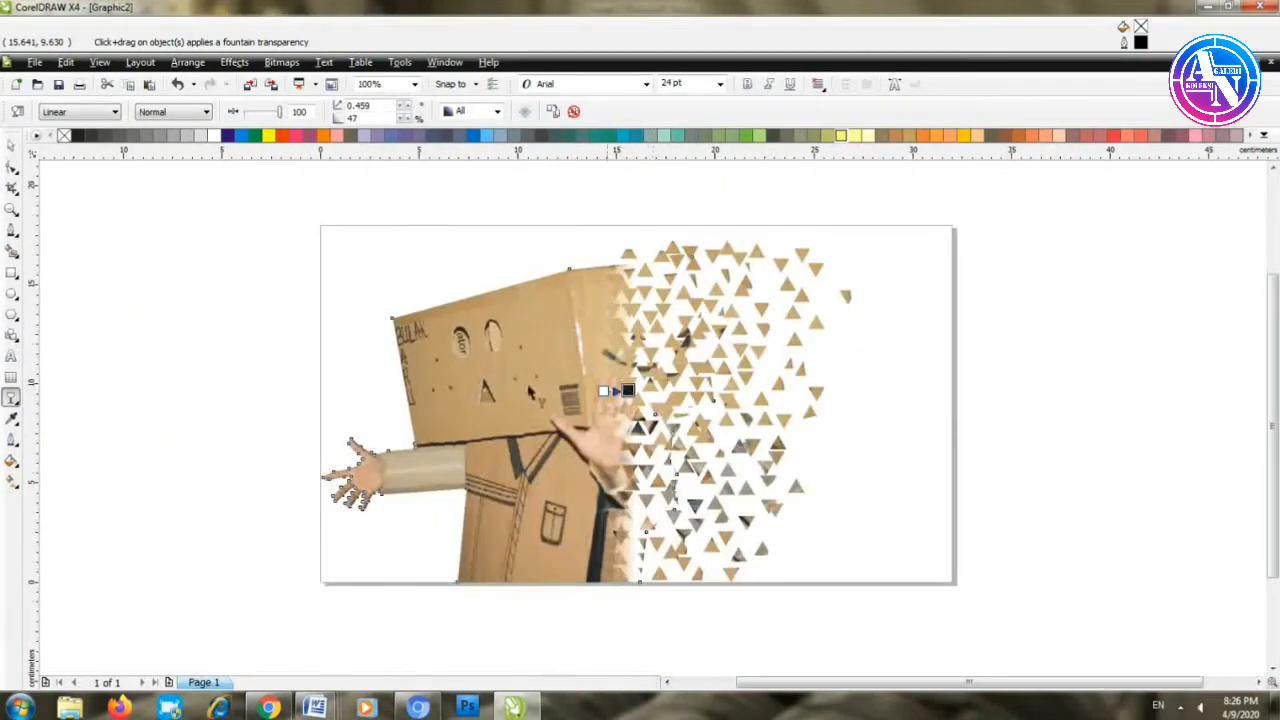
click(11, 146)
click(100, 237)
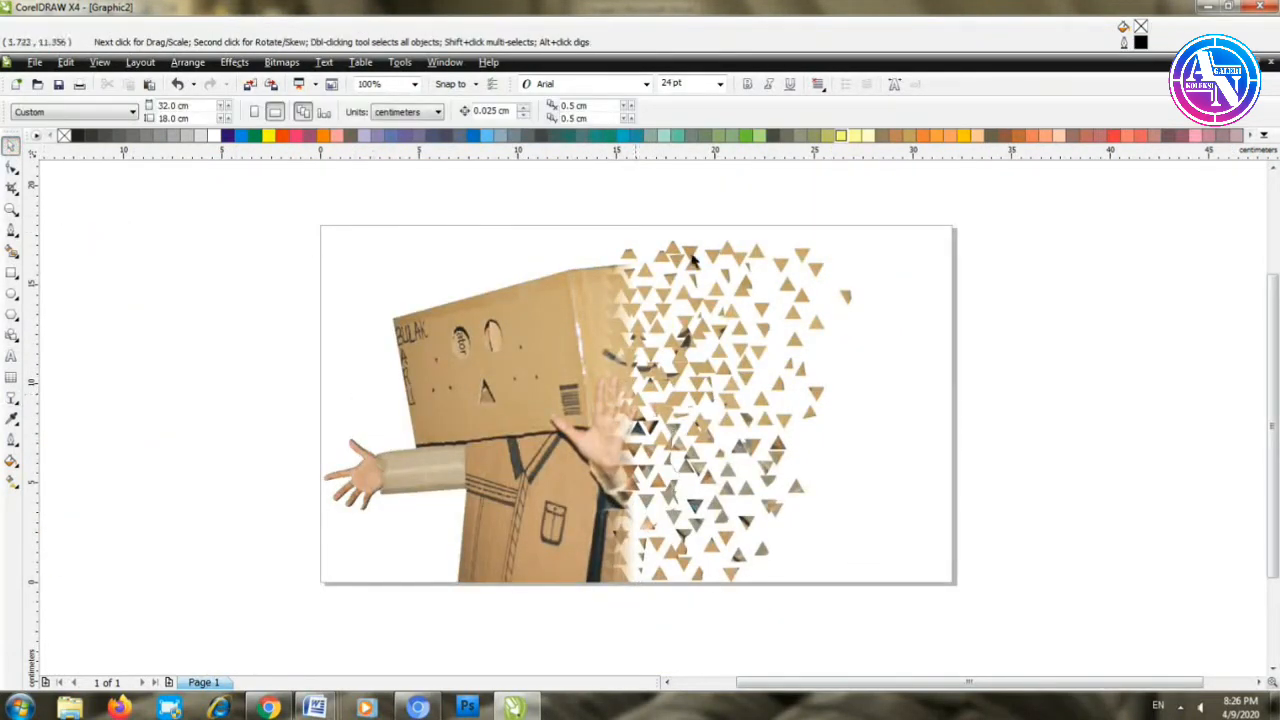
Step: Relocate triangles at the box's top edge, beside the lower torso and at the cloud's lower outer edge
mouse_move(629, 256)
mouse_down()
mouse_move(655, 258)
mouse_move(642, 255)
mouse_up()
click(894, 383)
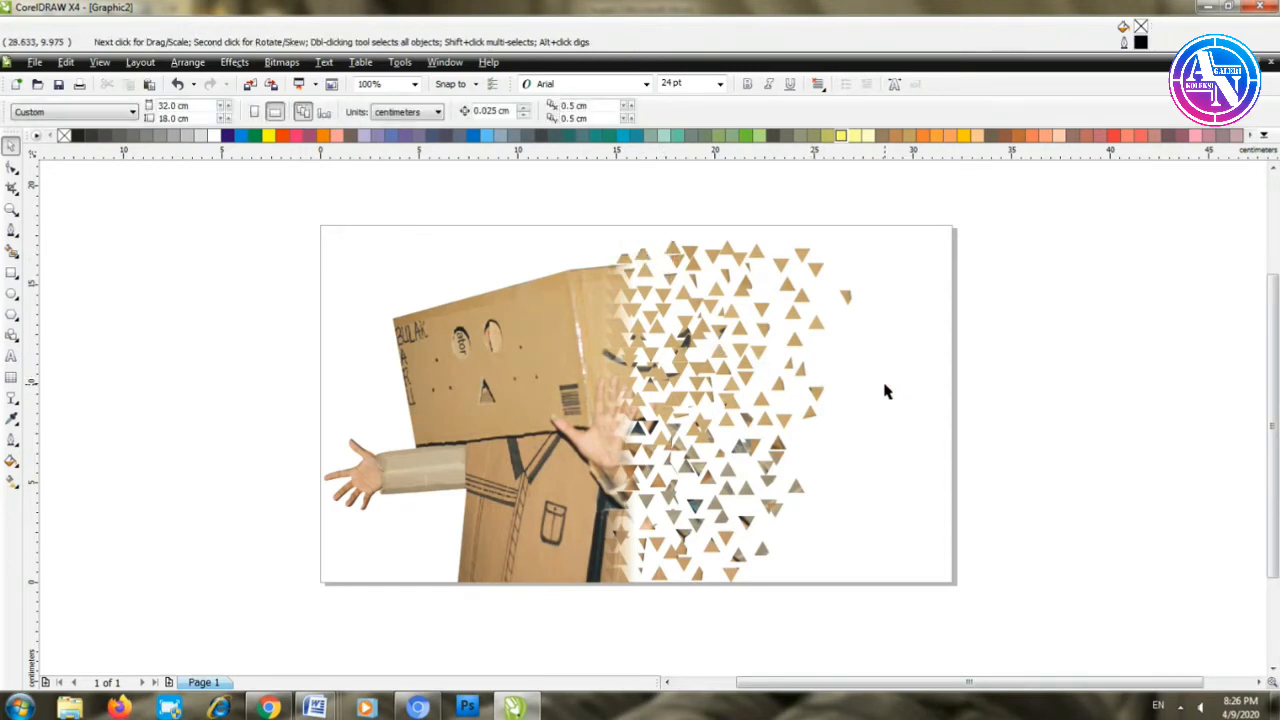
scroll(652, 425, up, 1)
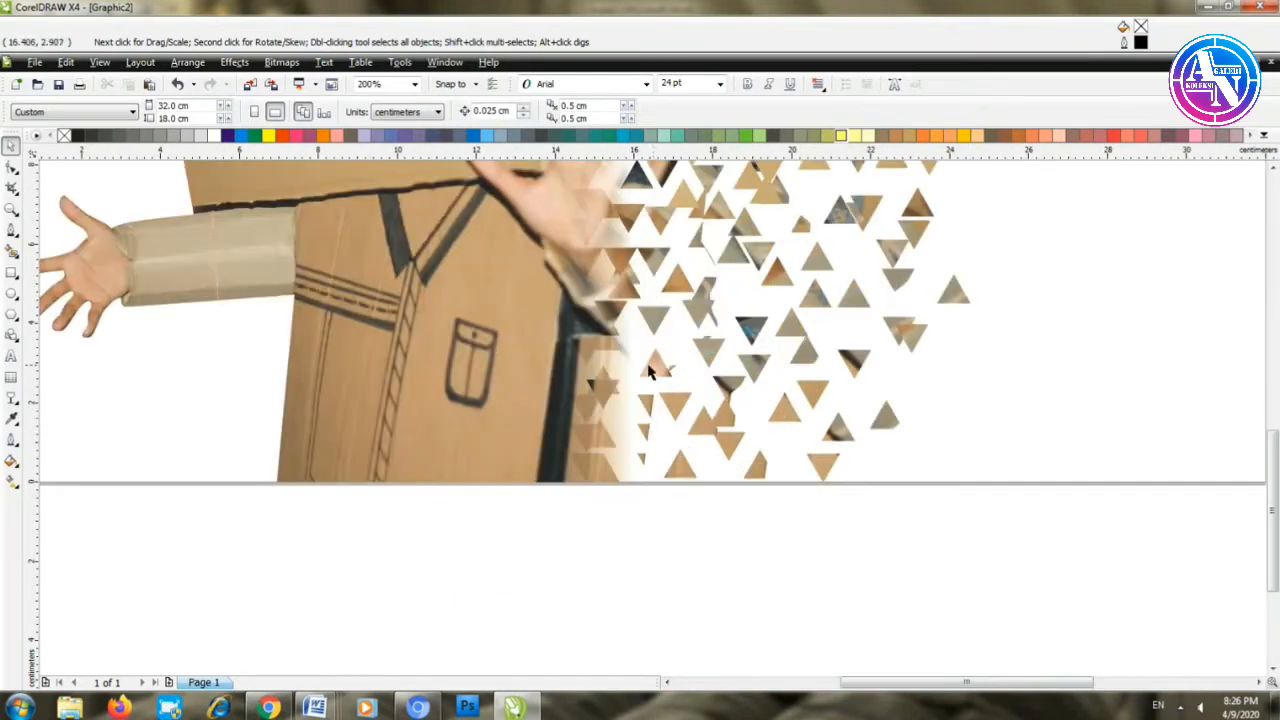
click(652, 374)
drag(651, 366, 751, 318)
drag(899, 330, 854, 341)
drag(911, 336, 891, 361)
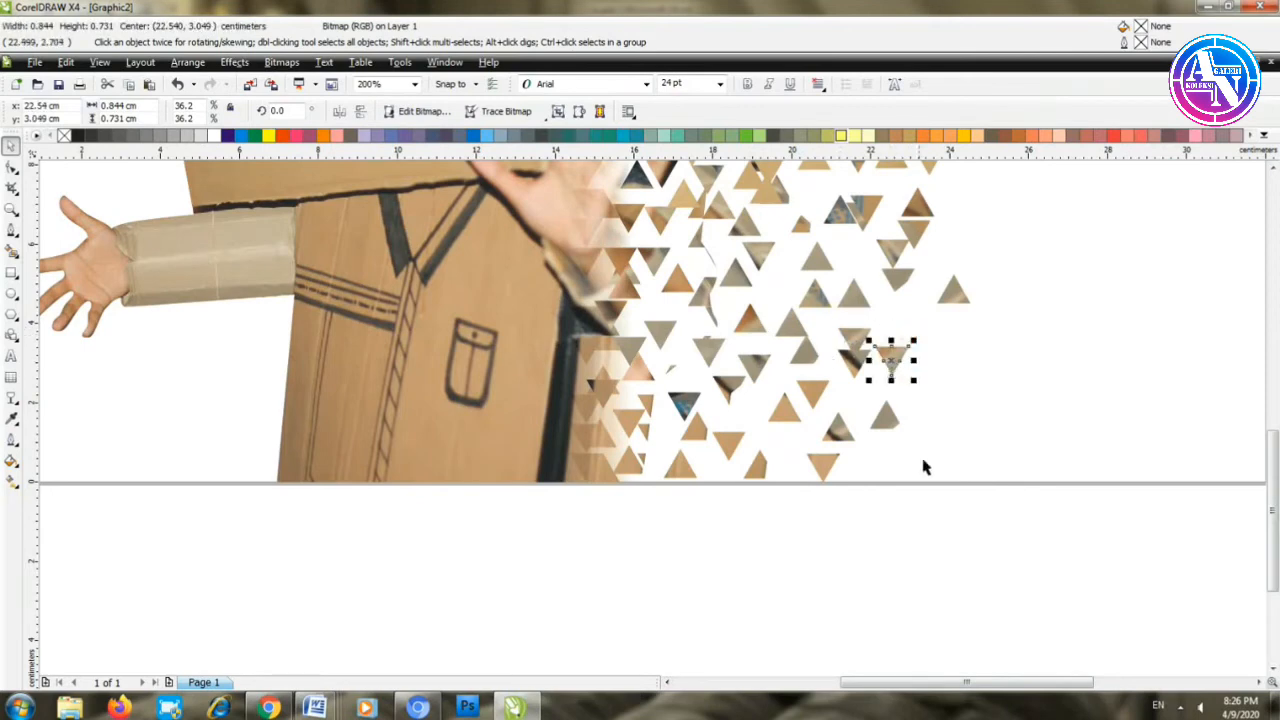
Step: Move triangles closer to the lower torso and forearm to fill the gaps beside the faded bitmap edge
drag(814, 464, 740, 410)
drag(675, 464, 671, 395)
drag(701, 353, 680, 349)
drag(677, 280, 640, 311)
drag(739, 280, 683, 271)
scroll(780, 313, down, 1)
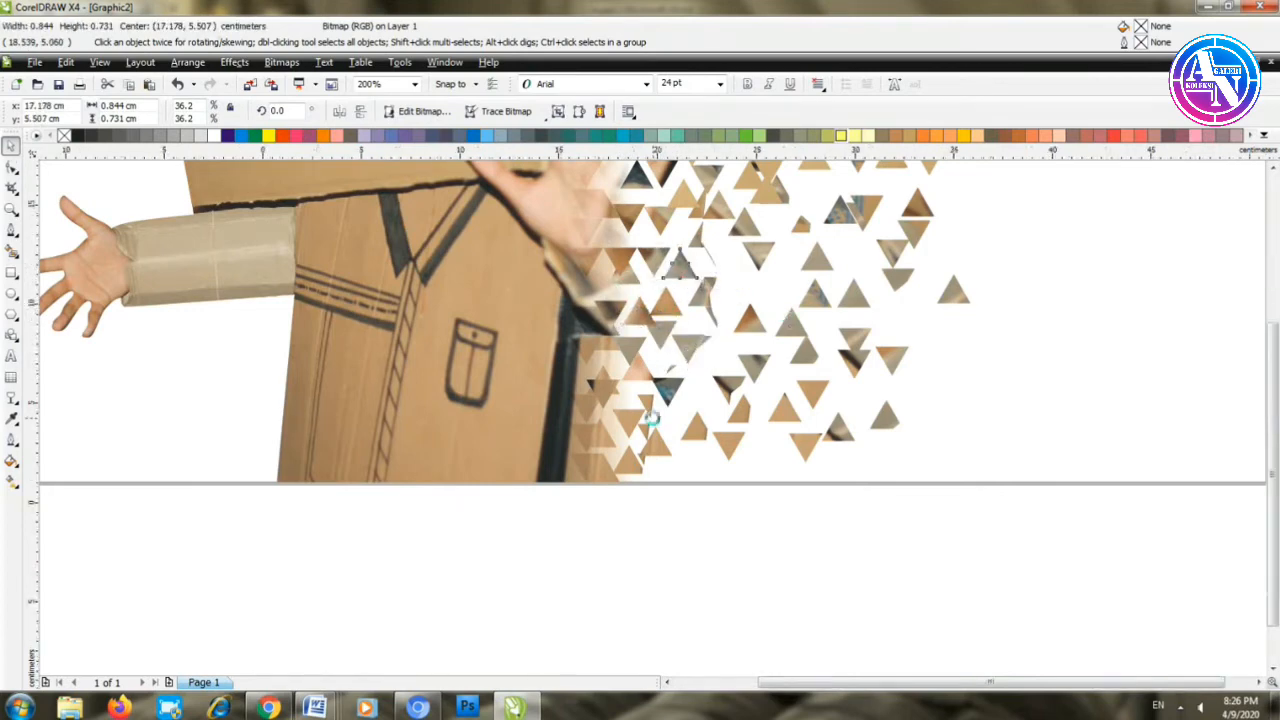
scroll(655, 425, down, 1)
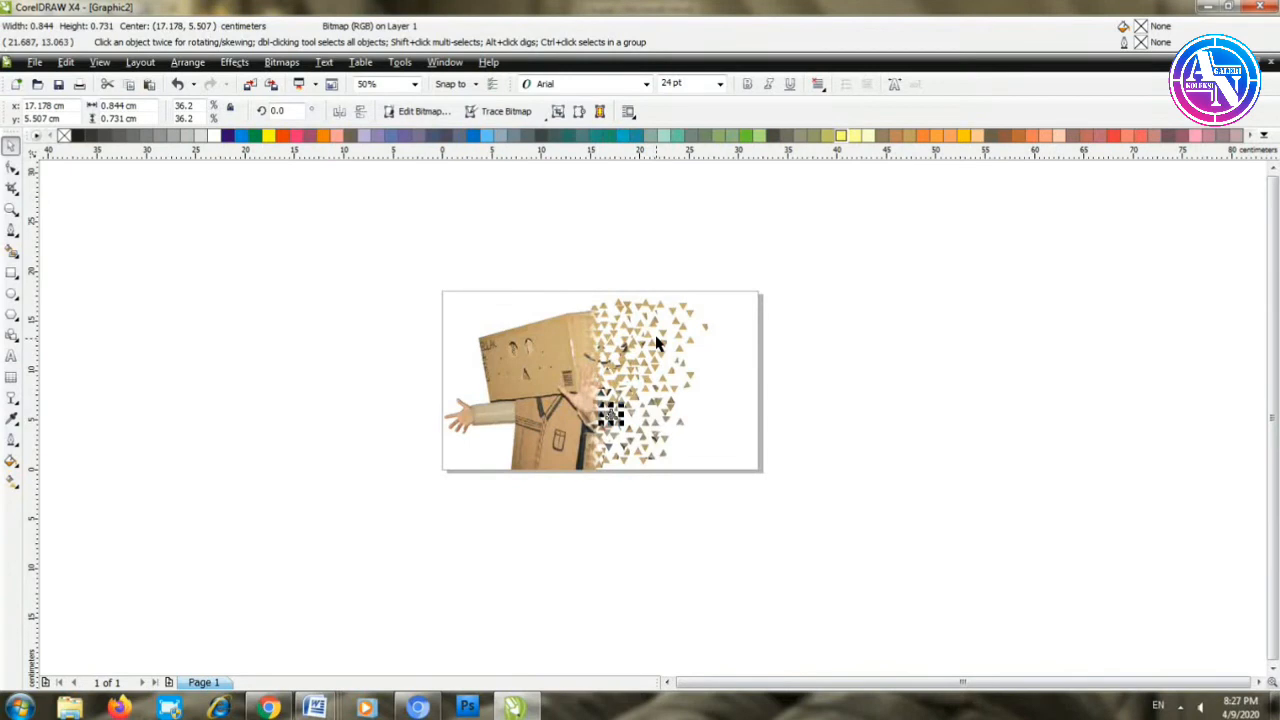
Step: Redistribute triangles along the cloud's upper edge and through its middle and lower areas
key(Escape)
scroll(655, 425, up, 1)
drag(463, 297, 765, 391)
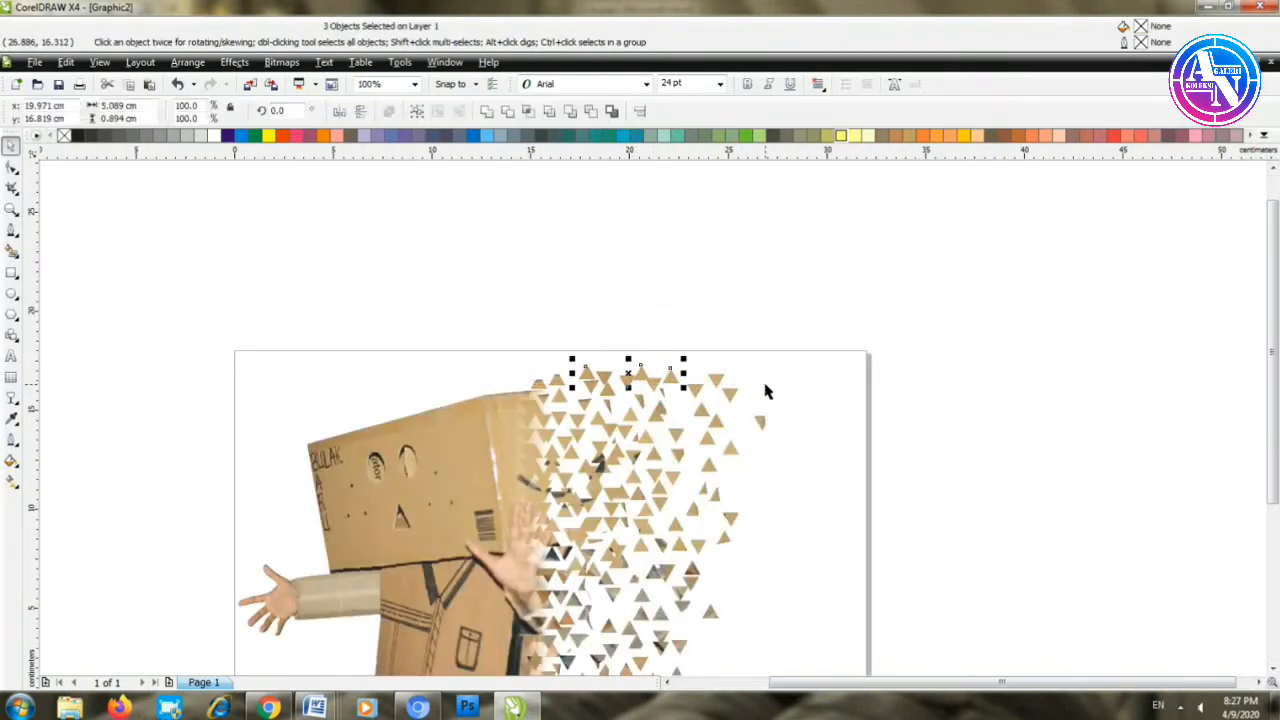
click(575, 385)
drag(714, 378, 676, 405)
drag(657, 473, 688, 464)
drag(619, 592, 614, 607)
scroll(670, 414, down, 1)
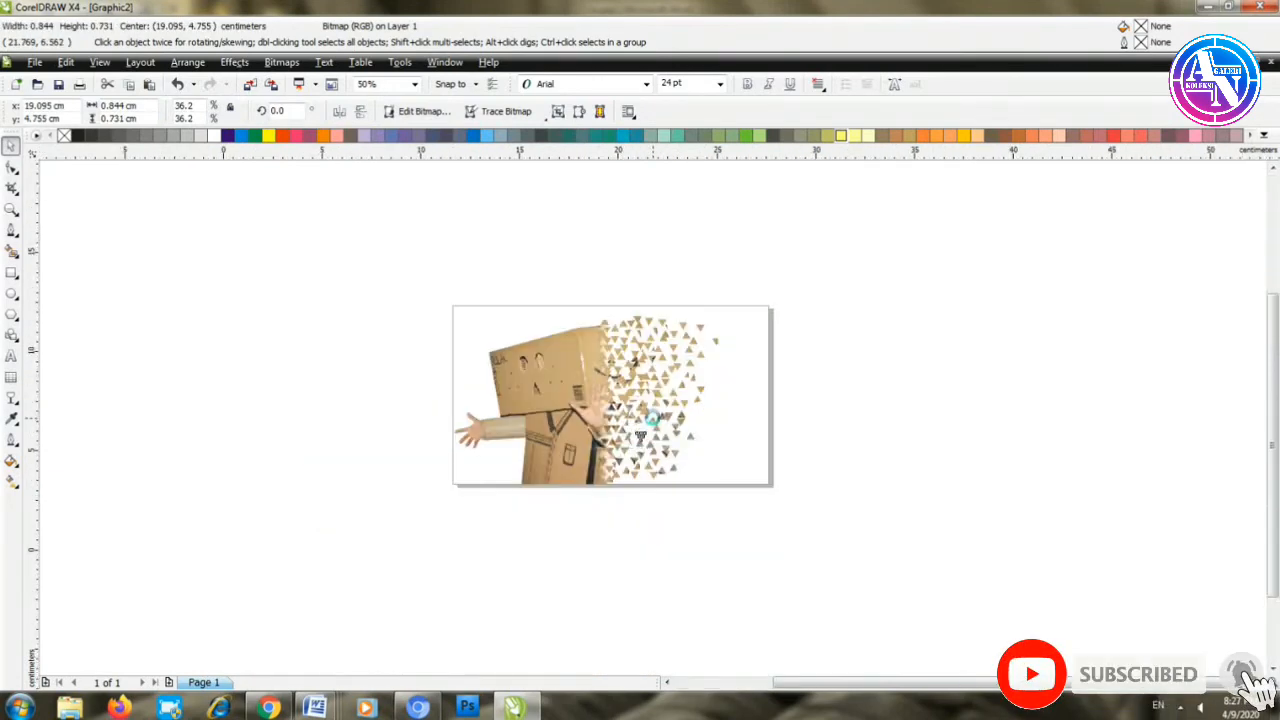
scroll(680, 422, up, 1)
click(850, 354)
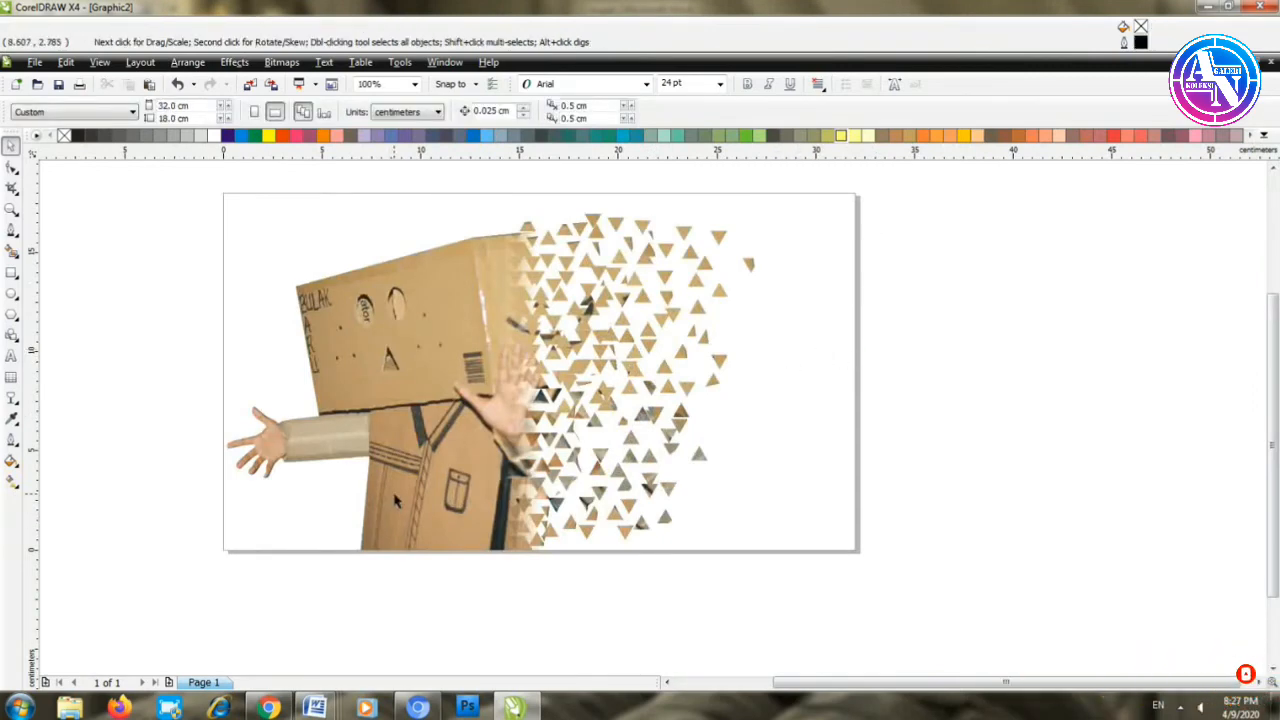
Step: Add the text "#dirumahaja" in the page's lower-right corner, make it bold and adjust its position
click(12, 356)
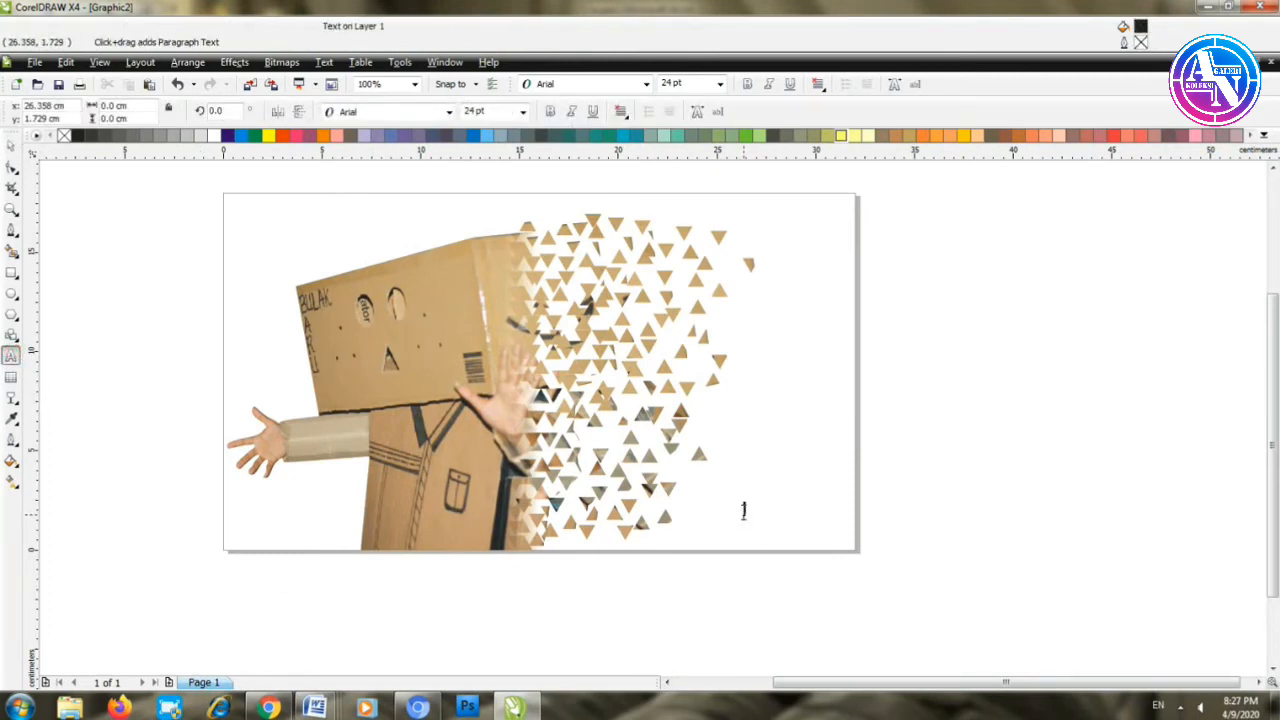
click(743, 511)
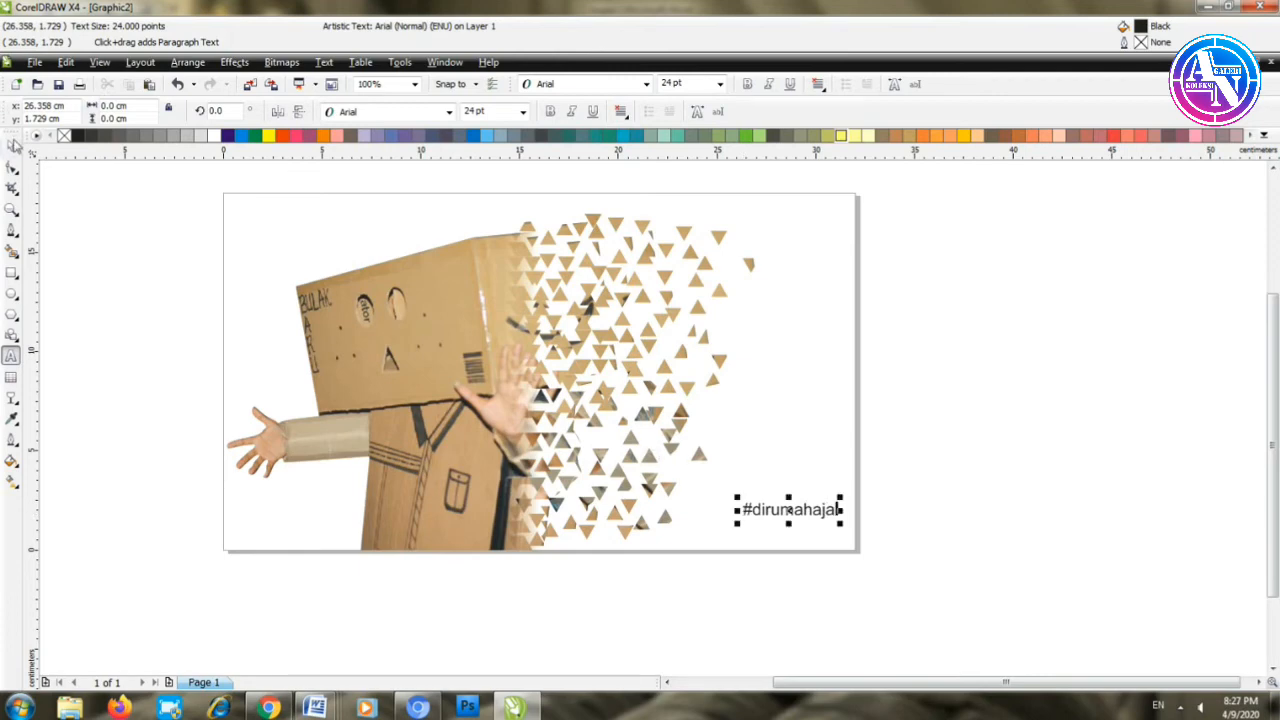
click(13, 146)
click(550, 111)
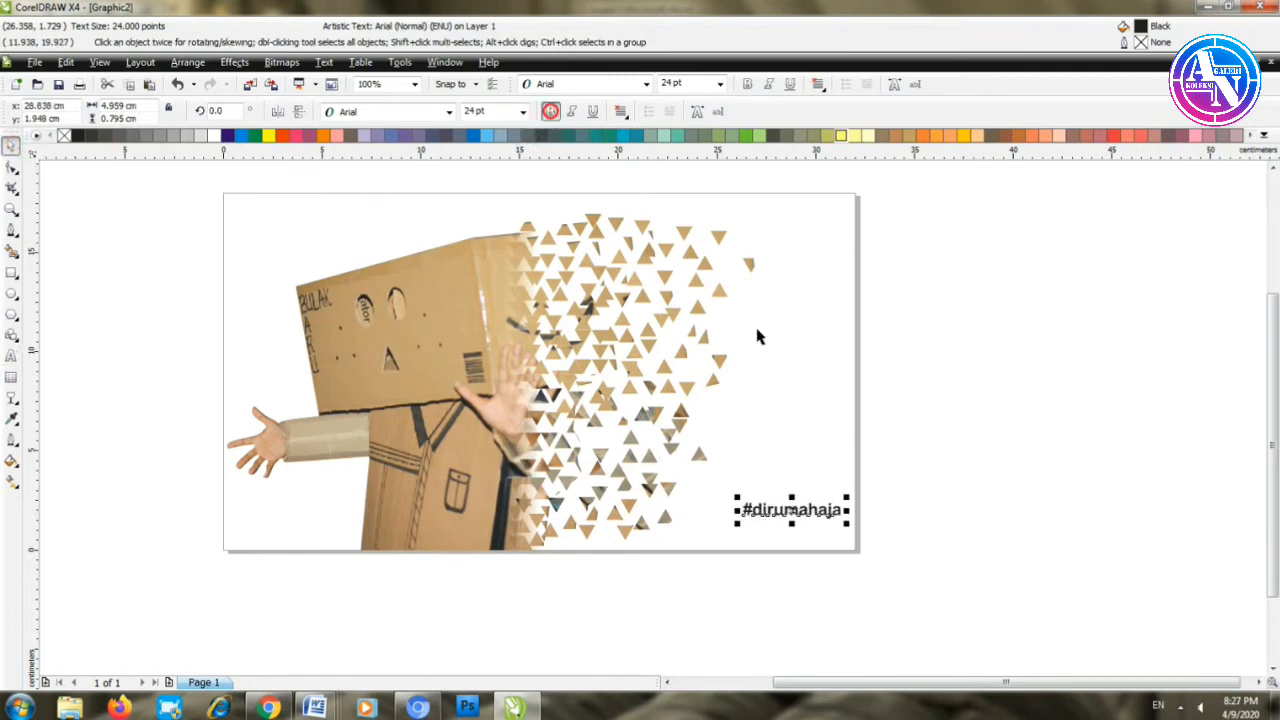
click(813, 535)
drag(791, 523, 772, 535)
click(928, 462)
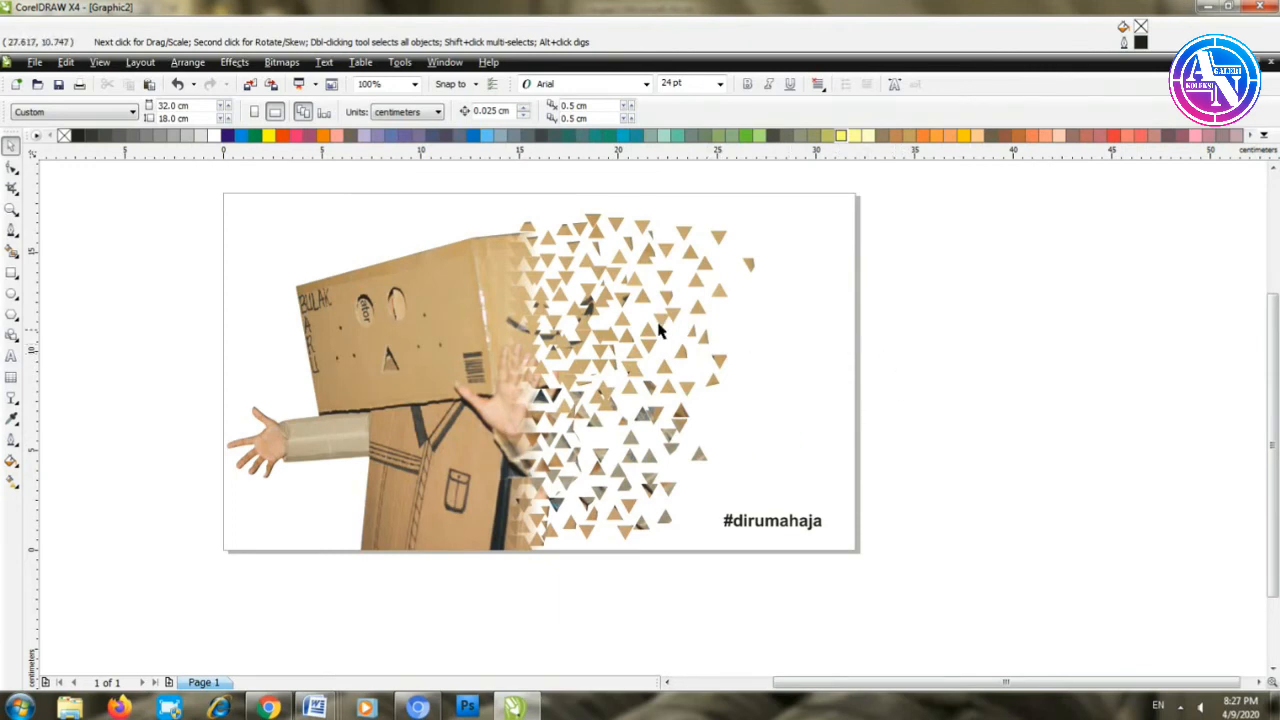
drag(168, 182, 766, 578)
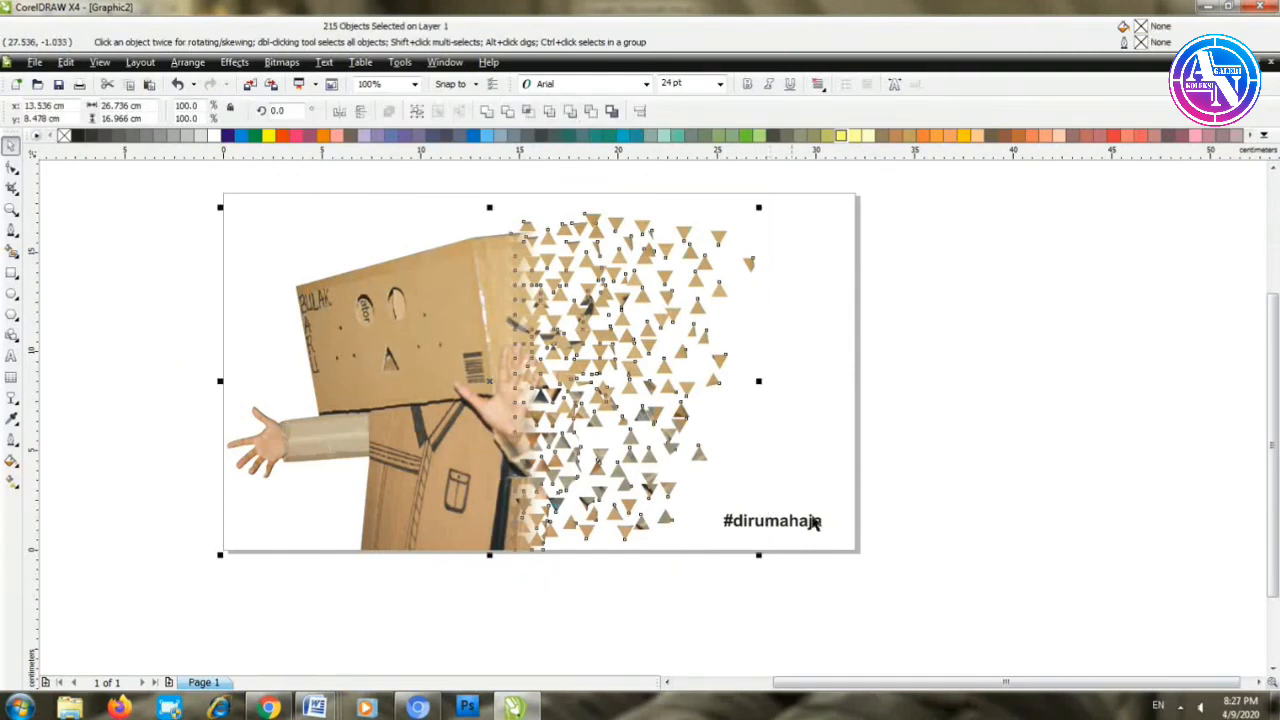
click(861, 424)
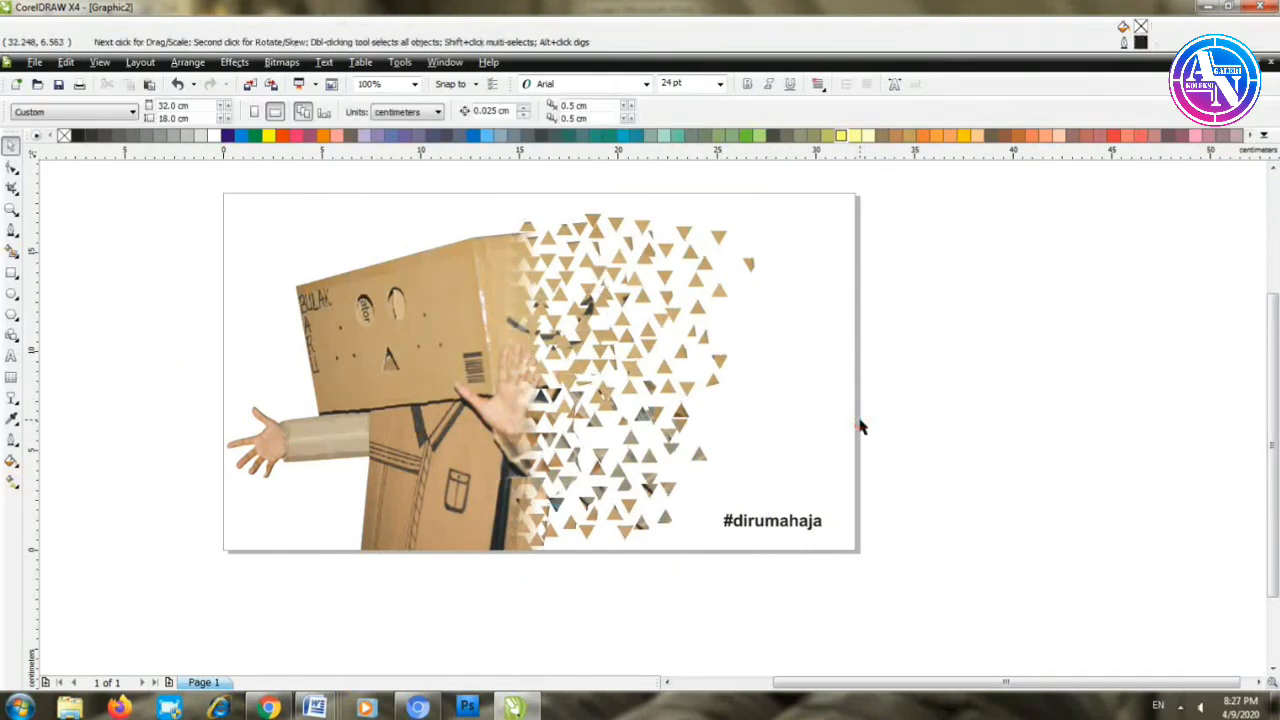